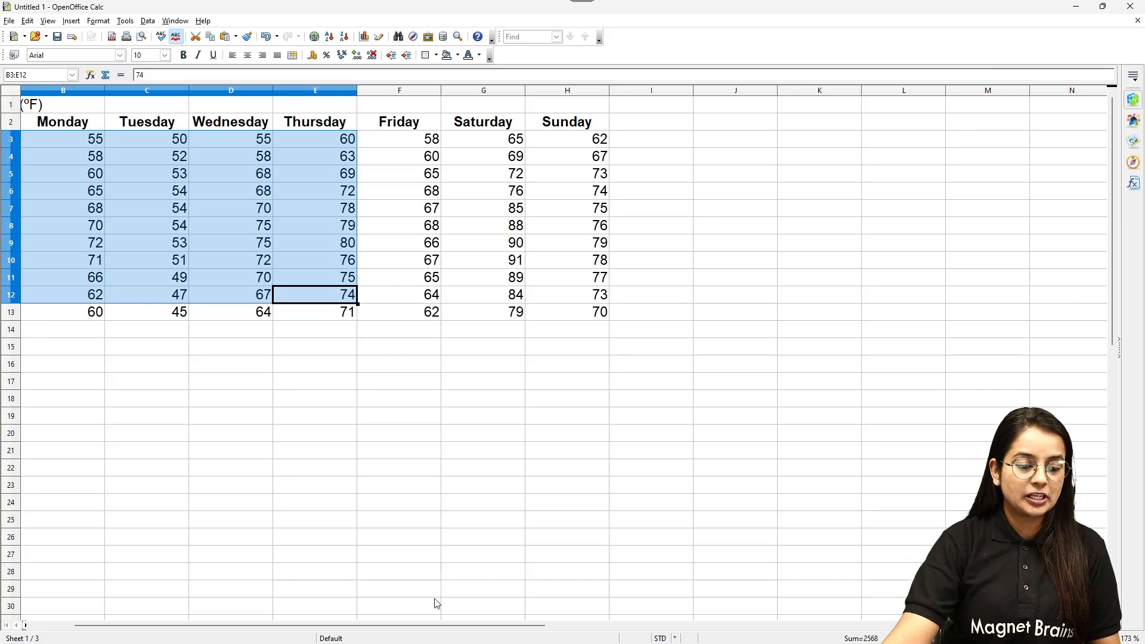
# Merge cells A1:H1 across the table's width and centre the Temperature (ºF) title horizontally
pyautogui.moveTo(436, 626); pyautogui.dragTo(398, 625)
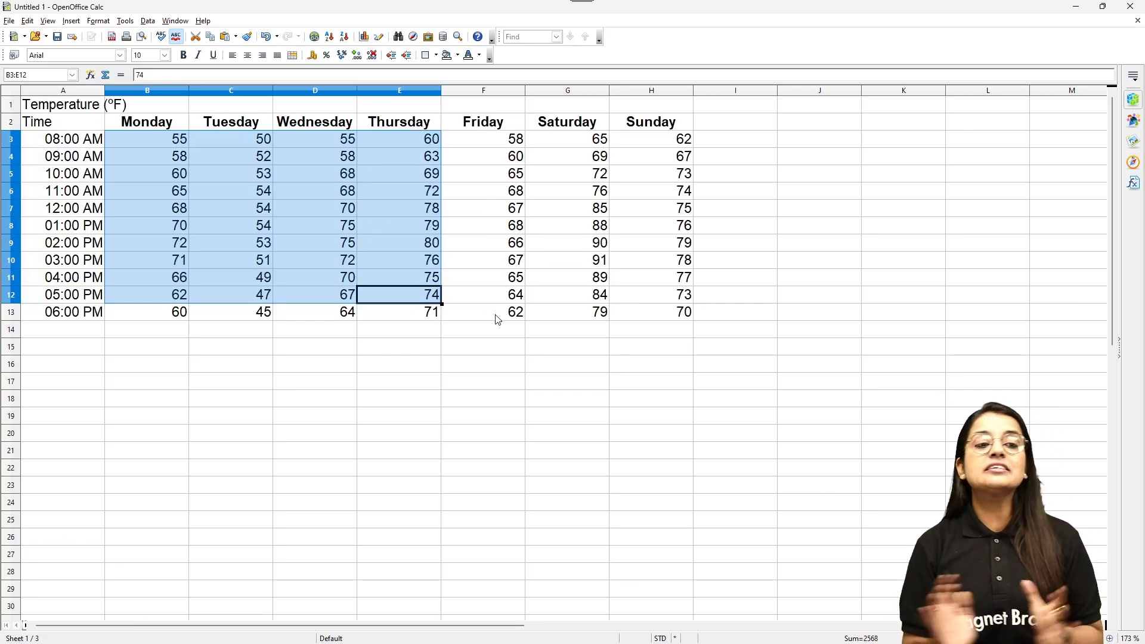
pyautogui.scroll(-1, 267, 203)
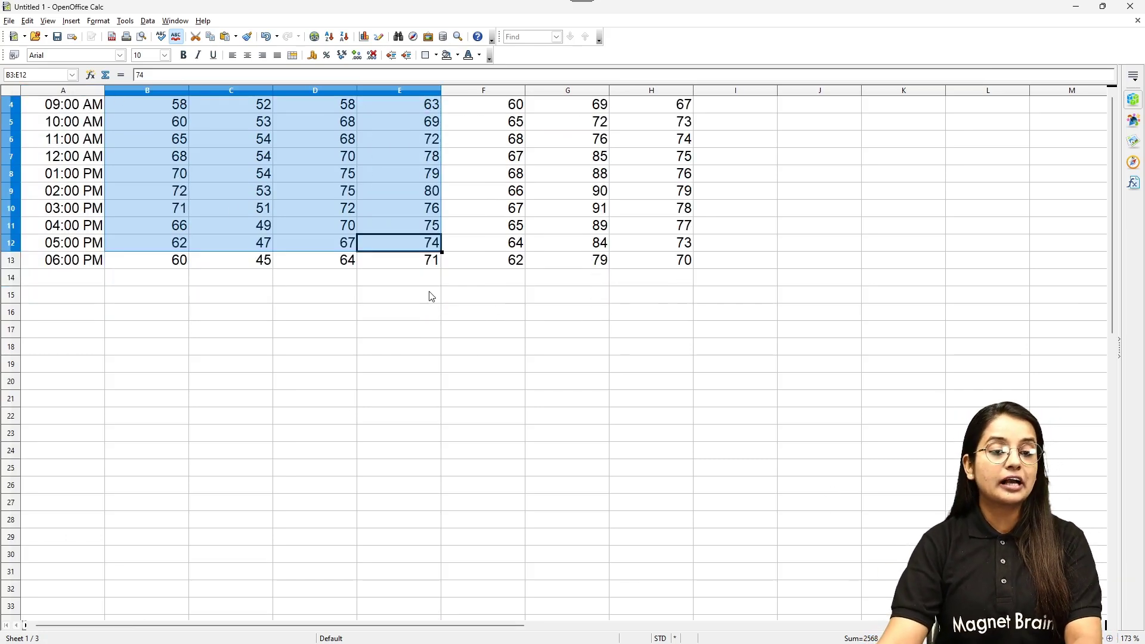
pyautogui.scroll(1, 429, 291)
pyautogui.click(14, 106)
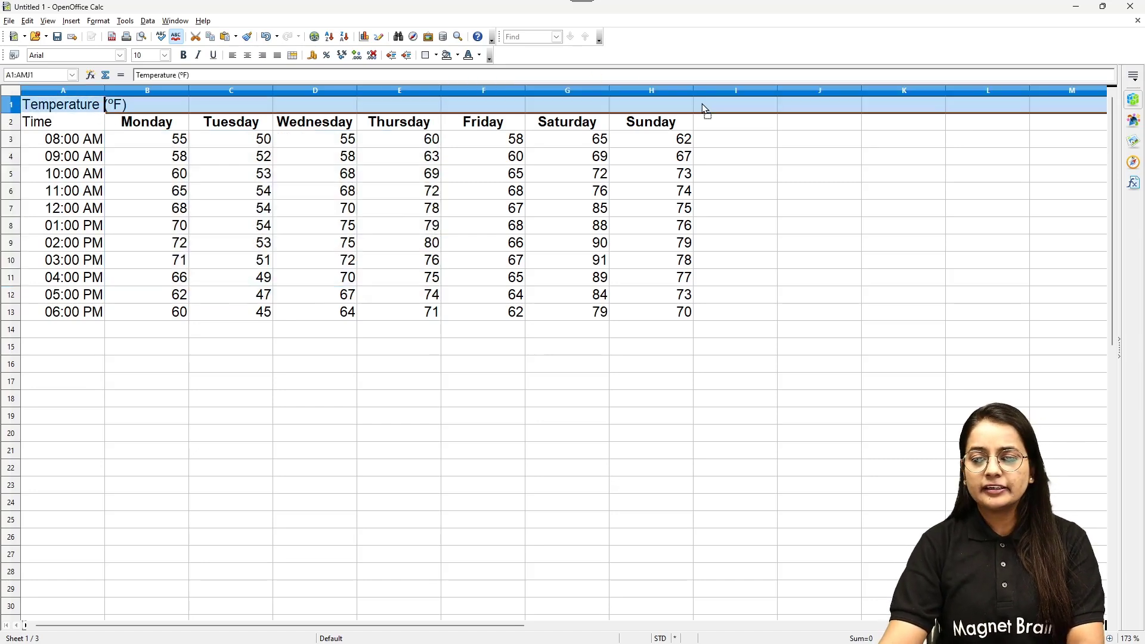
pyautogui.click(682, 107)
pyautogui.moveTo(684, 109); pyautogui.dragTo(45, 102)
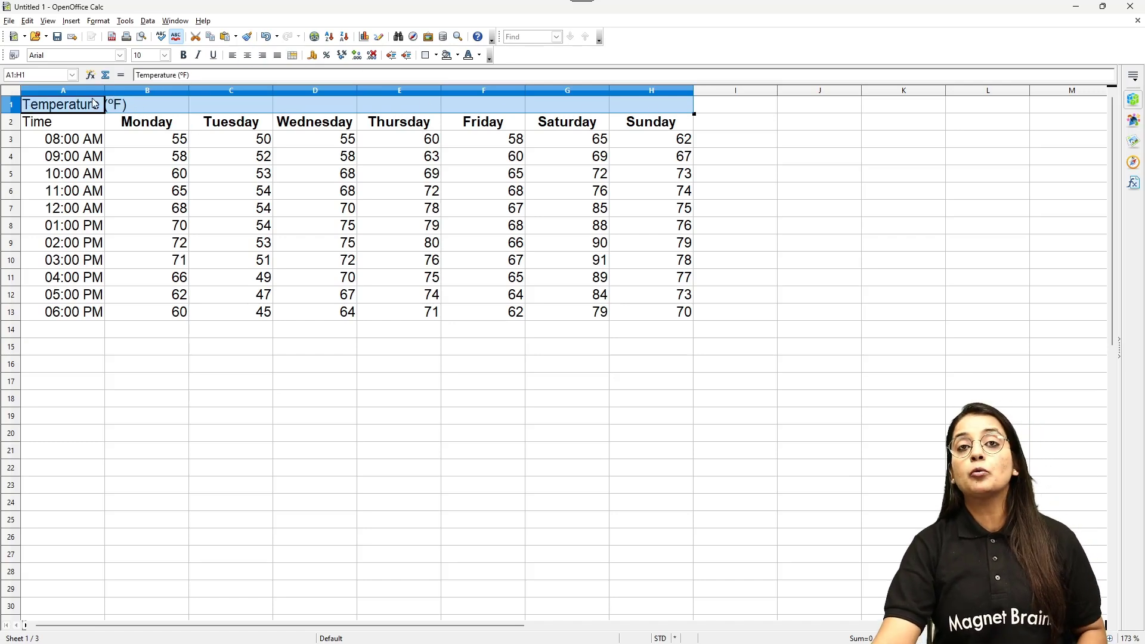
pyautogui.click(295, 57)
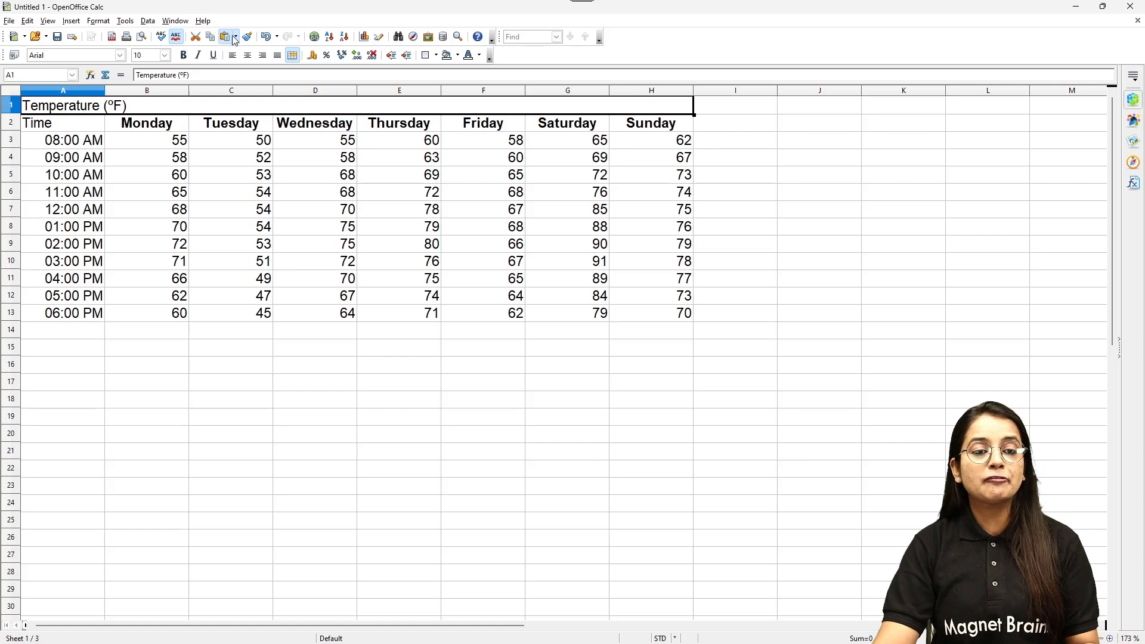
pyautogui.click(247, 56)
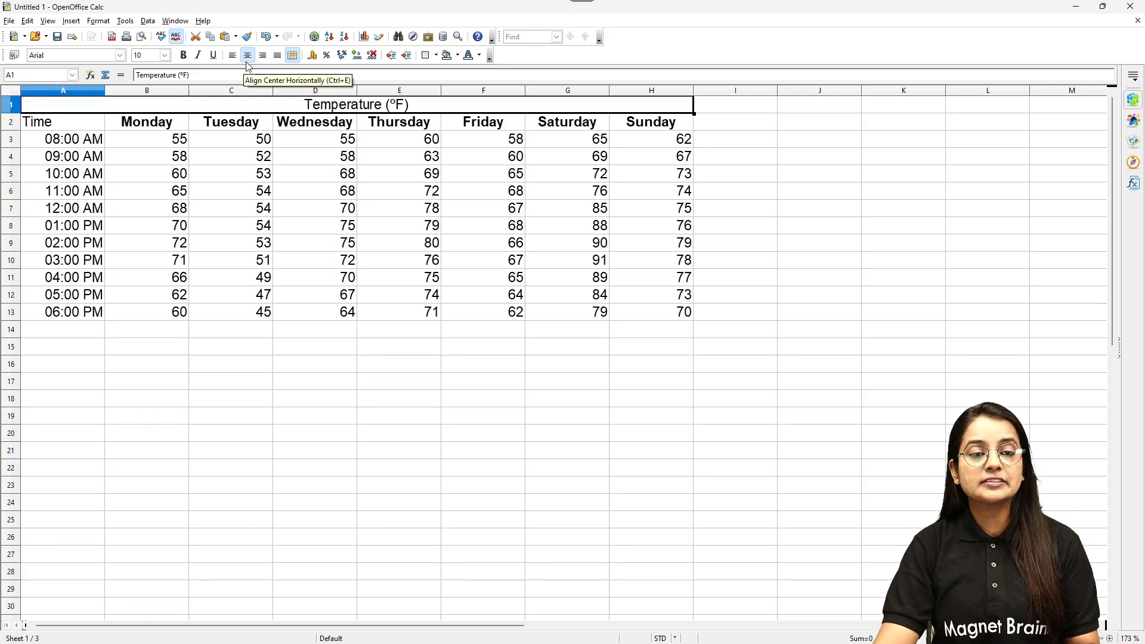
# Set the title's font size to 22 and its font color to salmon pink
pyautogui.click(165, 55)
pyautogui.scroll(-2, 148, 158)
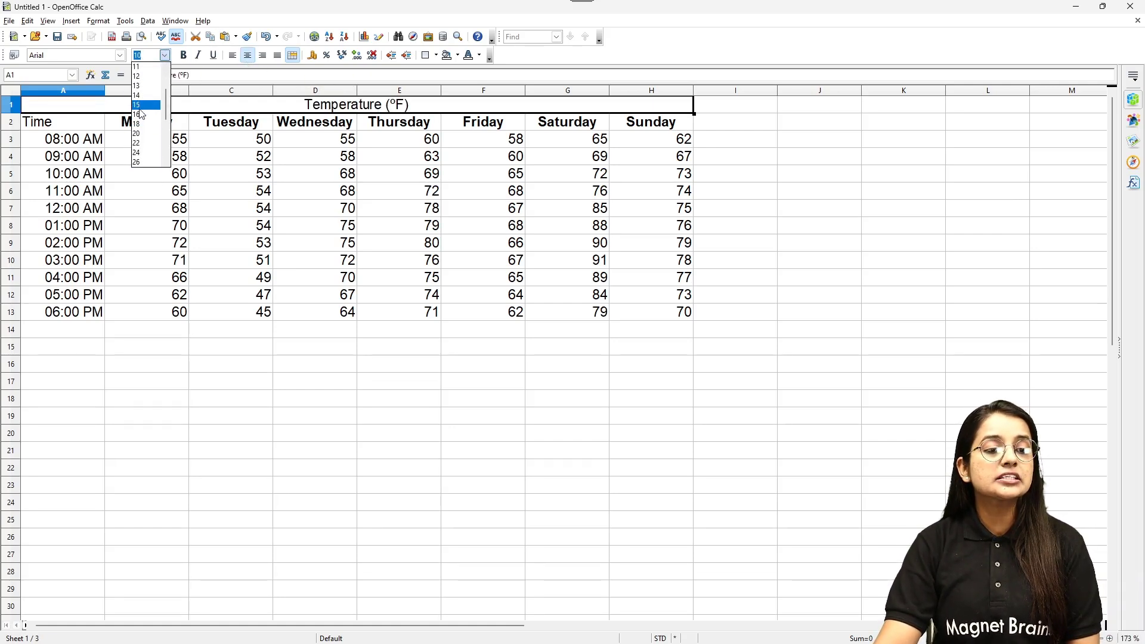
pyautogui.click(140, 146)
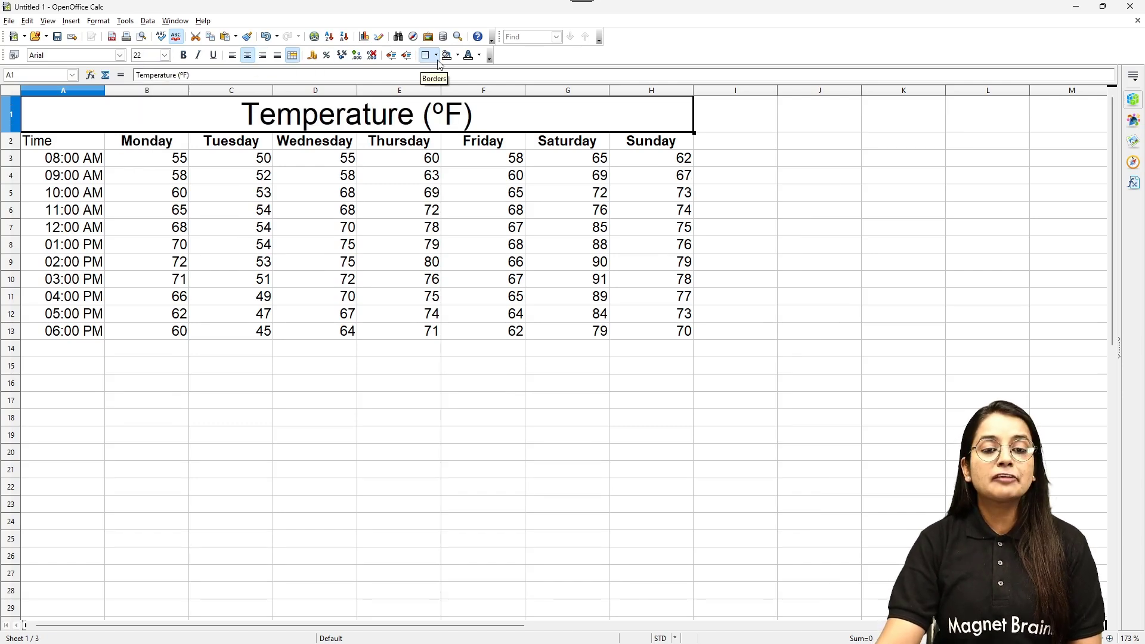
pyautogui.click(480, 55)
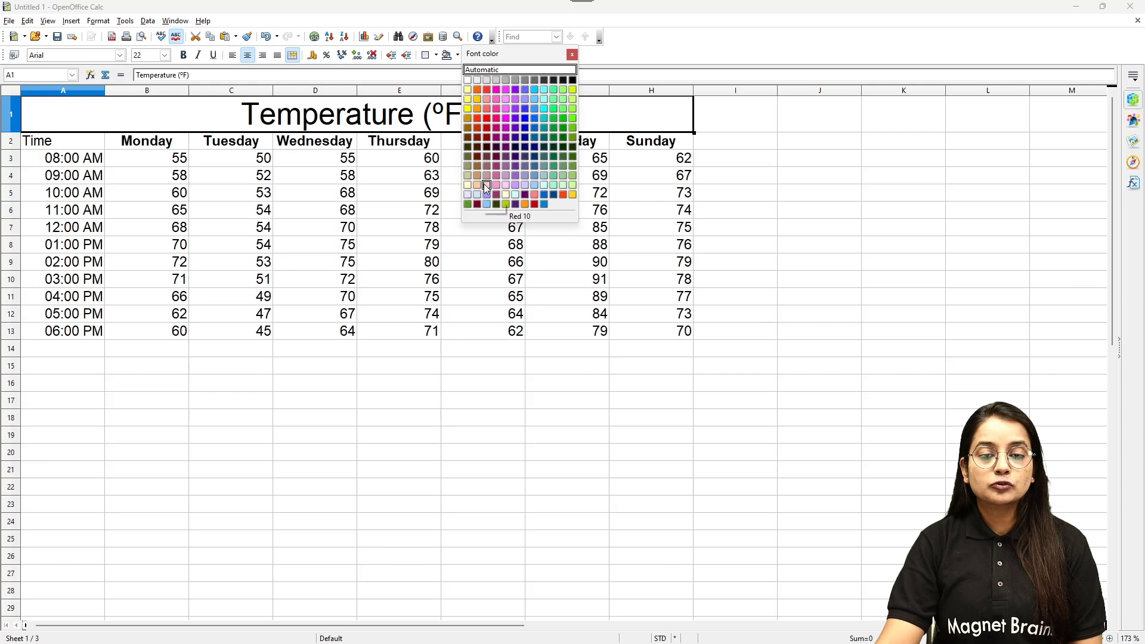
pyautogui.click(534, 195)
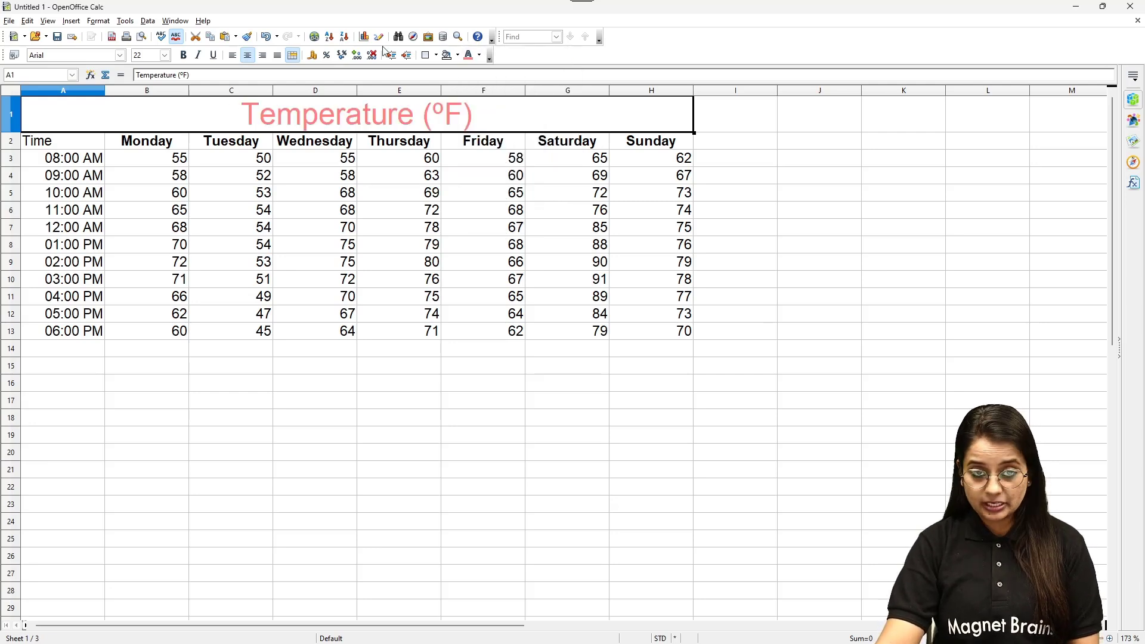
# Fill the merged title cell's background with violet
pyautogui.click(457, 55)
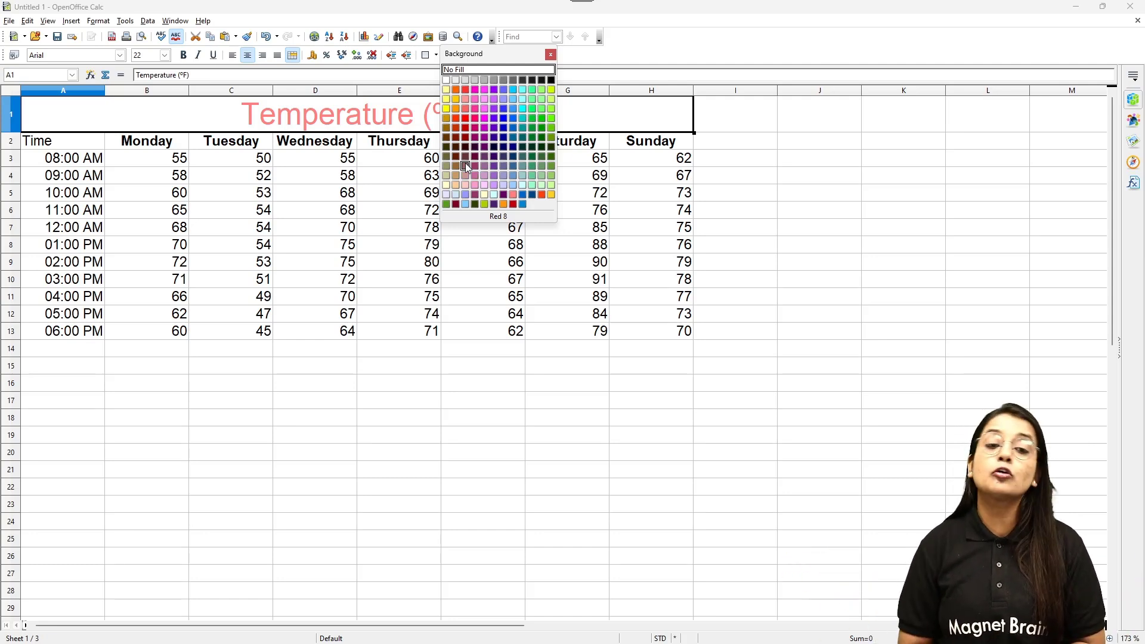
pyautogui.click(496, 92)
pyautogui.click(735, 192)
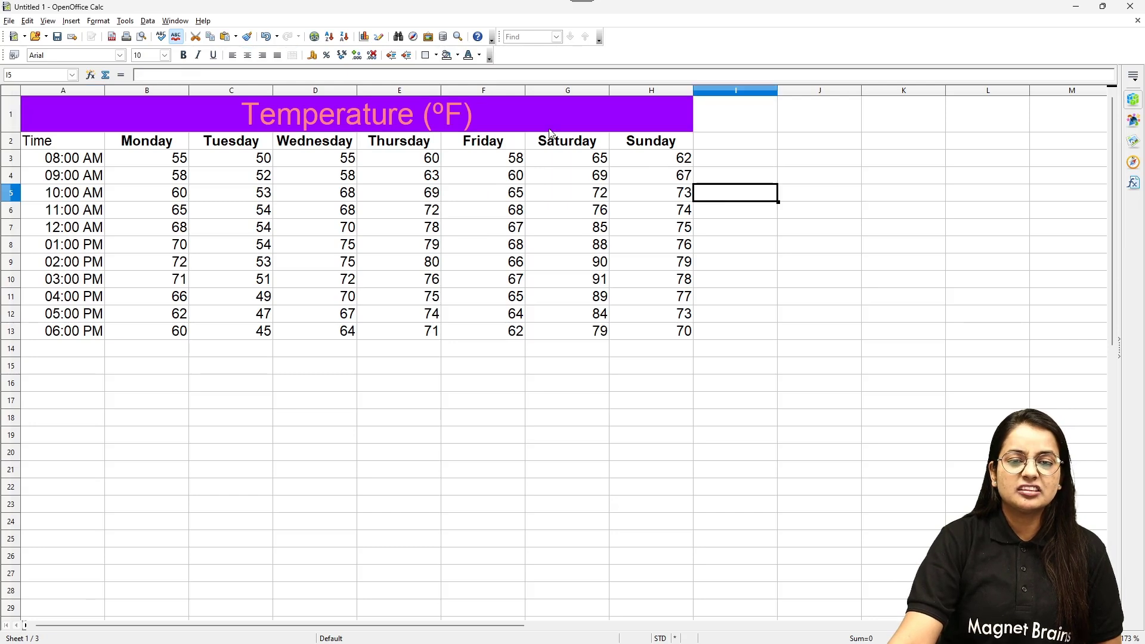
# Change the merged title cell's background to cyan
pyautogui.click(478, 112)
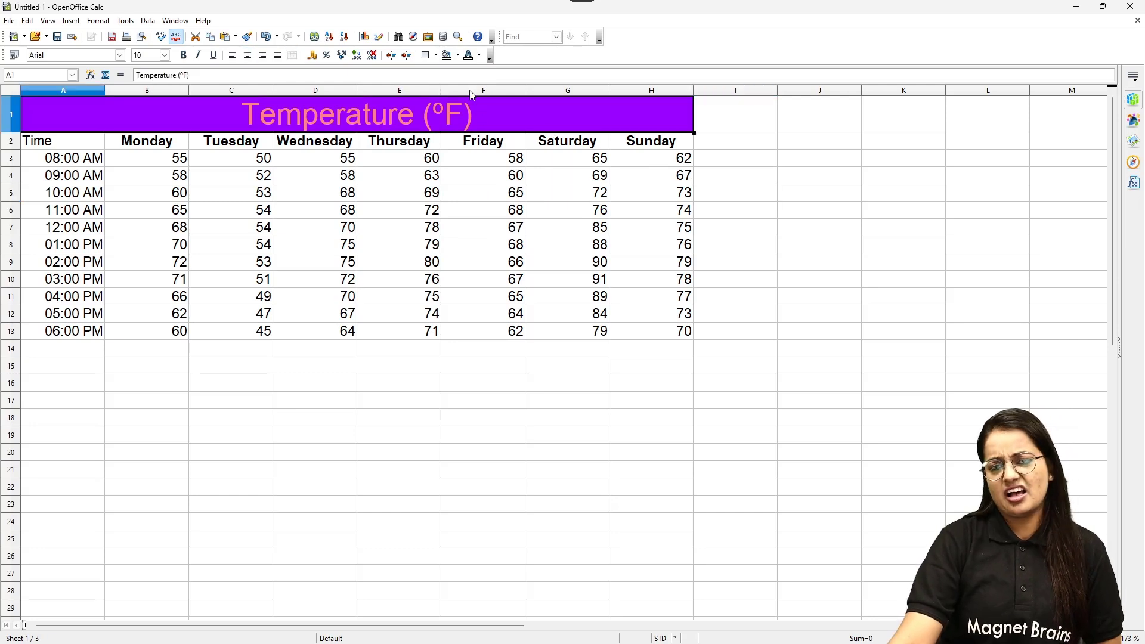
pyautogui.click(458, 54)
pyautogui.click(523, 109)
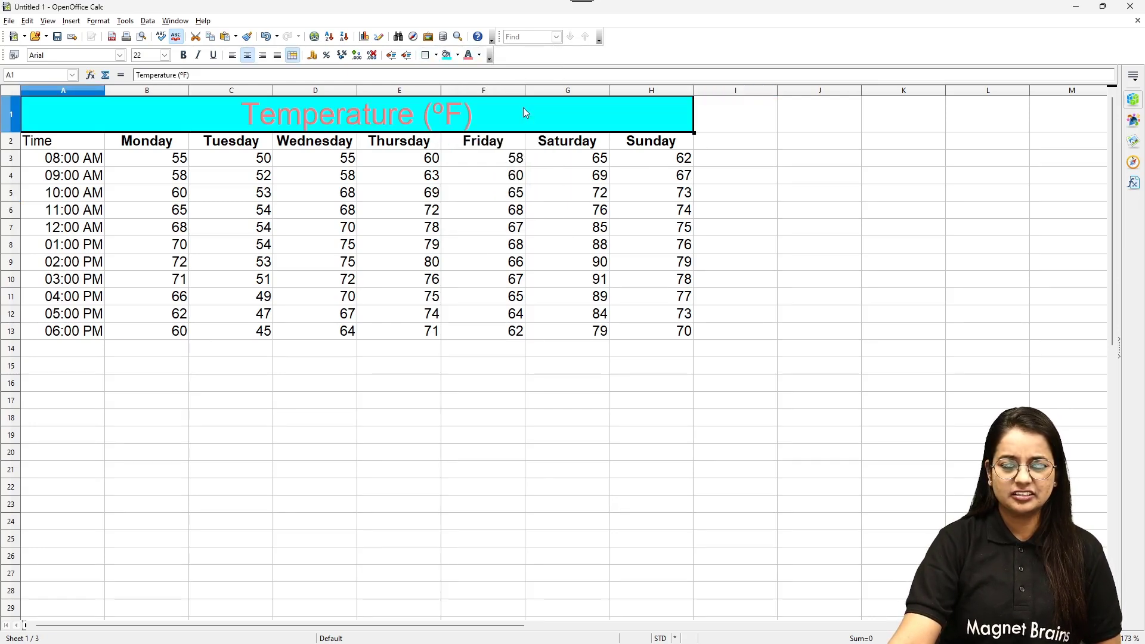
pyautogui.click(729, 251)
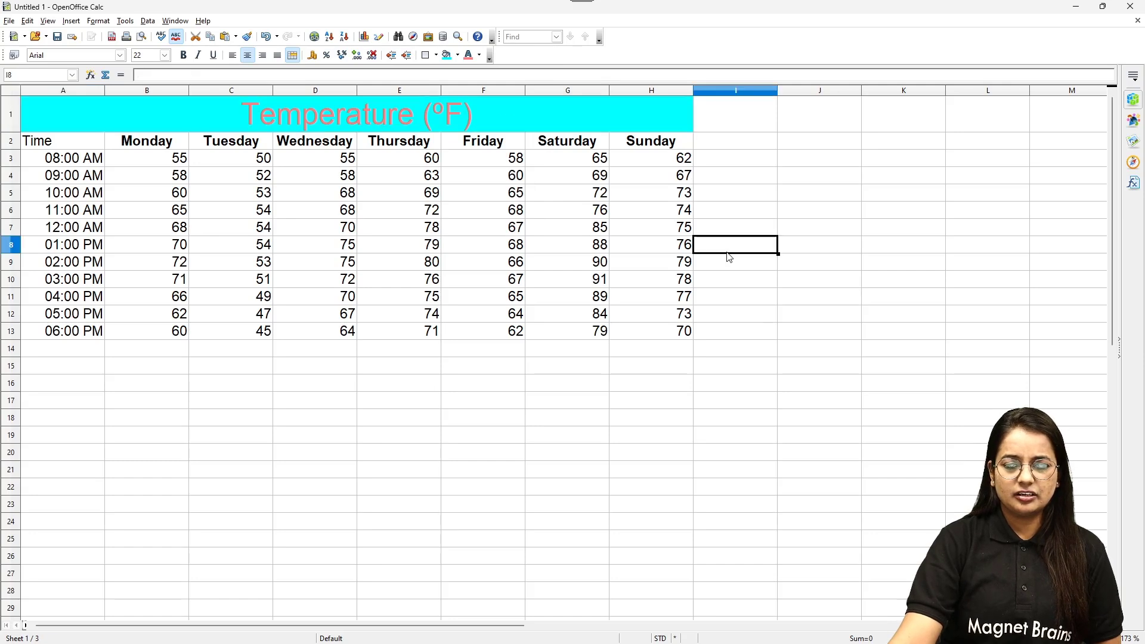
# Try green and bright blue as background colors for the merged title cell
pyautogui.click(560, 112)
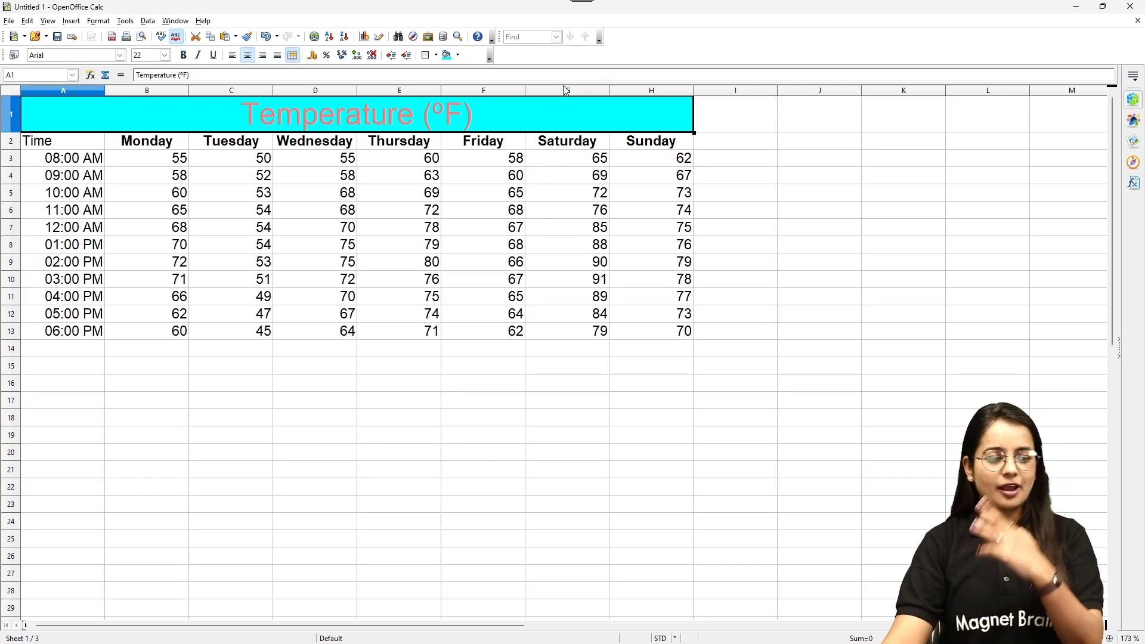
pyautogui.click(460, 53)
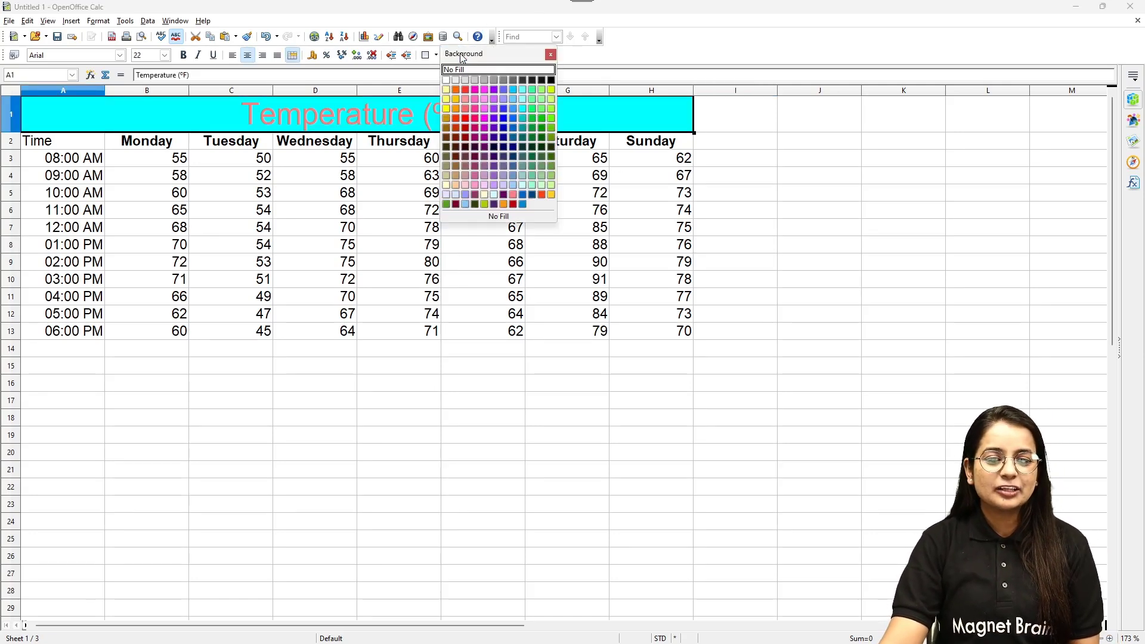
pyautogui.click(447, 205)
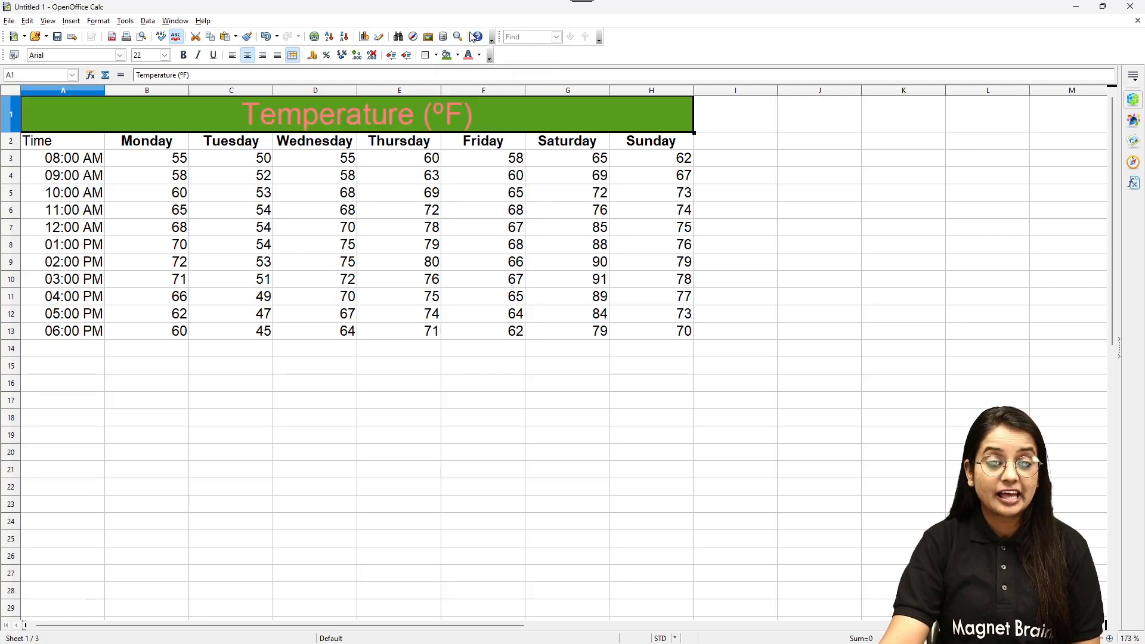
pyautogui.click(458, 56)
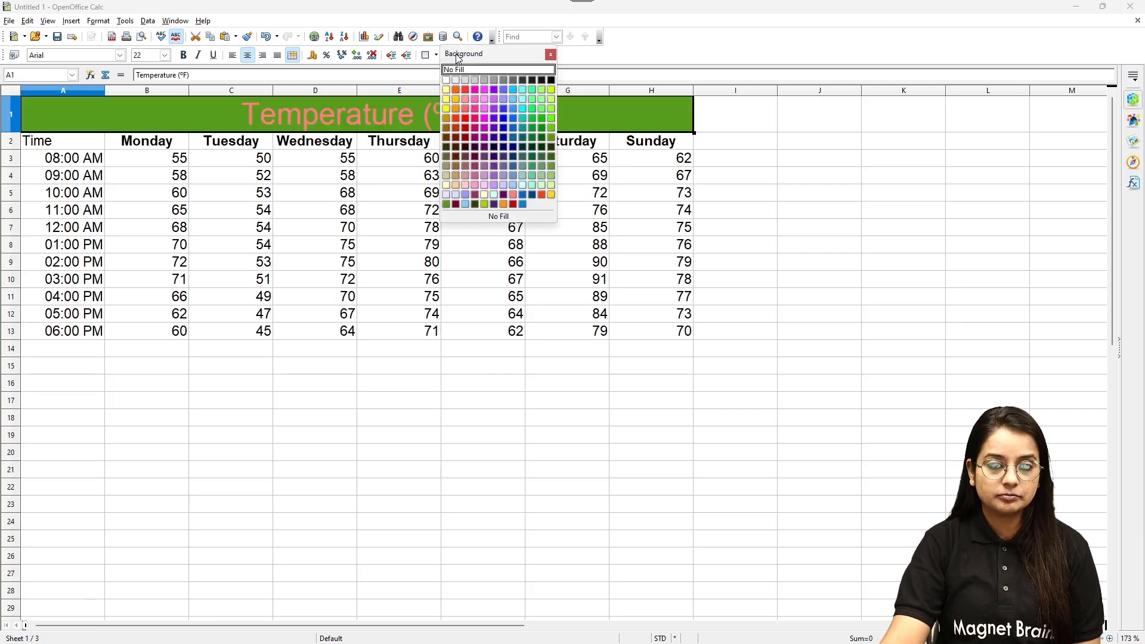
pyautogui.click(505, 110)
pyautogui.click(826, 201)
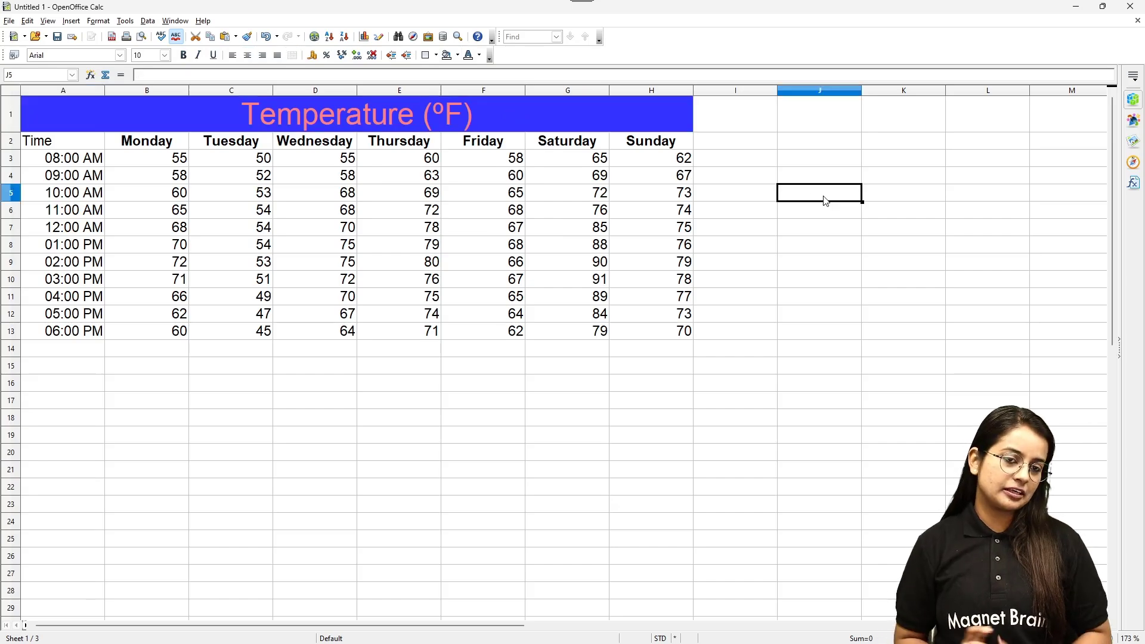
# Set the merged title cell's background to dark teal blue
pyautogui.scroll(-1, 802, 185)
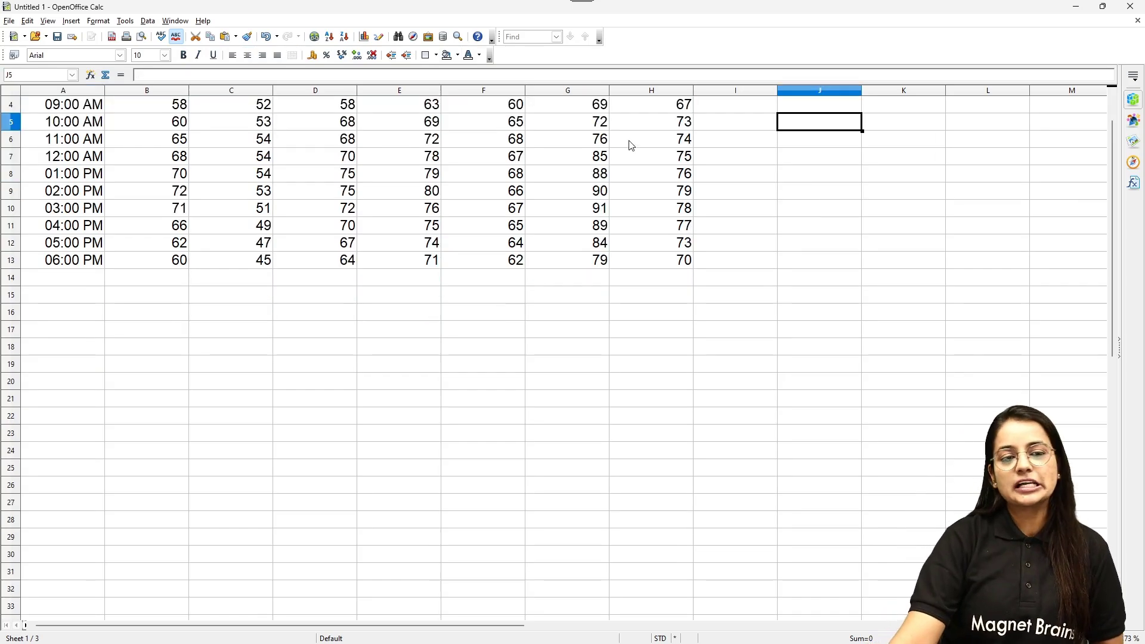
pyautogui.scroll(1, 635, 174)
pyautogui.click(457, 54)
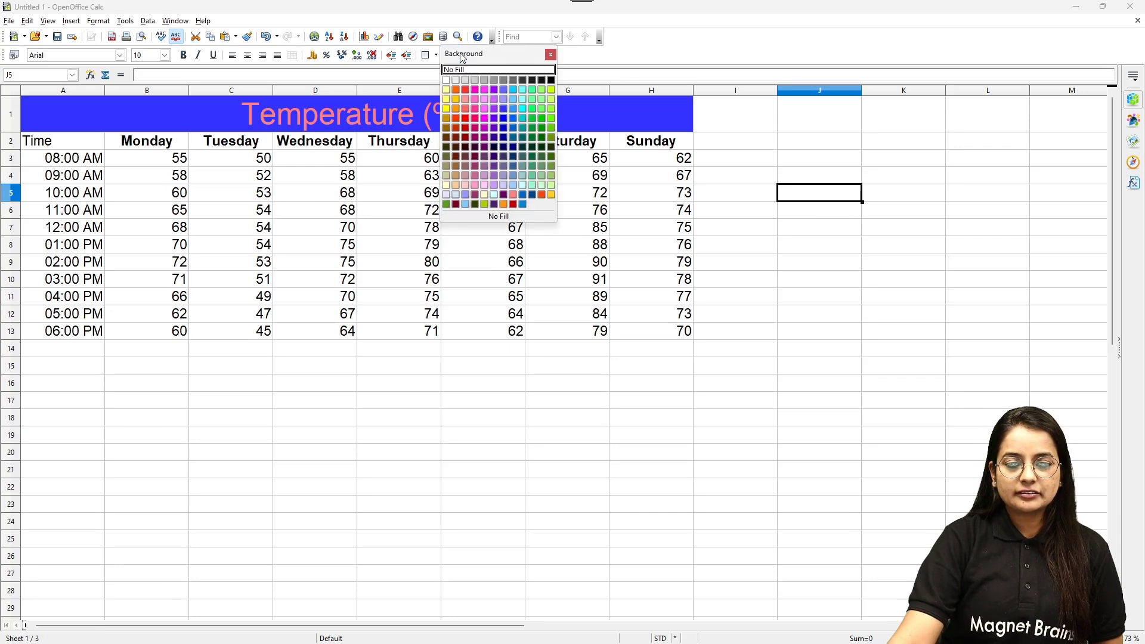
pyautogui.click(396, 105)
pyautogui.click(420, 99)
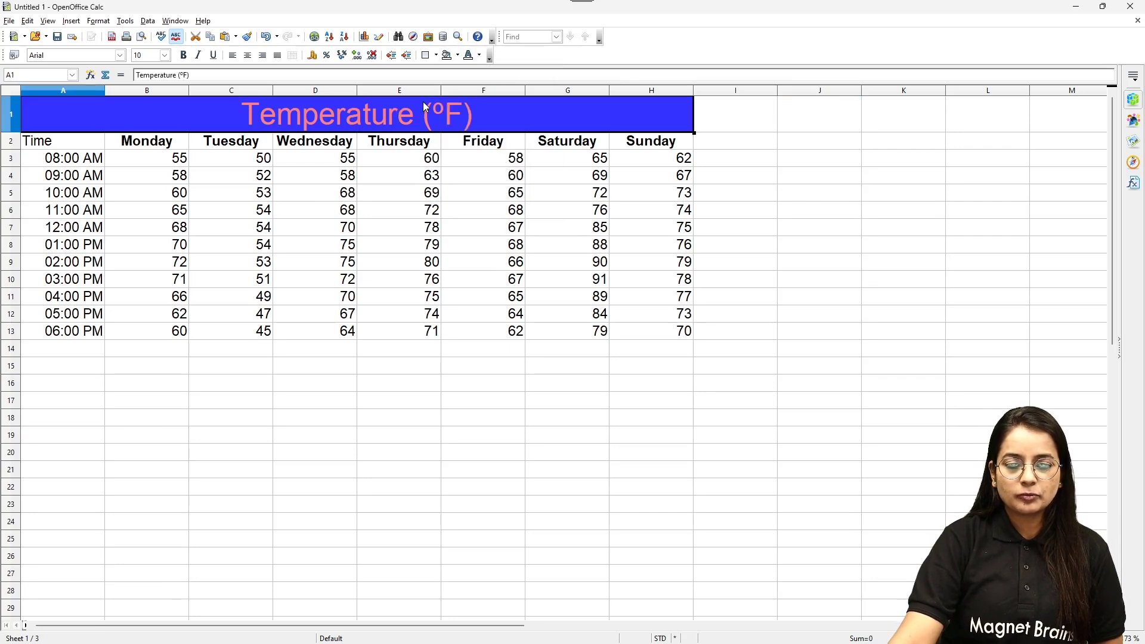
pyautogui.click(456, 55)
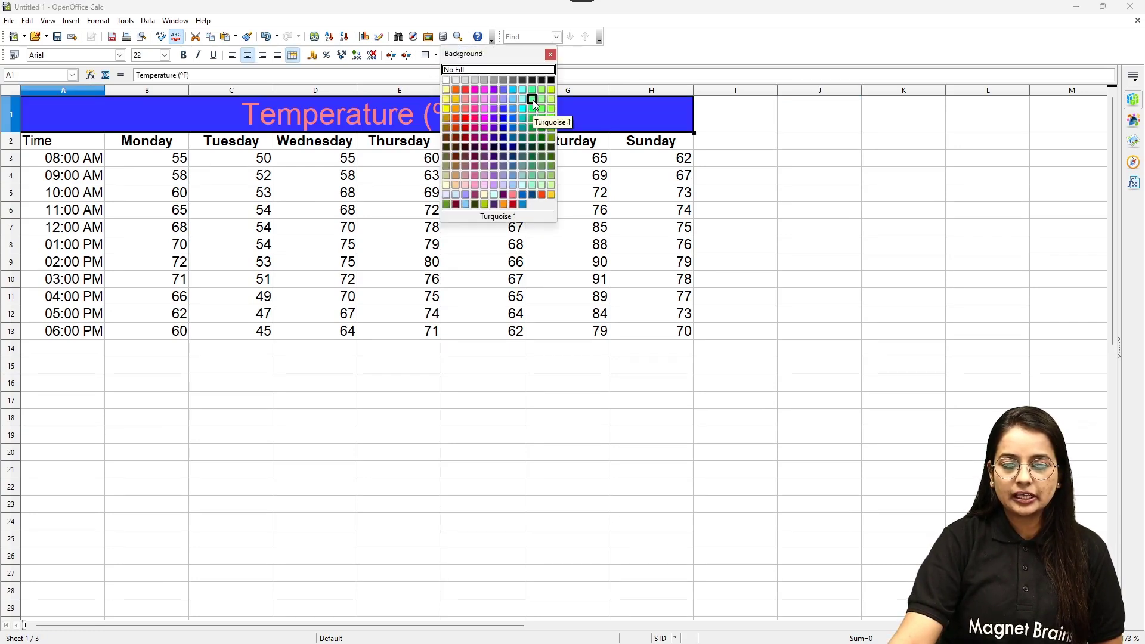
pyautogui.click(513, 147)
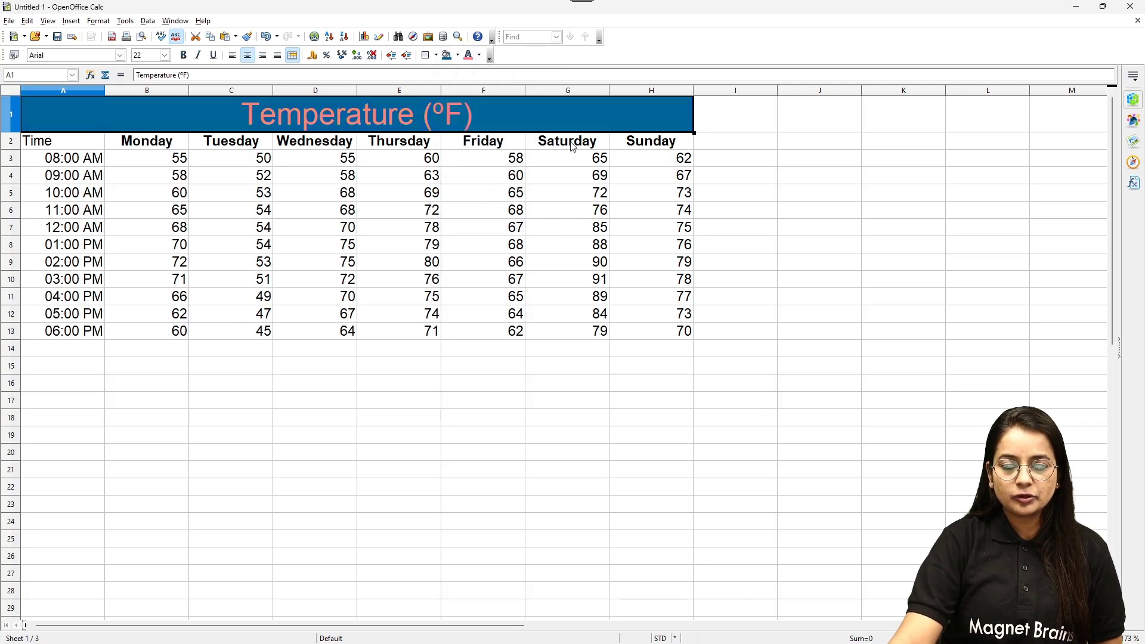
pyautogui.click(573, 171)
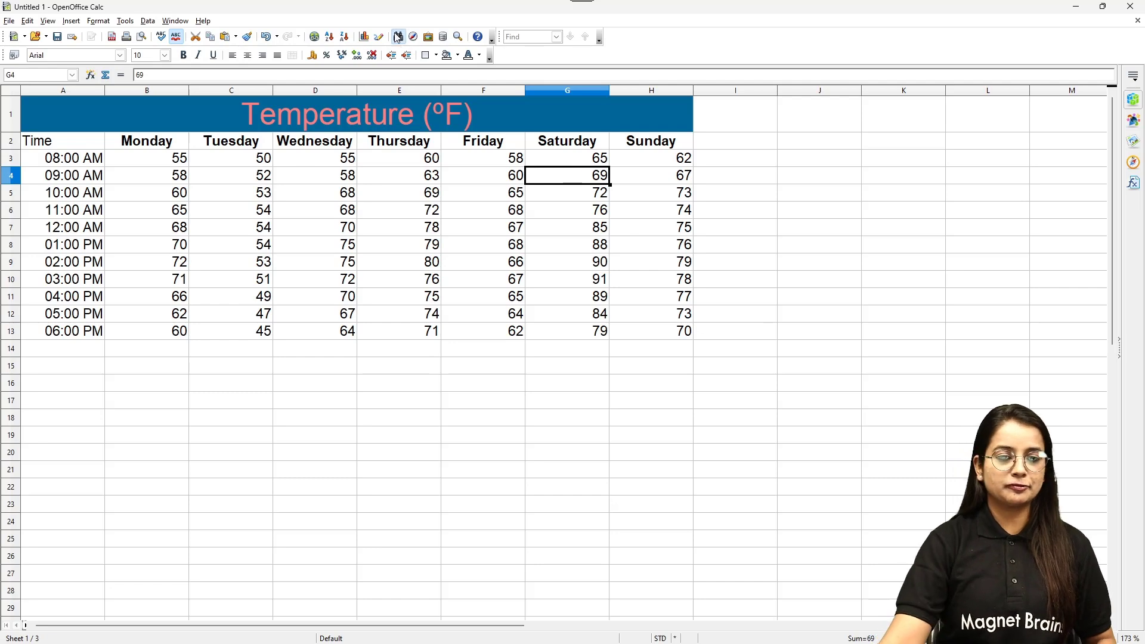
# Make the whole Temperature (ºF) title text bold
pyautogui.click(392, 119)
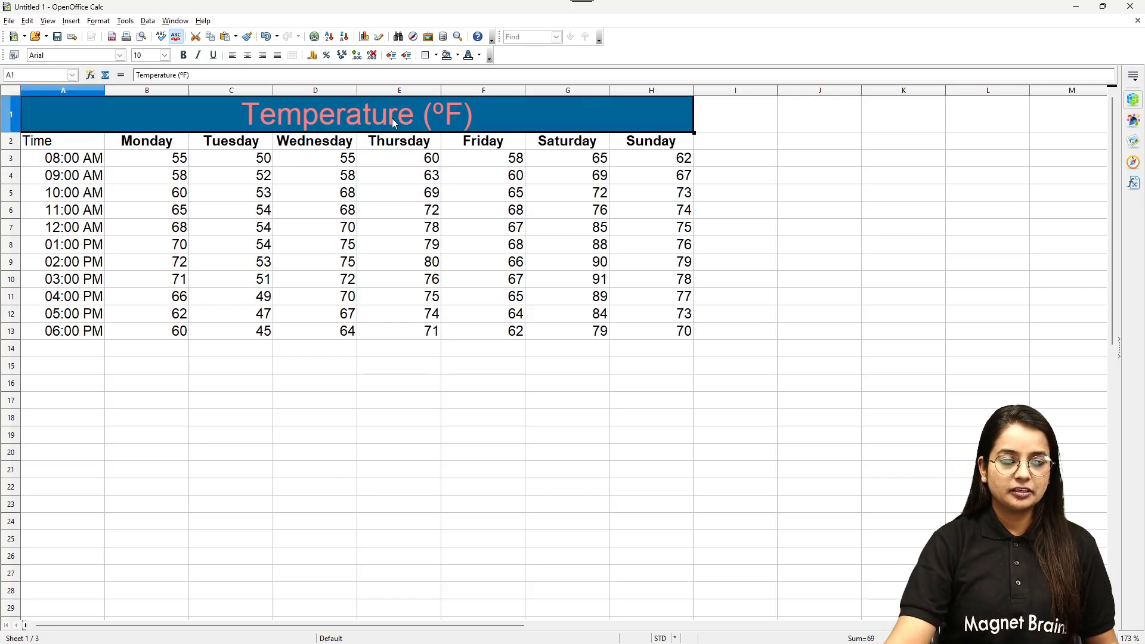
pyautogui.doubleClick(250, 111)
pyautogui.moveTo(245, 113); pyautogui.dragTo(535, 115)
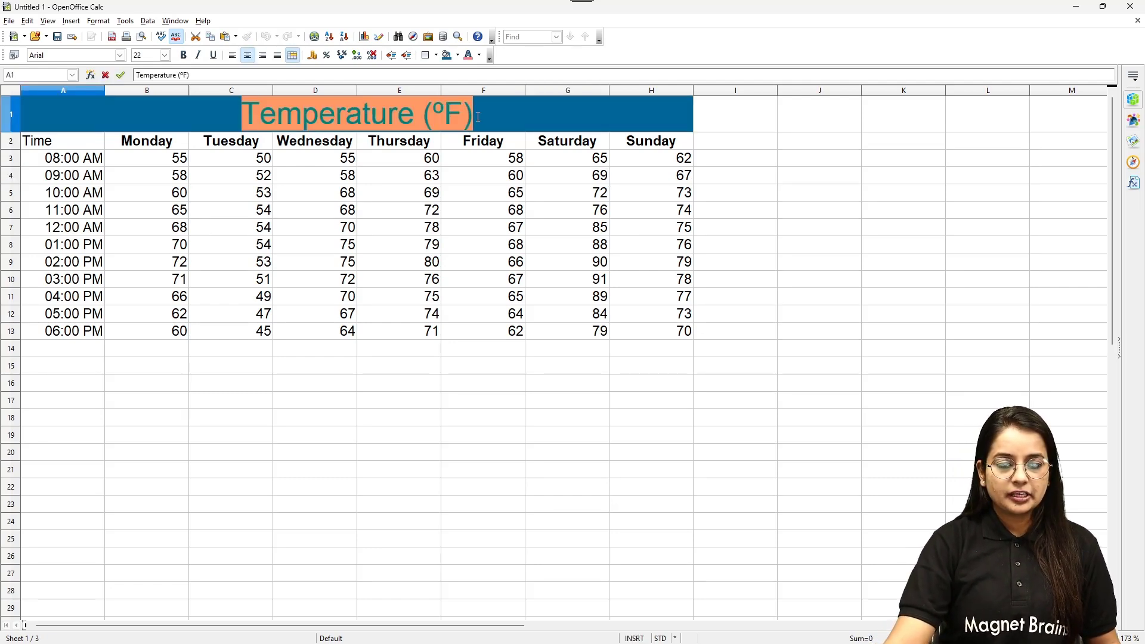
pyautogui.click(183, 55)
pyautogui.click(593, 227)
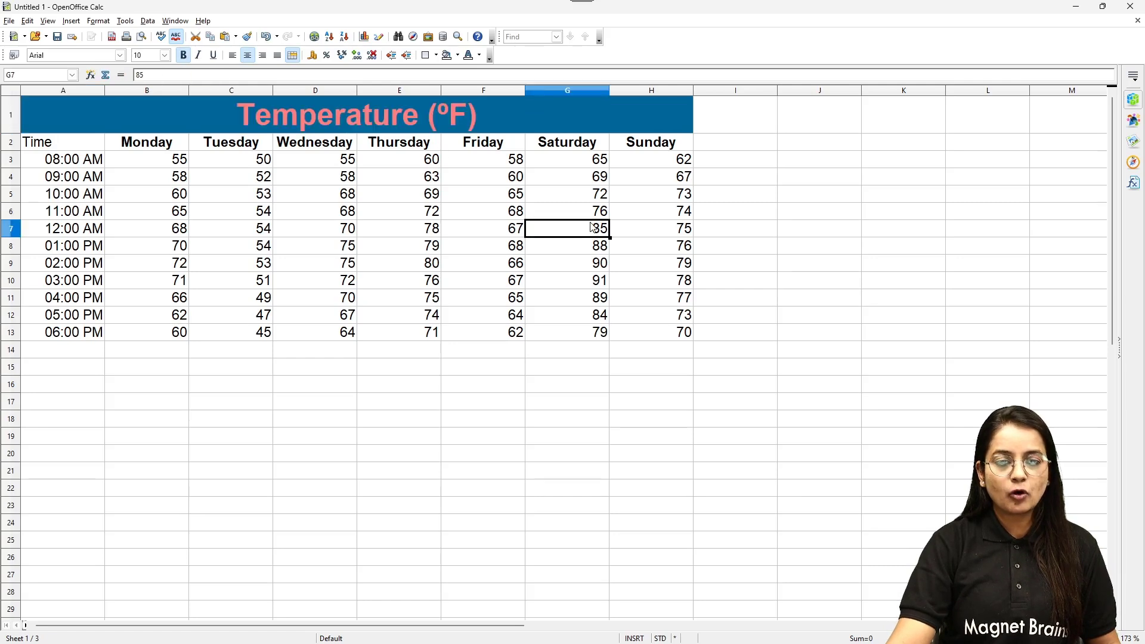
pyautogui.click(487, 218)
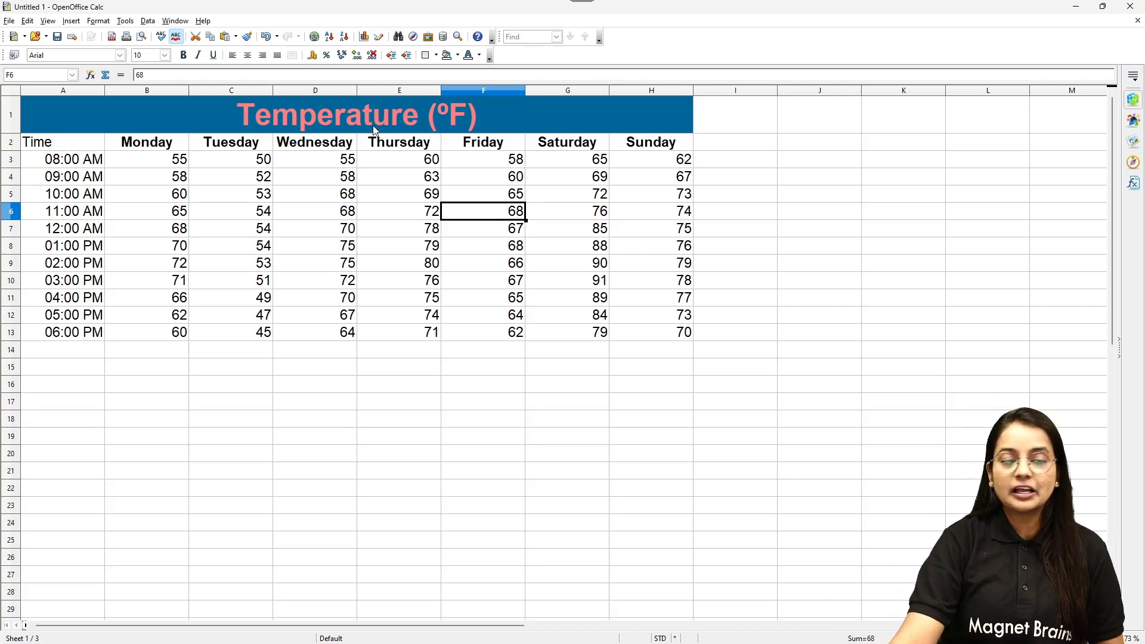
# Try a pink background on the Time header in cell A2 and undo it
pyautogui.click(458, 55)
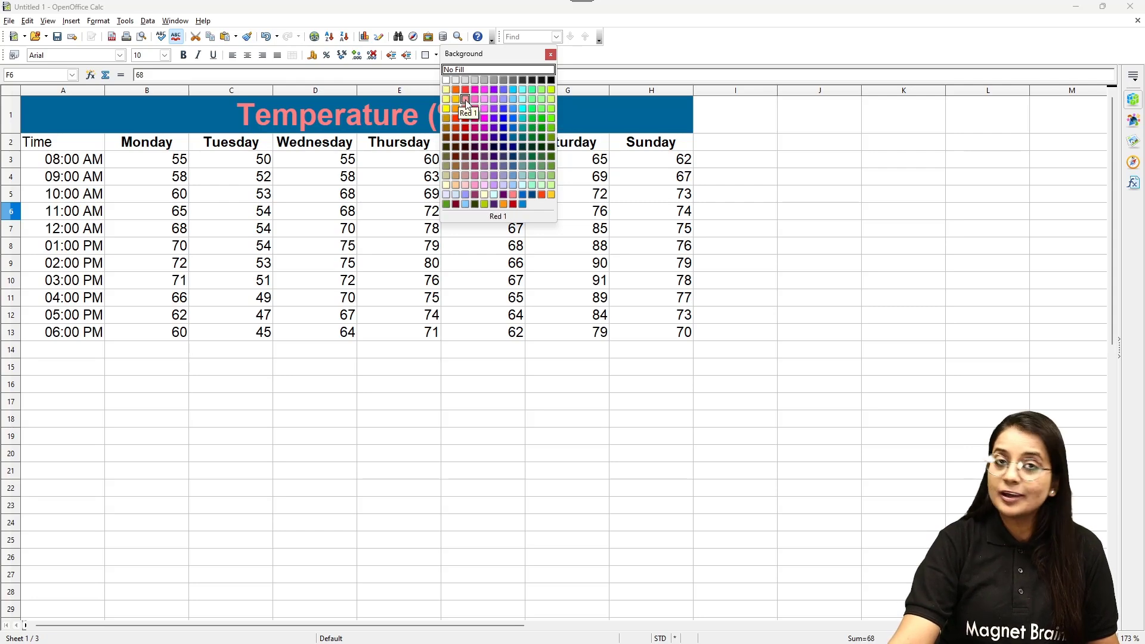
pyautogui.press('Escape')
pyautogui.click(55, 142)
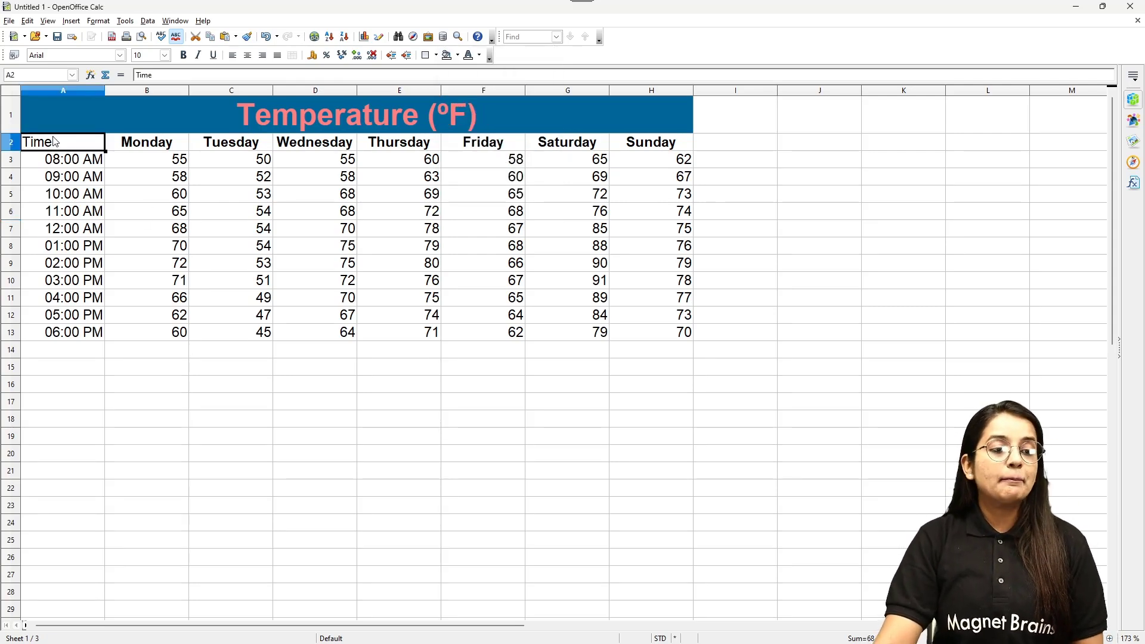
pyautogui.click(458, 55)
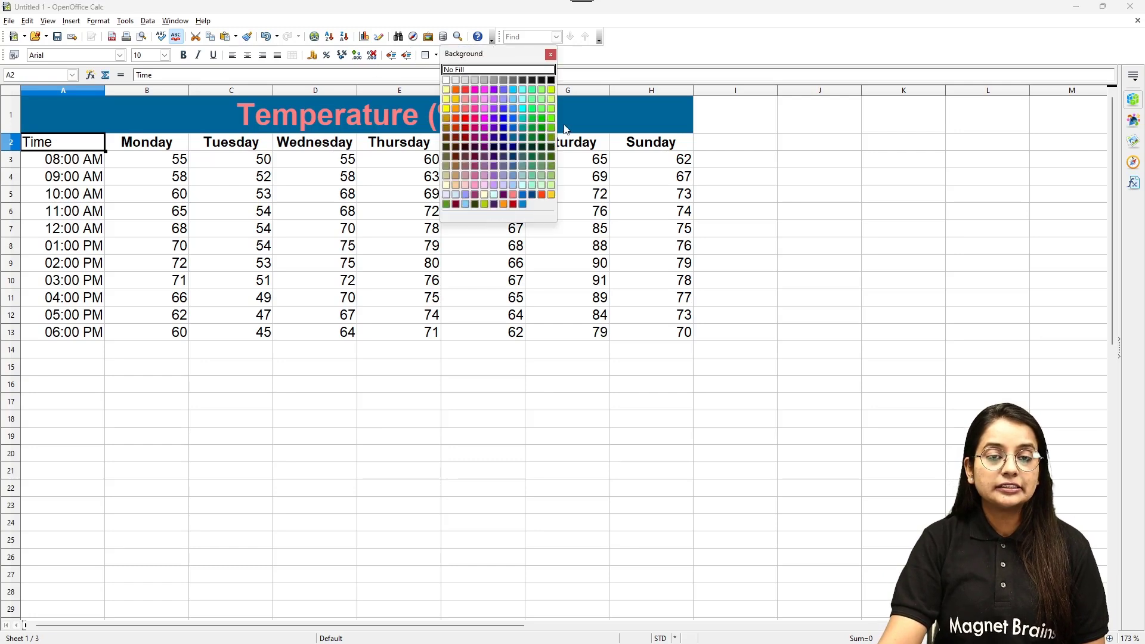
pyautogui.click(476, 187)
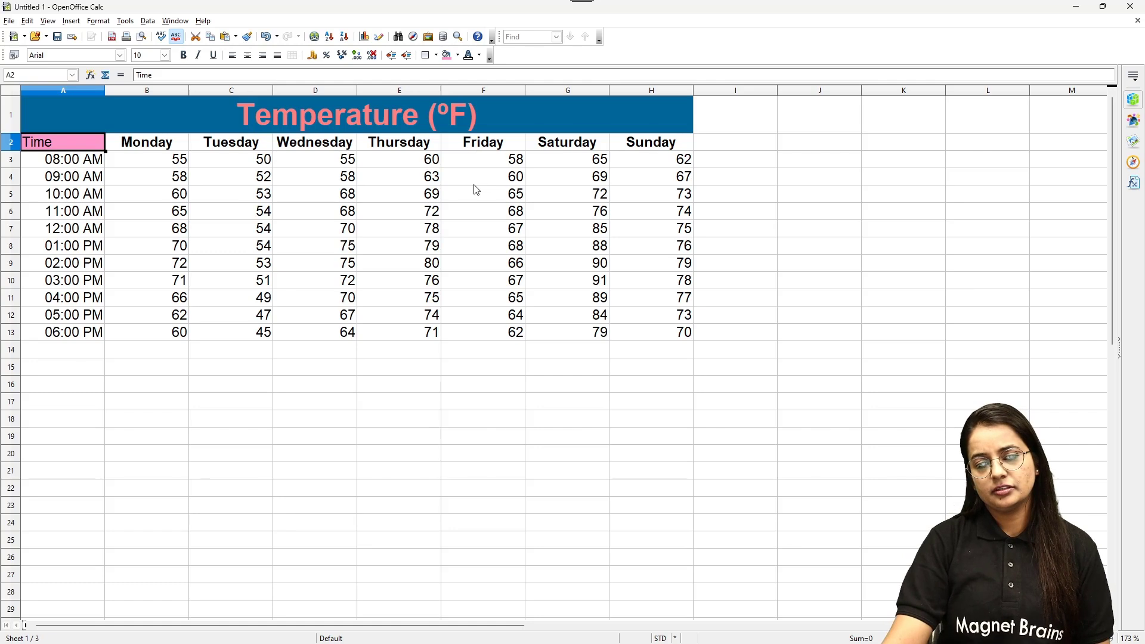
pyautogui.hotkey('ctrl', 'z')
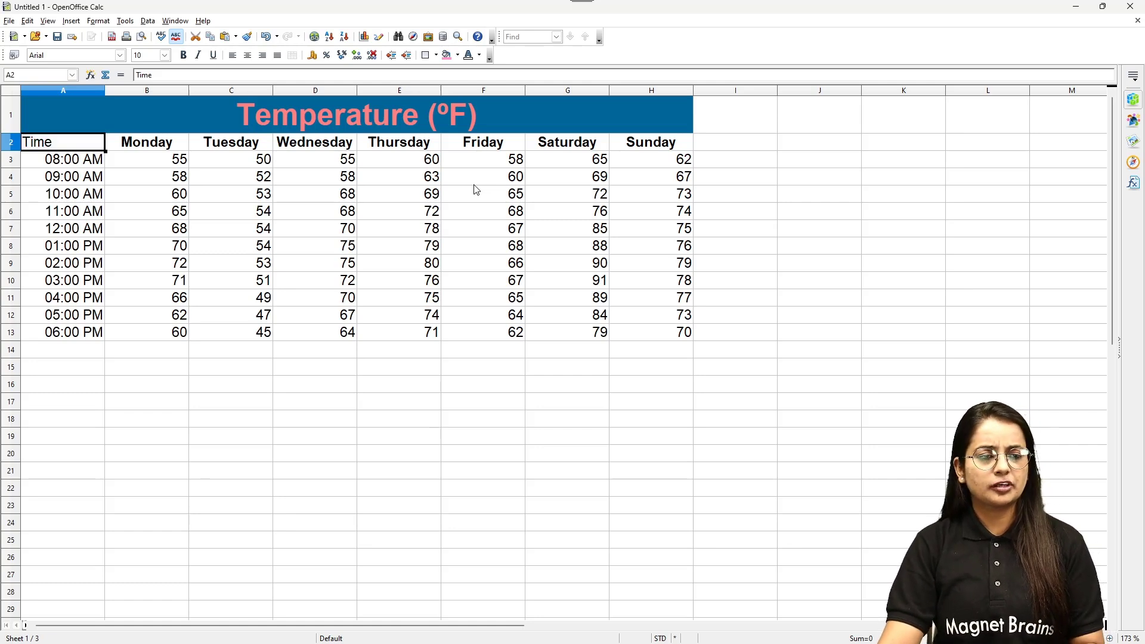
# Make the Time header in cell A2 bold and centre it horizontally
pyautogui.moveTo(558, 16)
pyautogui.click(120, 159)
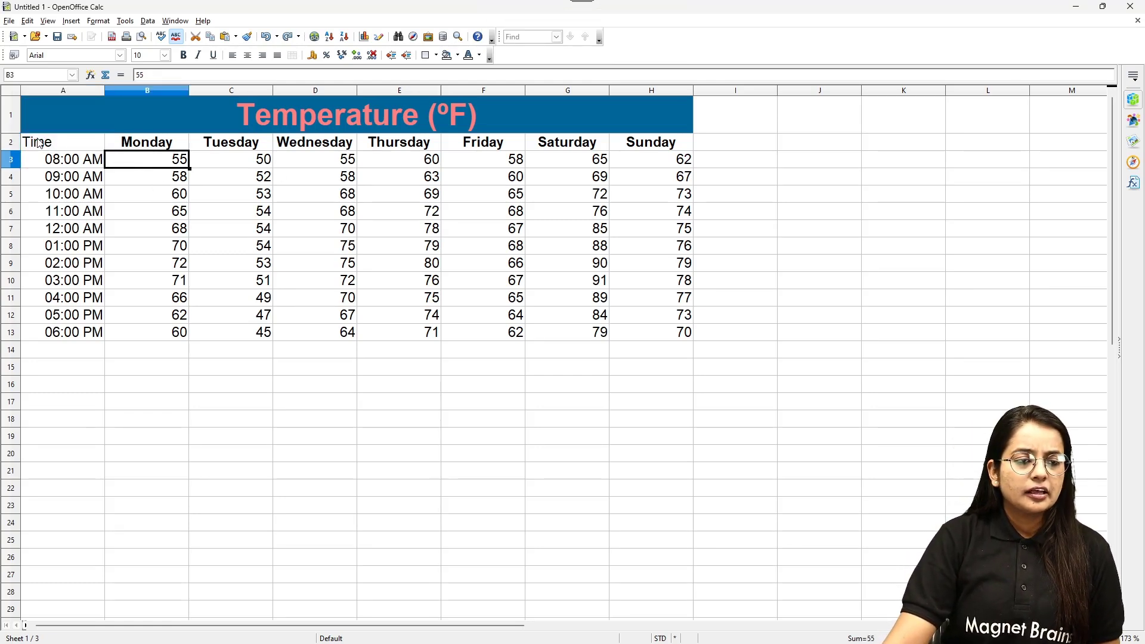
pyautogui.moveTo(37, 143); pyautogui.dragTo(687, 152)
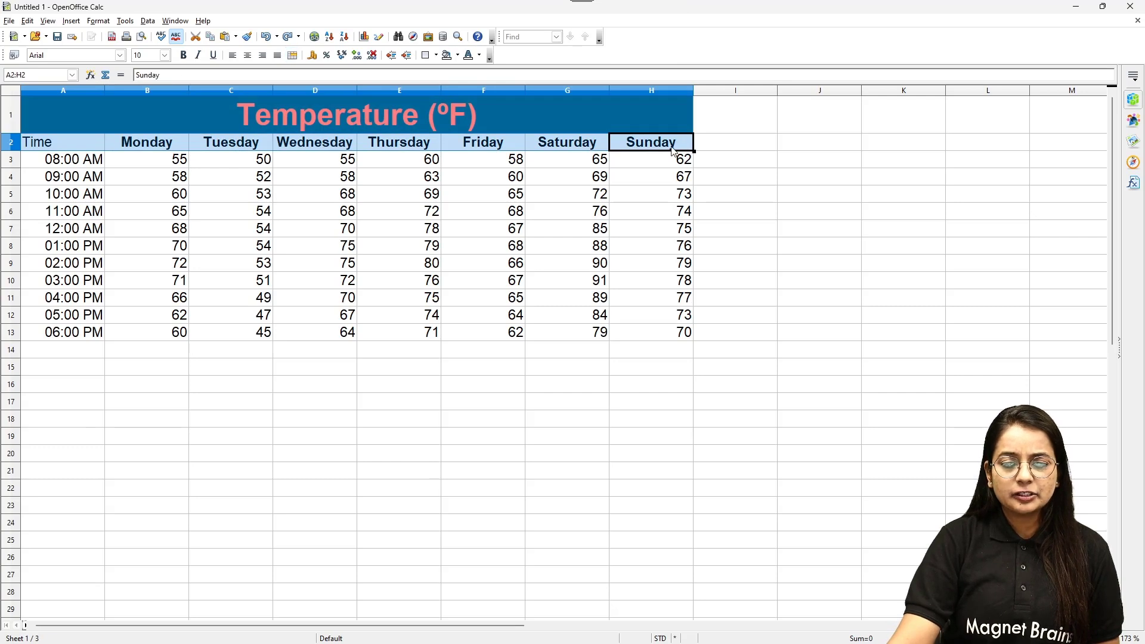
pyautogui.click(673, 152)
pyautogui.click(54, 152)
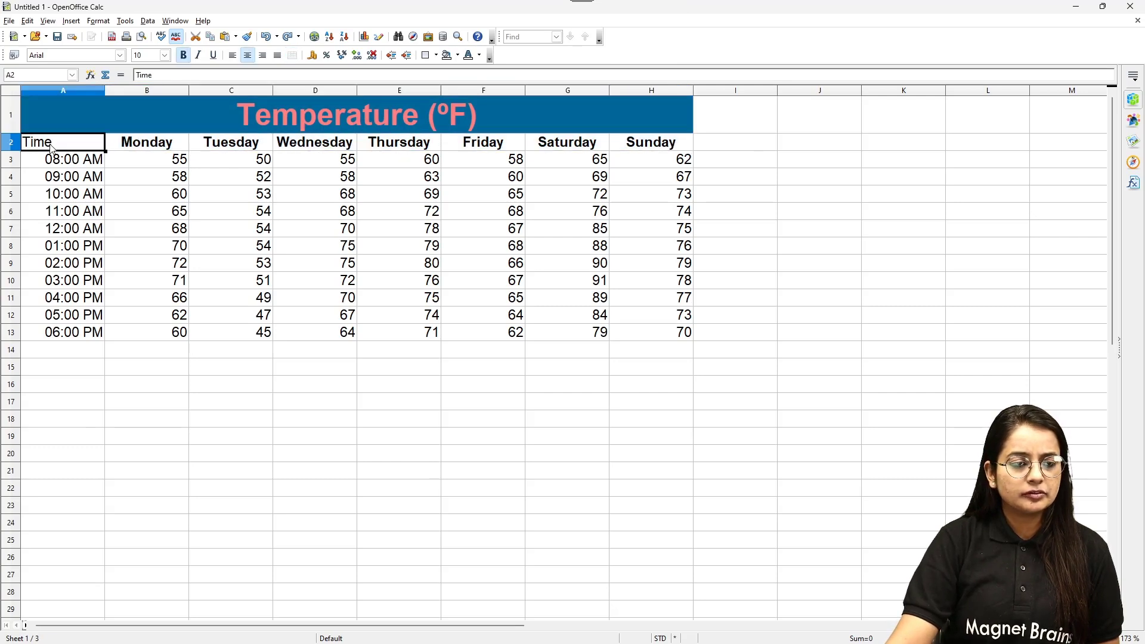
pyautogui.click(184, 55)
pyautogui.click(248, 55)
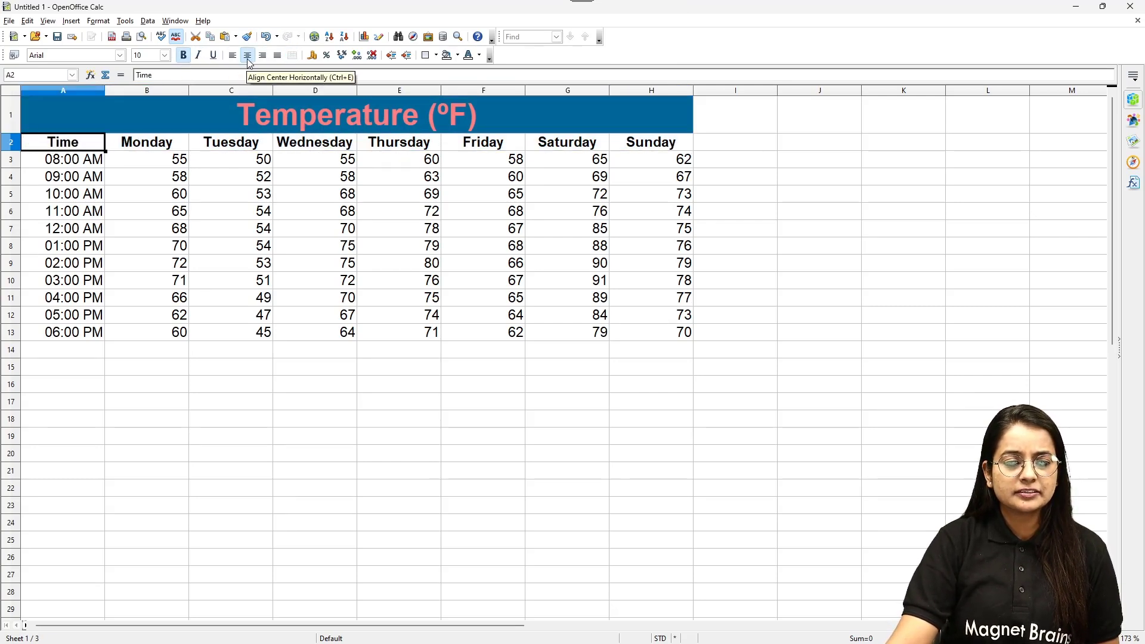
pyautogui.click(213, 218)
# Try salmon, dark brown, grey-green and dark blue font colors on the weekday headers in B2:H2
pyautogui.moveTo(127, 148); pyautogui.dragTo(633, 143)
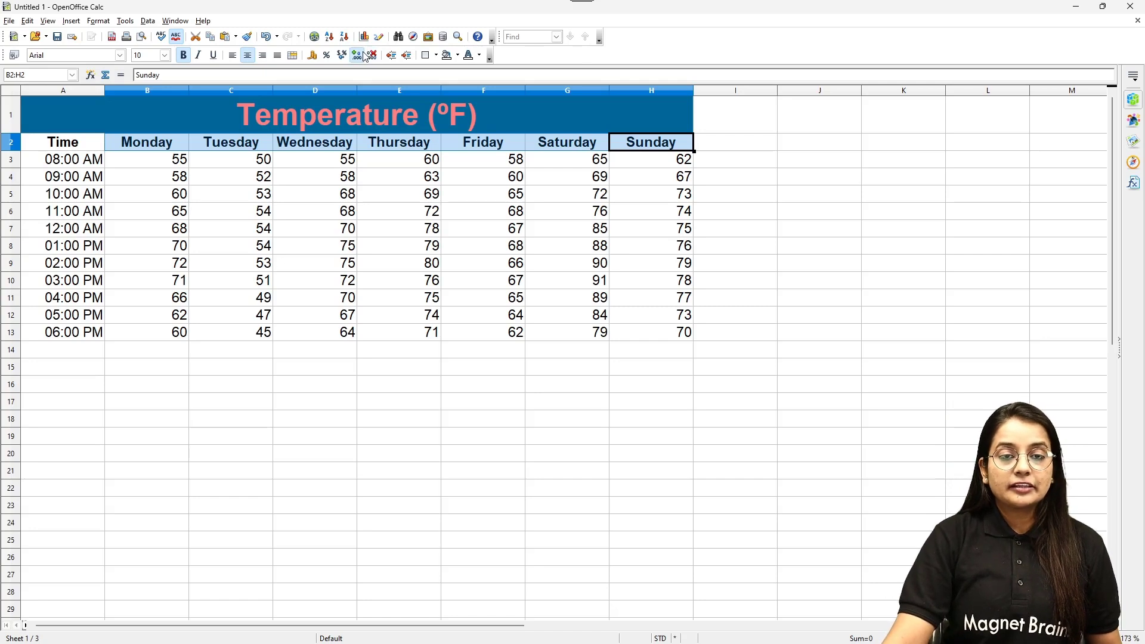
pyautogui.click(479, 55)
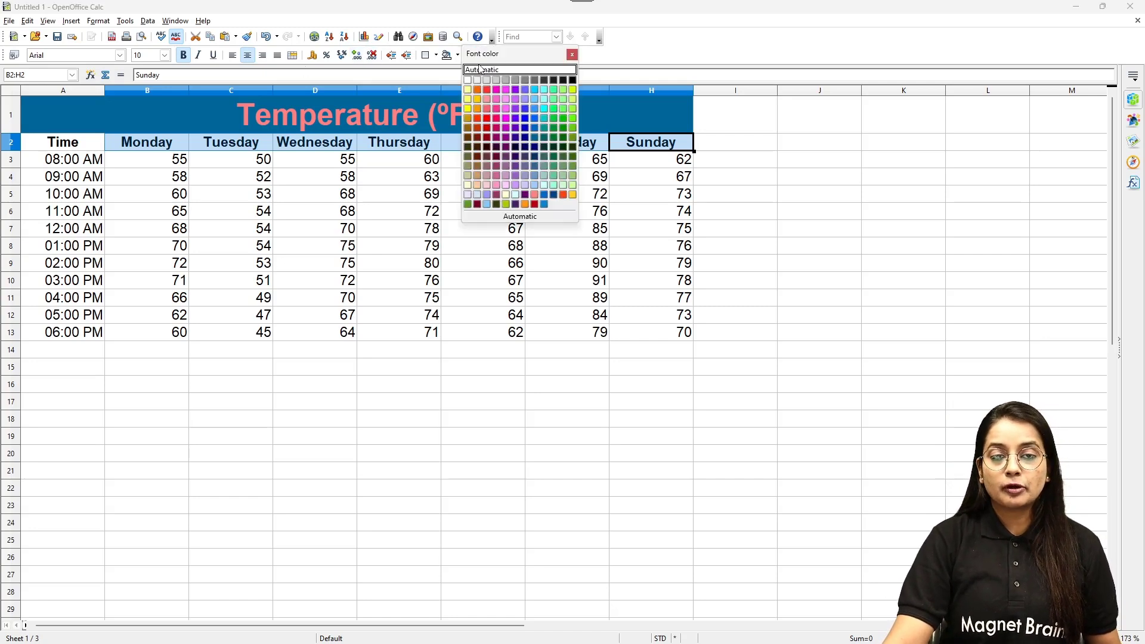
pyautogui.click(534, 195)
pyautogui.click(479, 55)
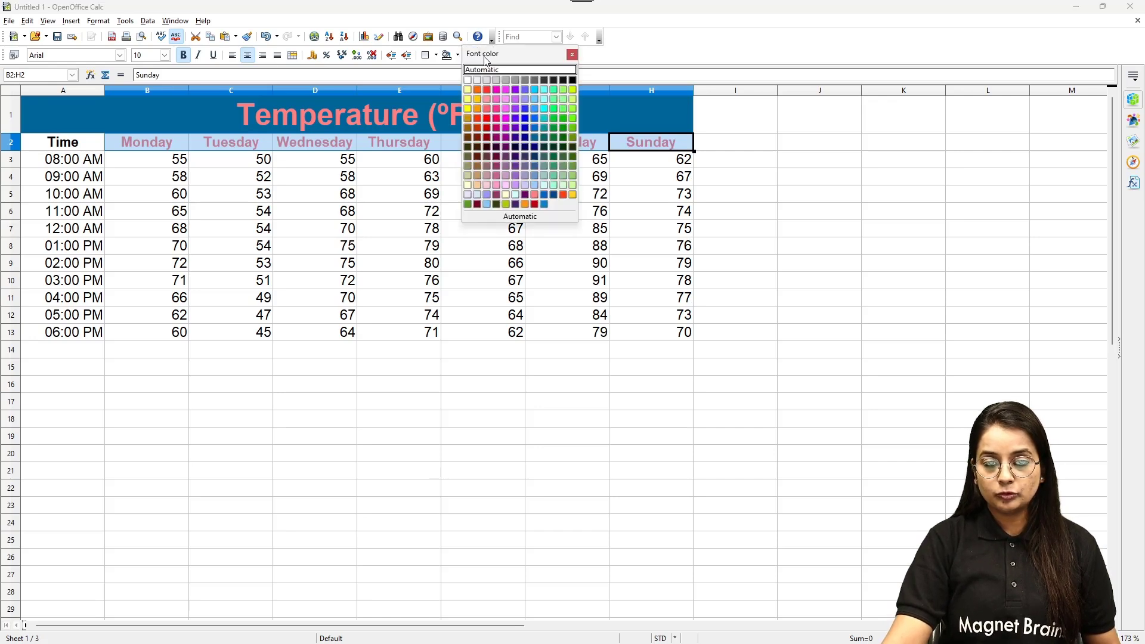
pyautogui.click(478, 159)
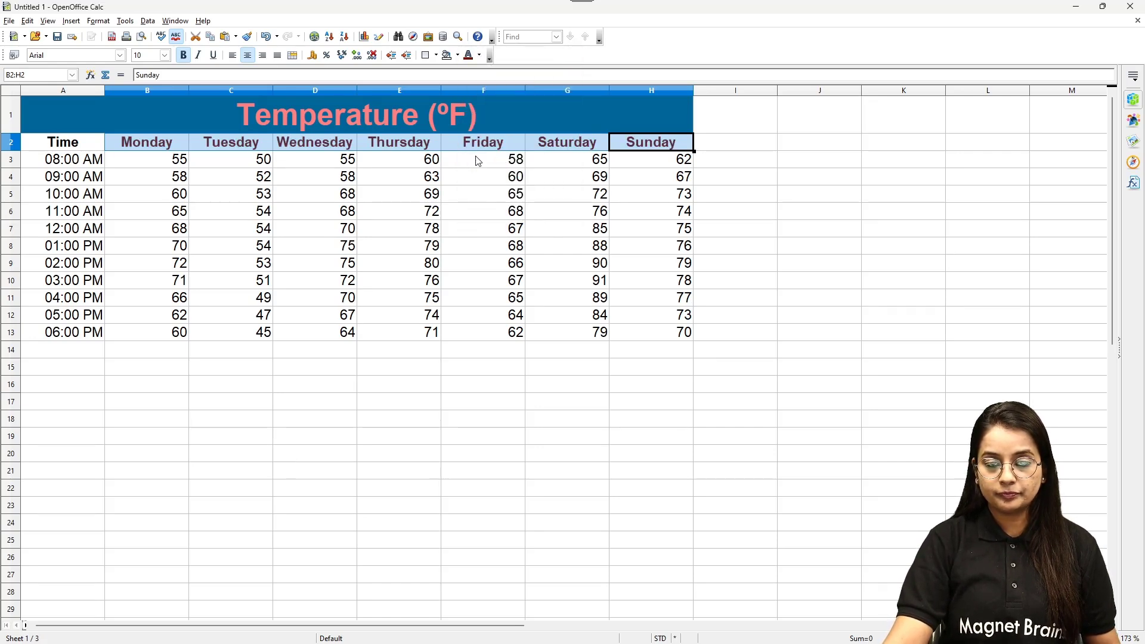
pyautogui.click(480, 55)
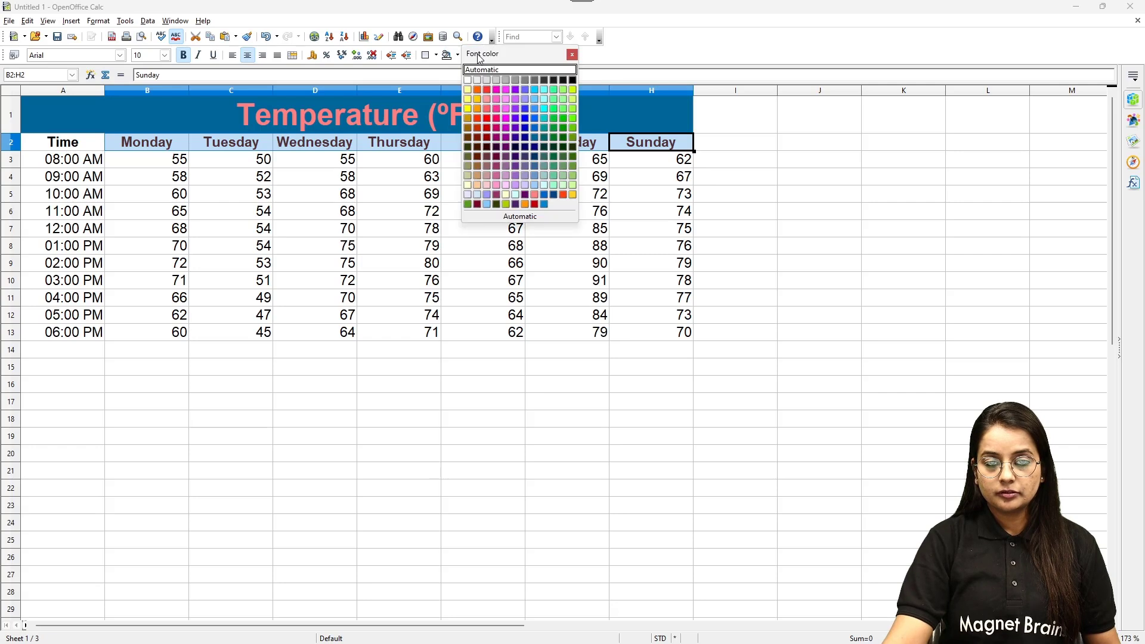
pyautogui.click(468, 176)
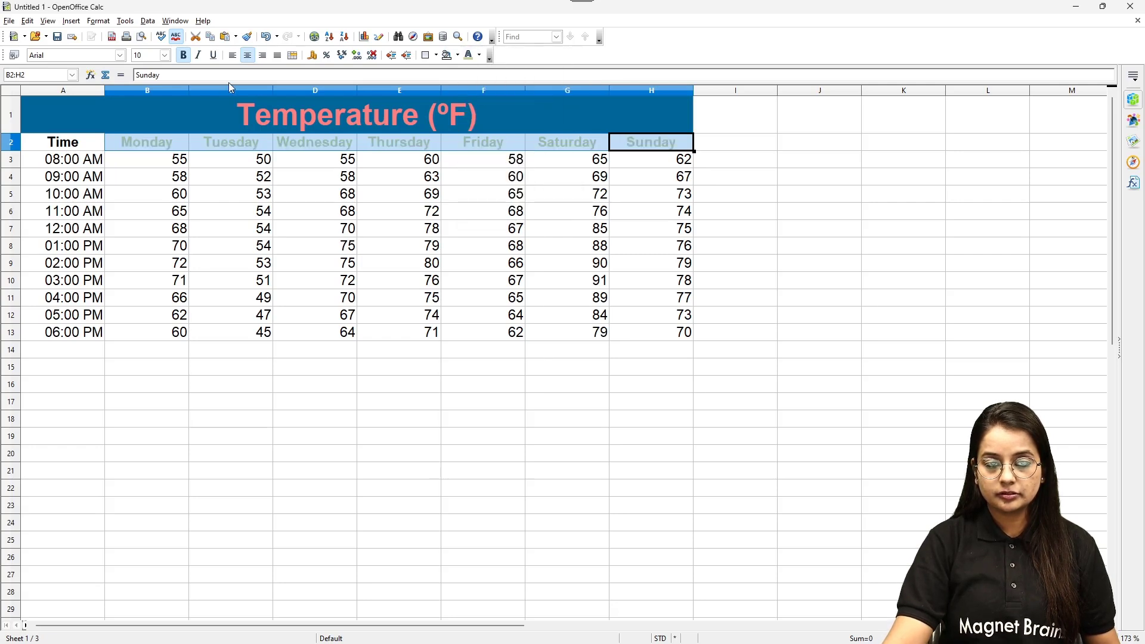
pyautogui.click(479, 55)
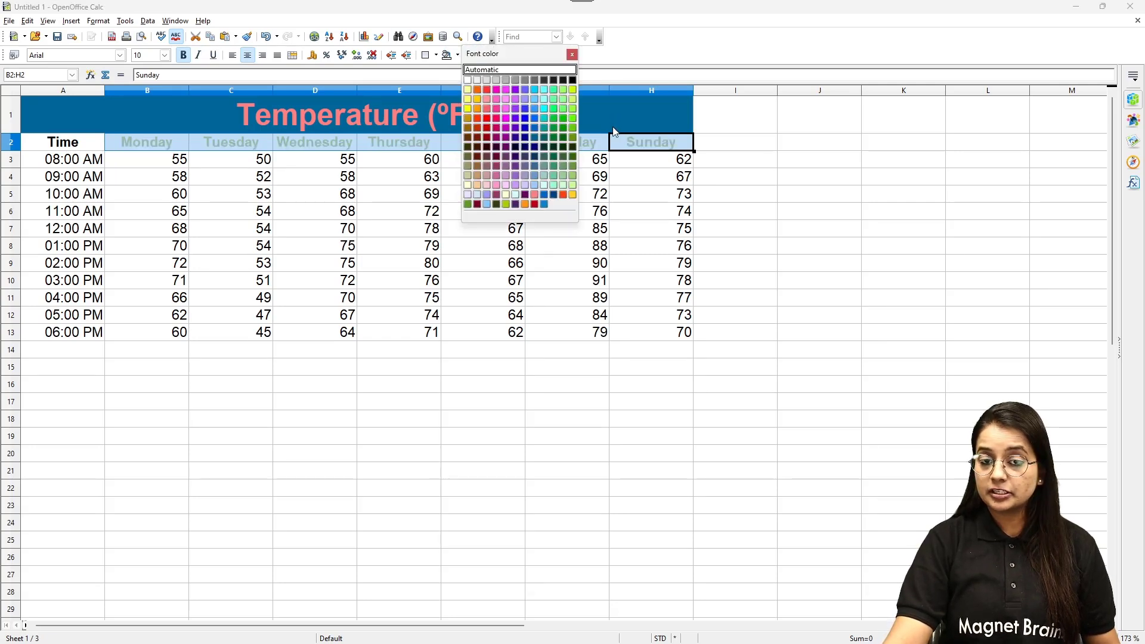
pyautogui.click(554, 195)
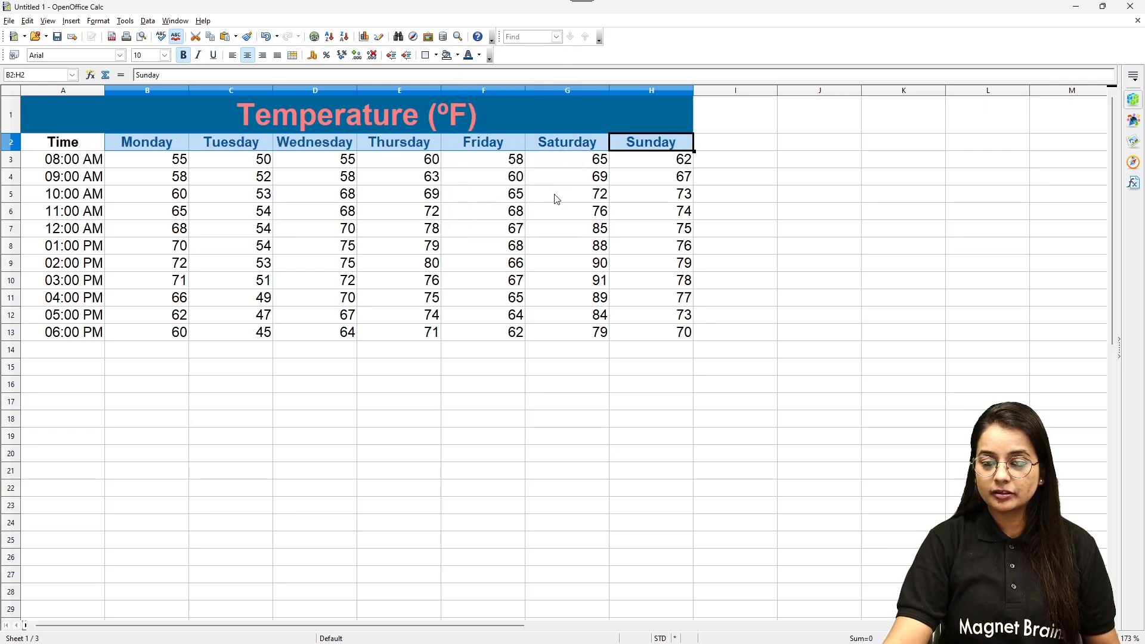
# Set the font color of the weekday headers in B2:H2 to bright green
pyautogui.click(479, 54)
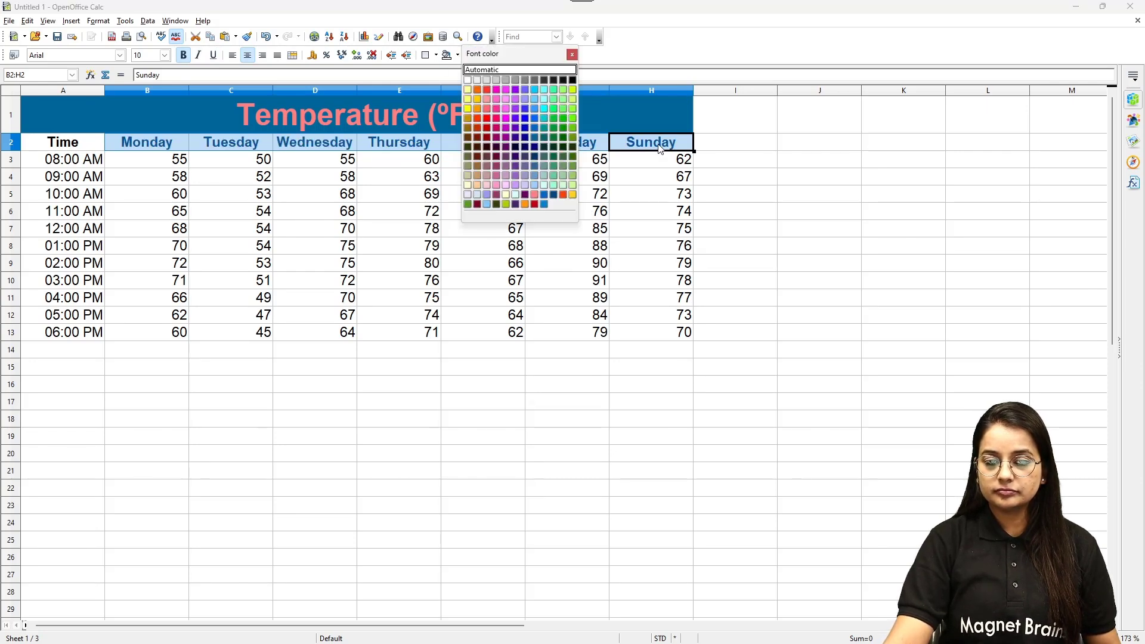
pyautogui.click(563, 121)
pyautogui.click(599, 194)
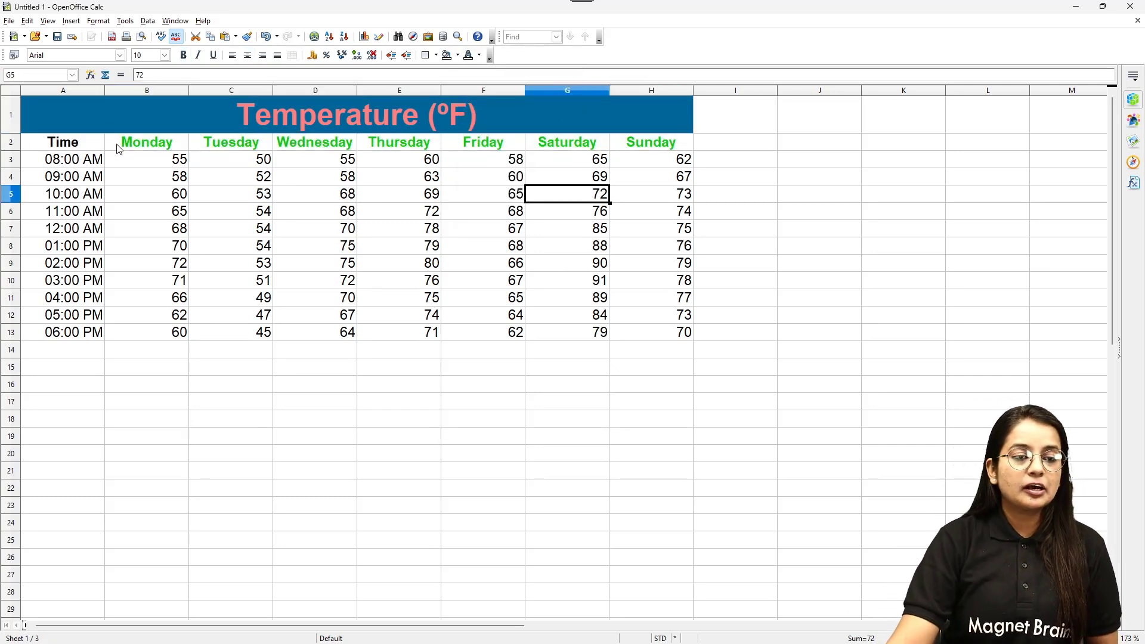
pyautogui.moveTo(118, 148); pyautogui.dragTo(657, 148)
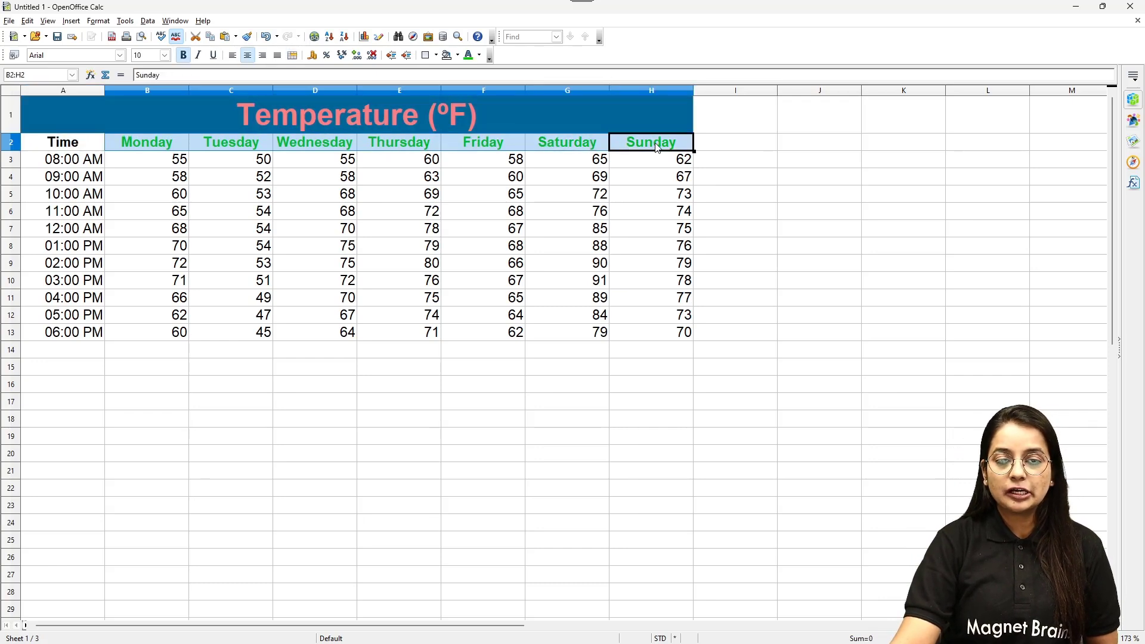
pyautogui.click(568, 177)
# Add borders around and between all cells of the temperature table, A1:H13
pyautogui.moveTo(37, 115); pyautogui.dragTo(686, 334)
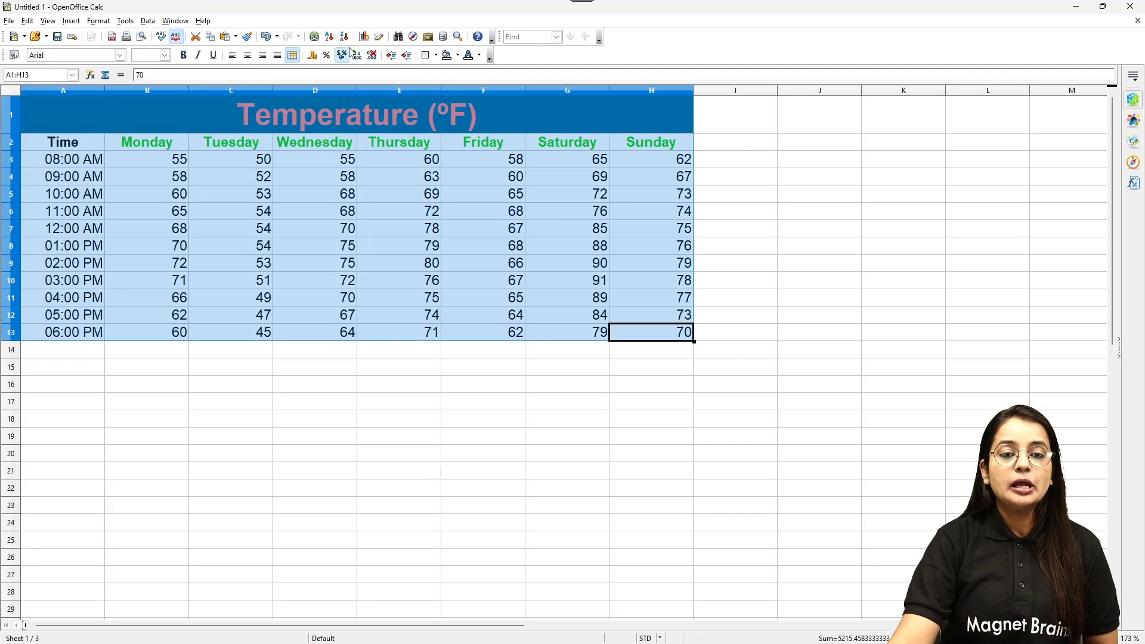
pyautogui.click(428, 58)
pyautogui.click(475, 101)
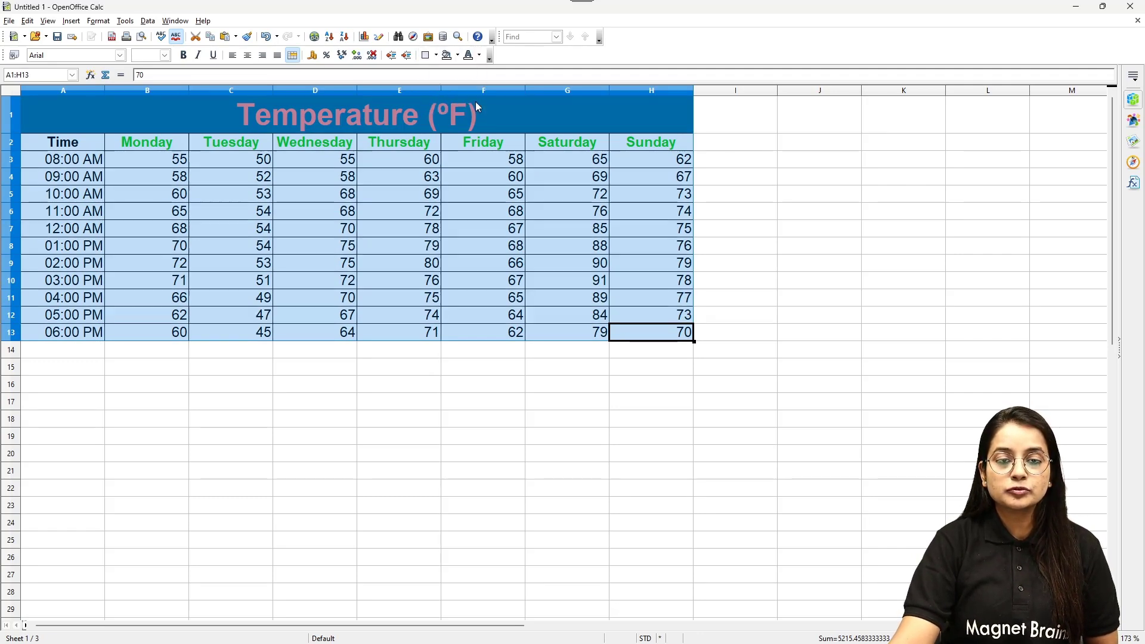
# Set the border line style of the whole table to 2.50 pt in the cell formatting
pyautogui.click(98, 21)
pyautogui.click(126, 62)
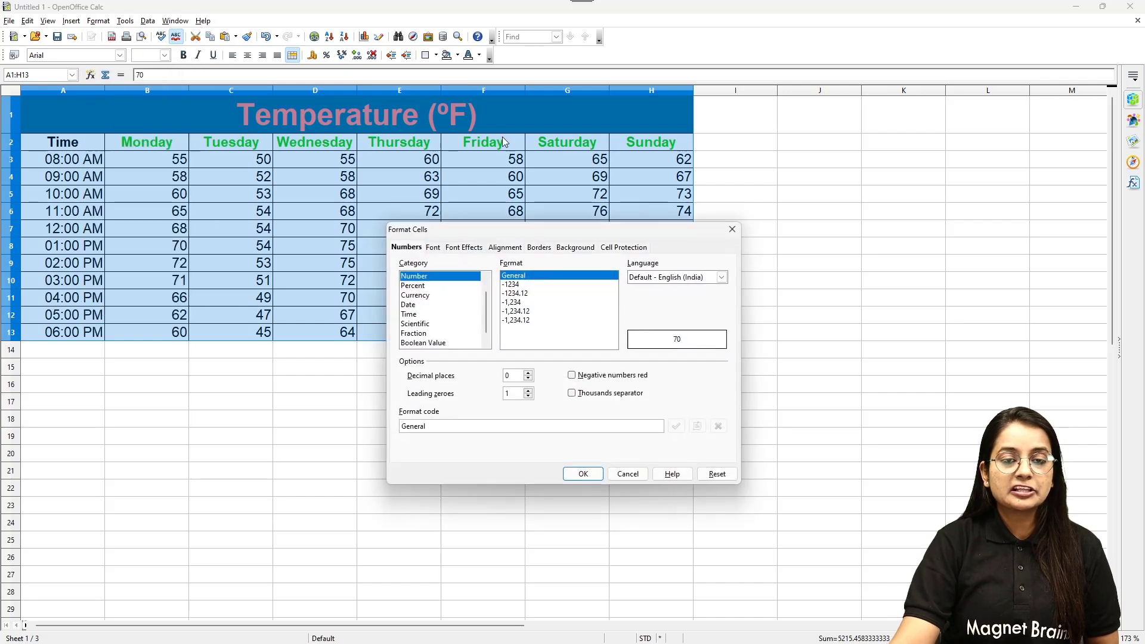
pyautogui.click(539, 247)
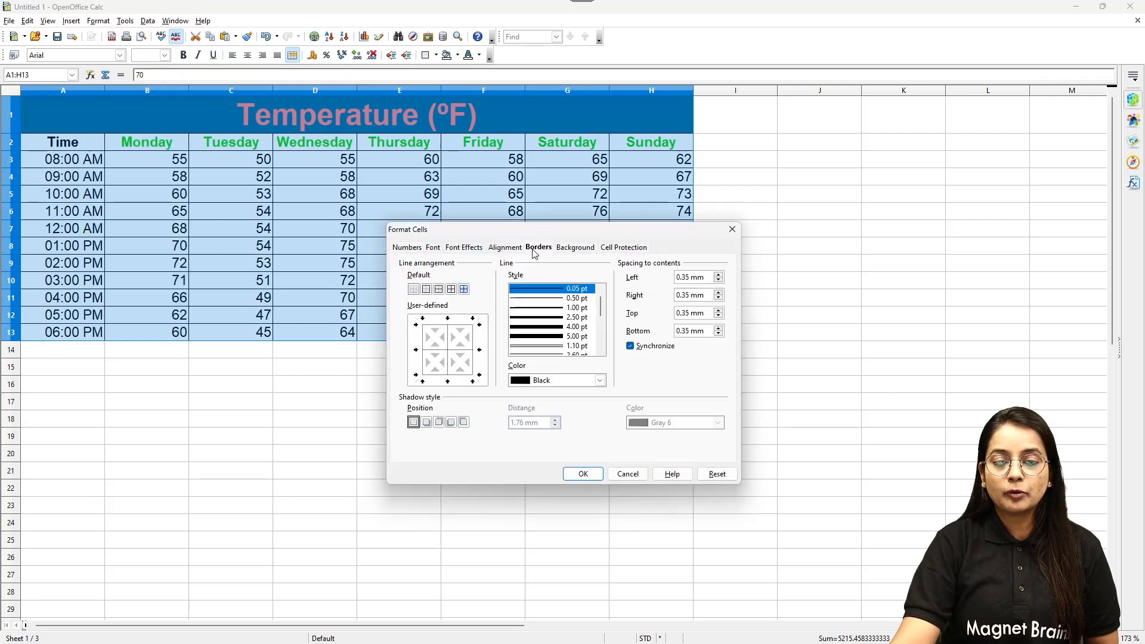
pyautogui.click(534, 317)
pyautogui.click(583, 474)
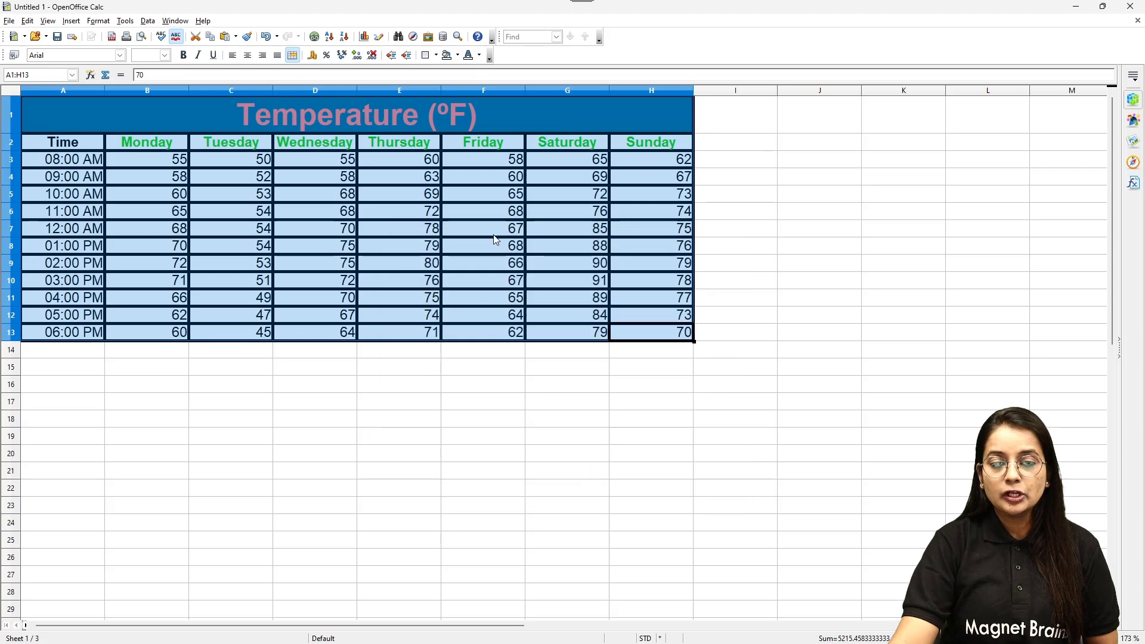
pyautogui.click(495, 240)
pyautogui.click(604, 243)
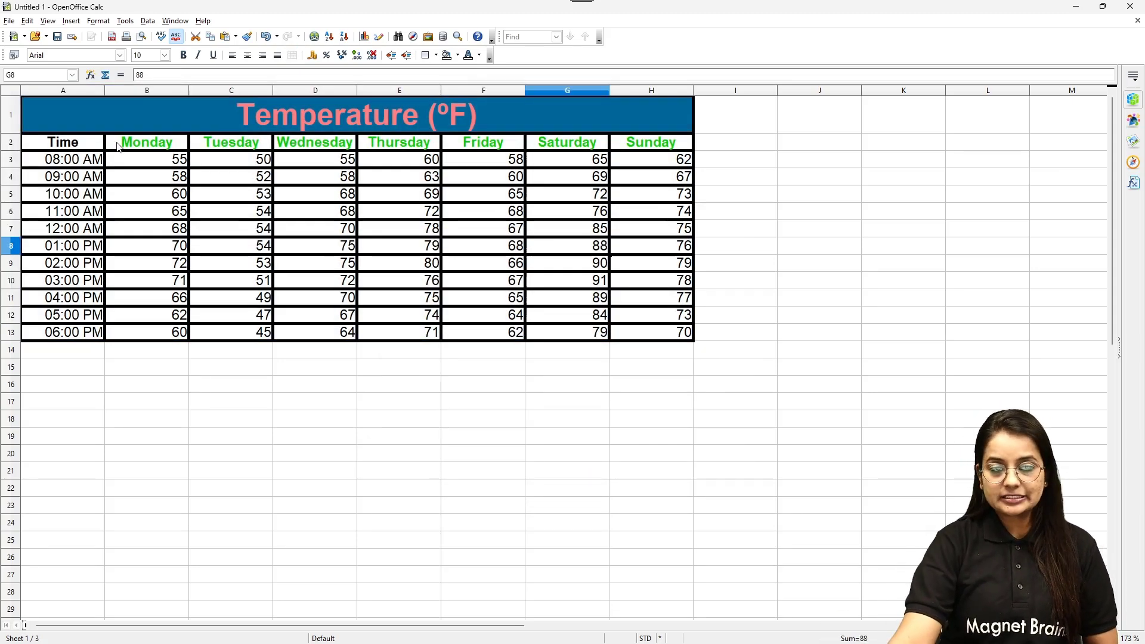
# Give the weekday header cells B2:H2 a dark magenta background
pyautogui.moveTo(118, 147); pyautogui.dragTo(657, 143)
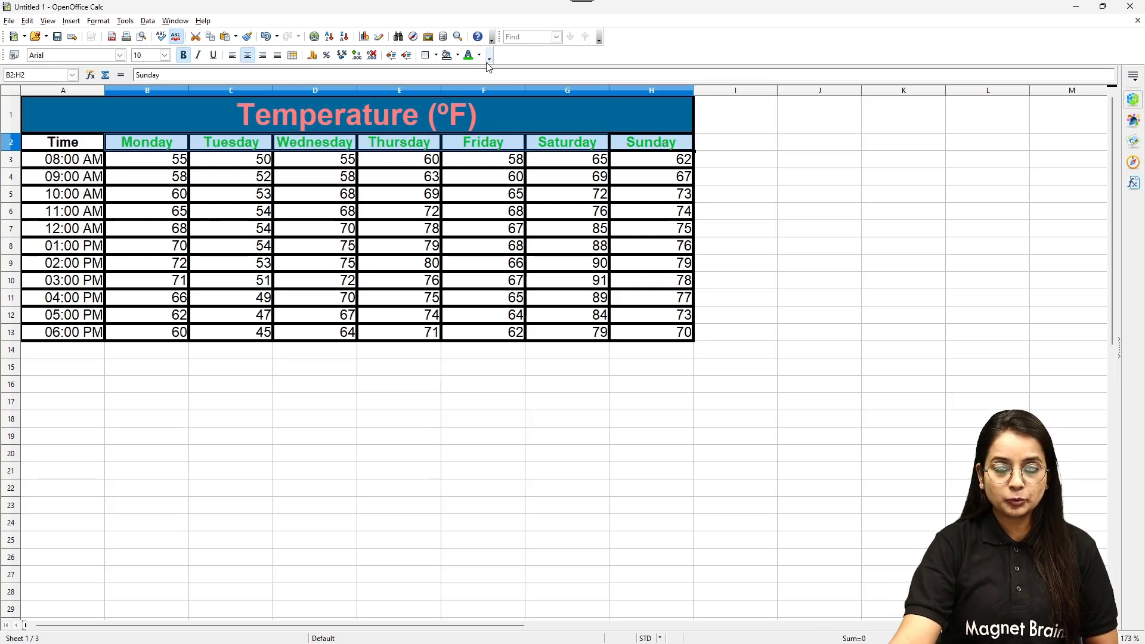
pyautogui.click(457, 55)
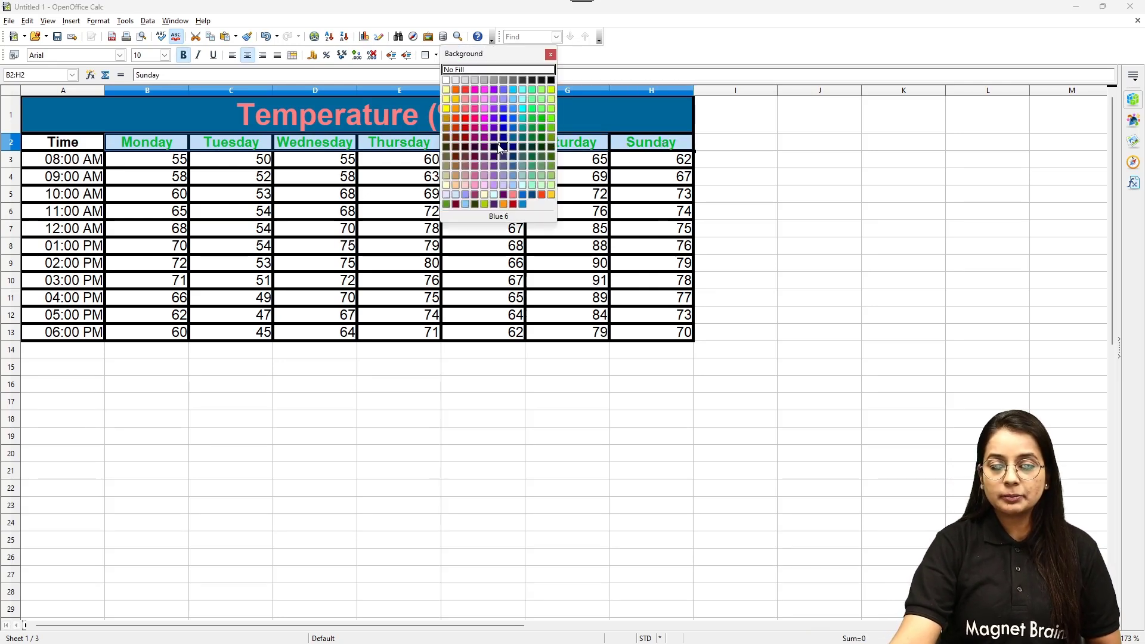
pyautogui.click(475, 167)
pyautogui.click(517, 173)
pyautogui.click(588, 215)
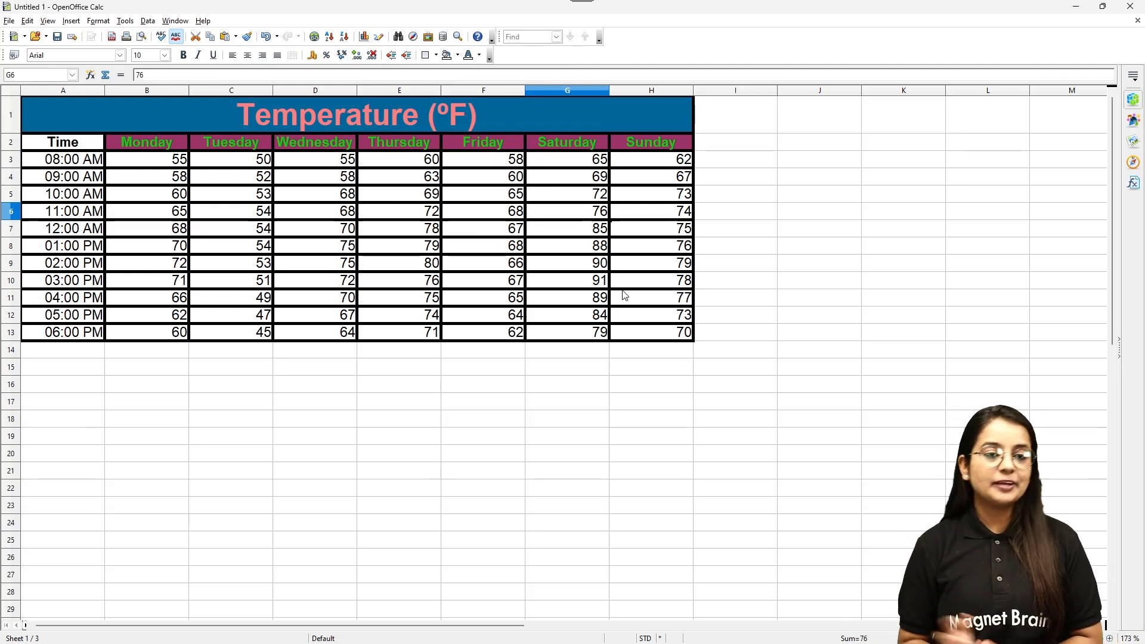
# Set the Time header's font color to Chart 10 orange and its cell background to golden yellow
pyautogui.click(90, 142)
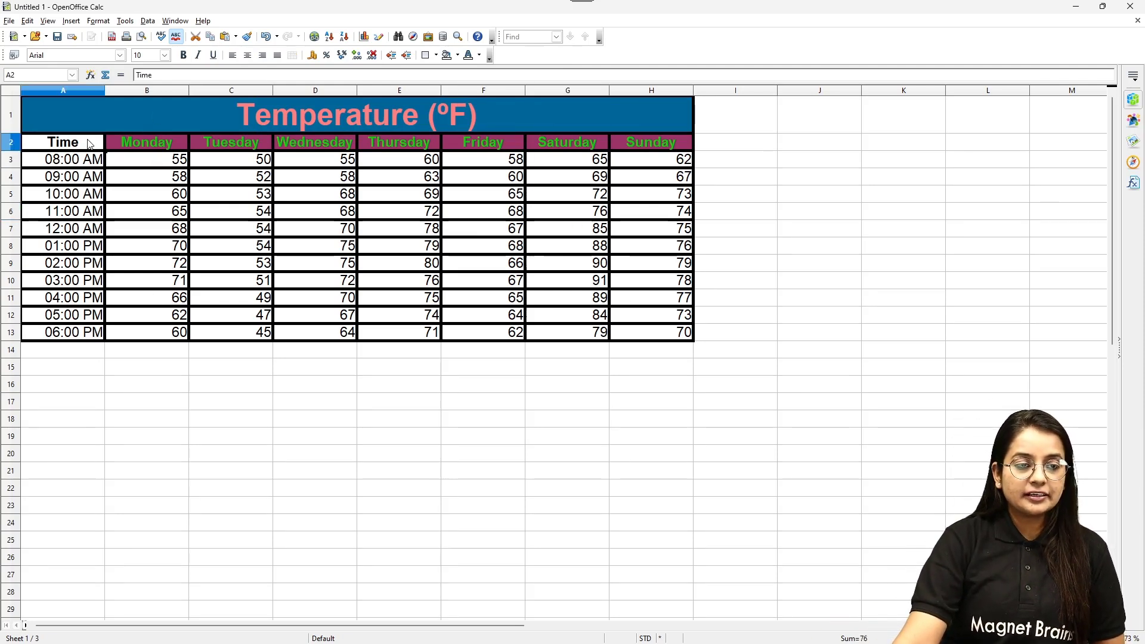
pyautogui.click(479, 56)
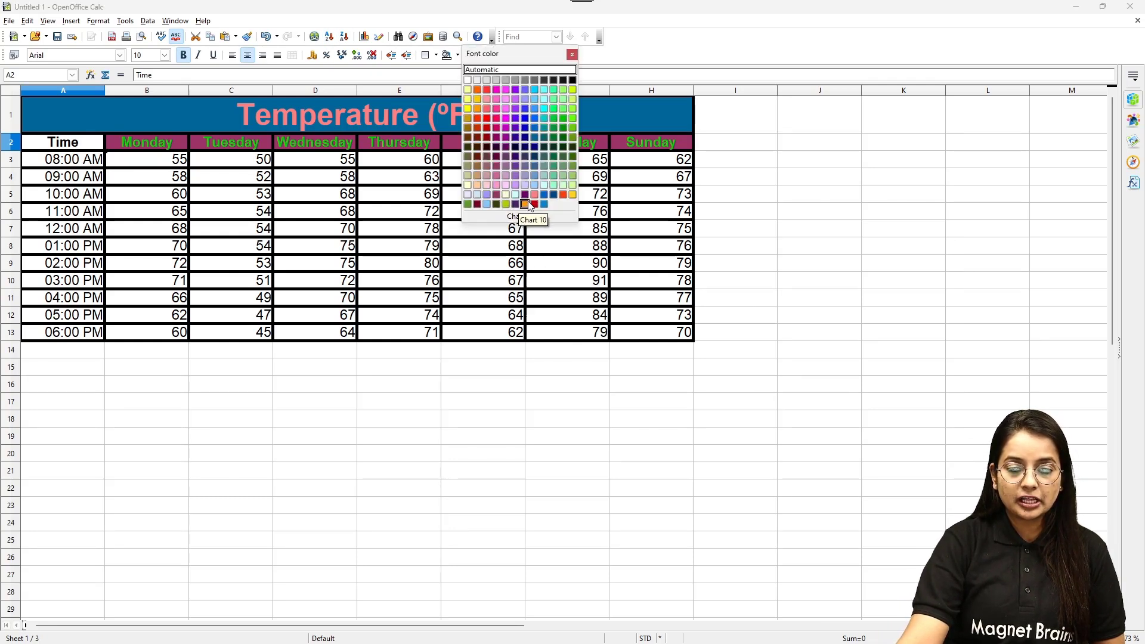
pyautogui.click(526, 204)
pyautogui.click(457, 55)
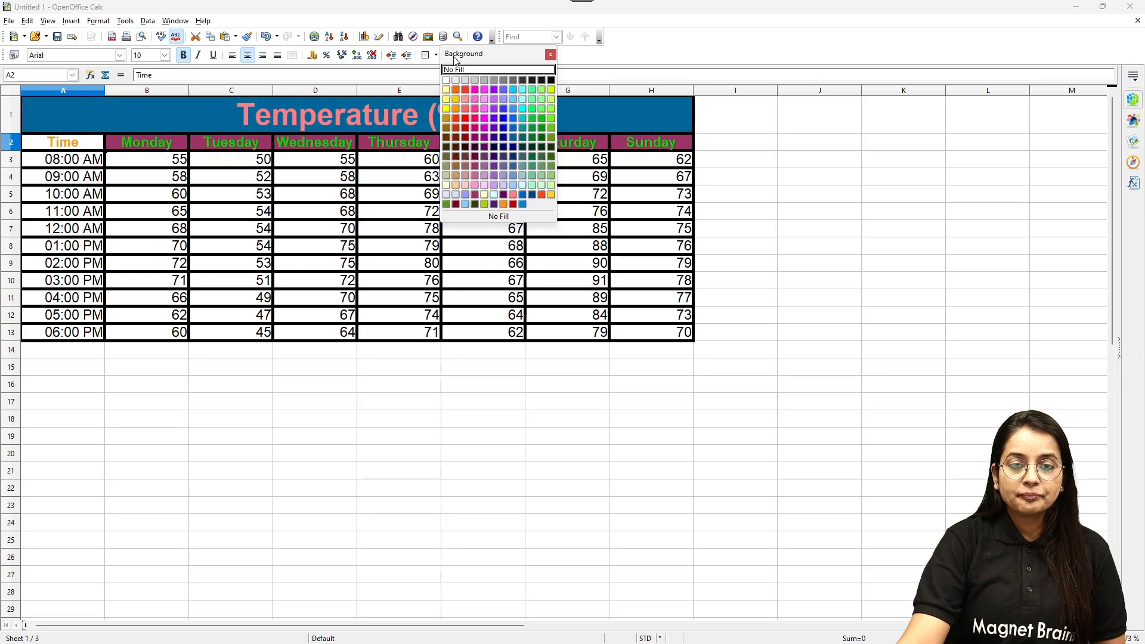
pyautogui.click(457, 99)
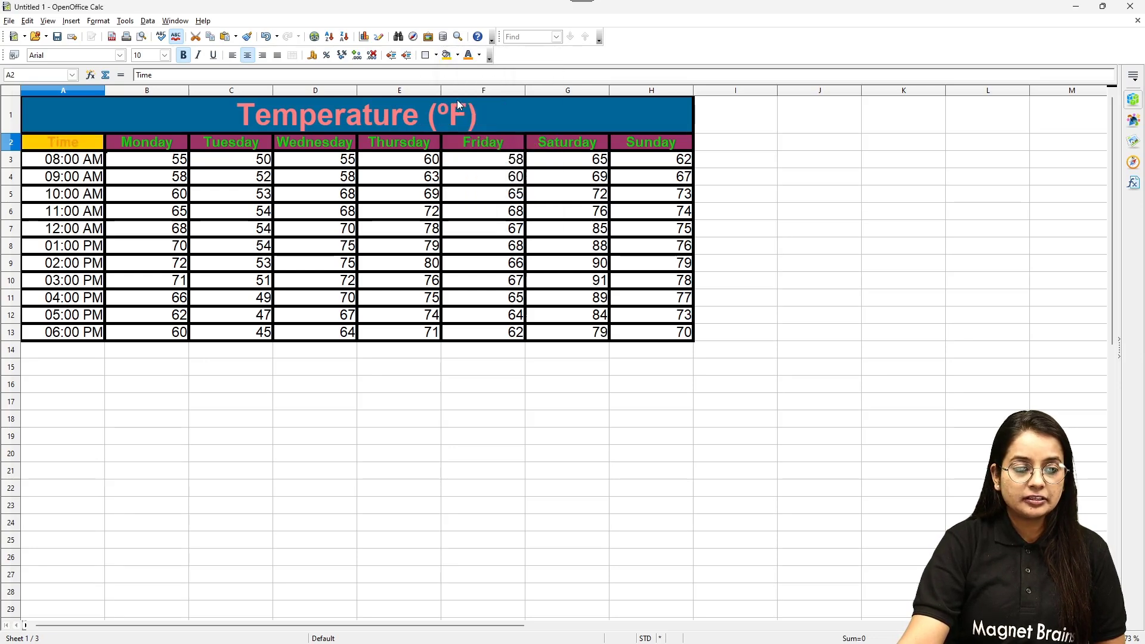
# Change the Time header's font color to Orange 5
pyautogui.click(481, 56)
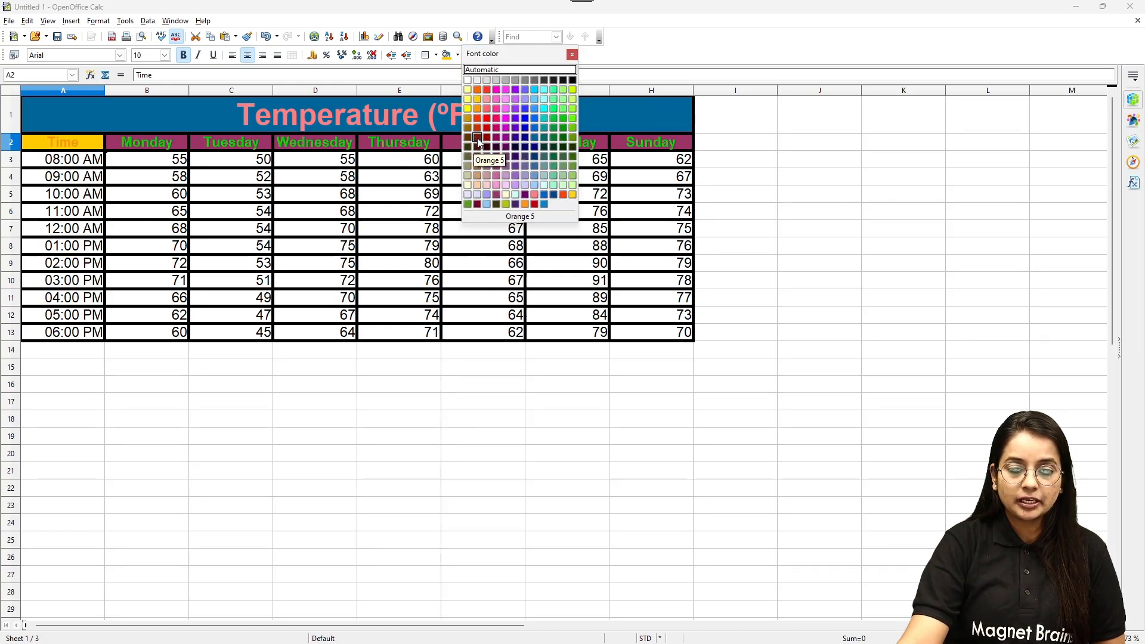
pyautogui.click(478, 137)
pyautogui.click(482, 177)
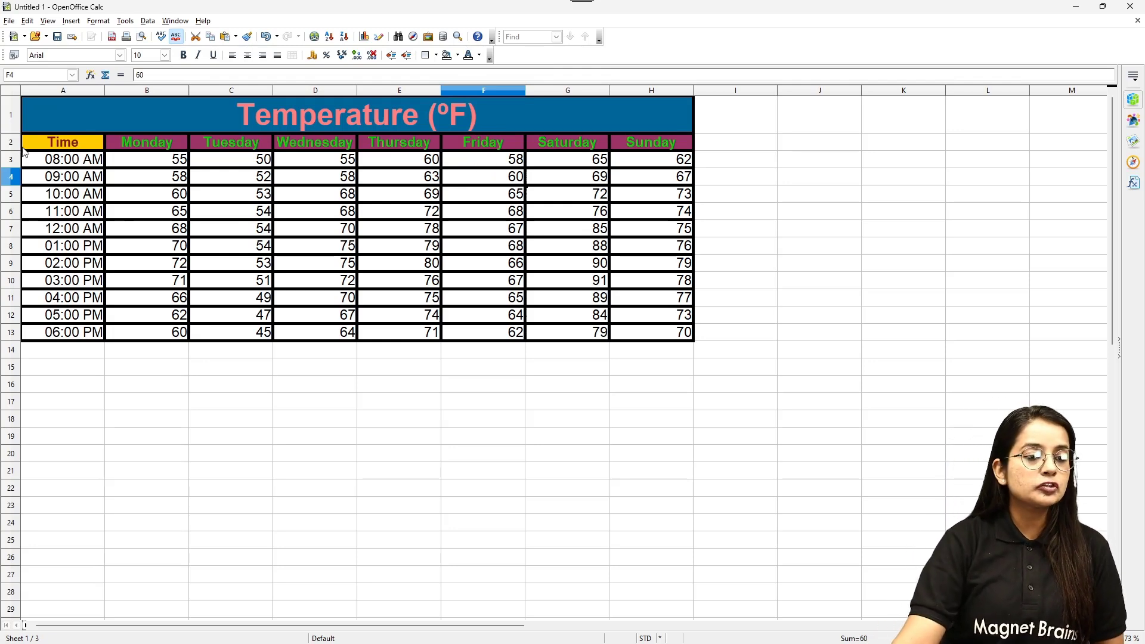
# Apply justified alignment to the time values in A3:A13
pyautogui.moveTo(55, 161); pyautogui.dragTo(80, 338)
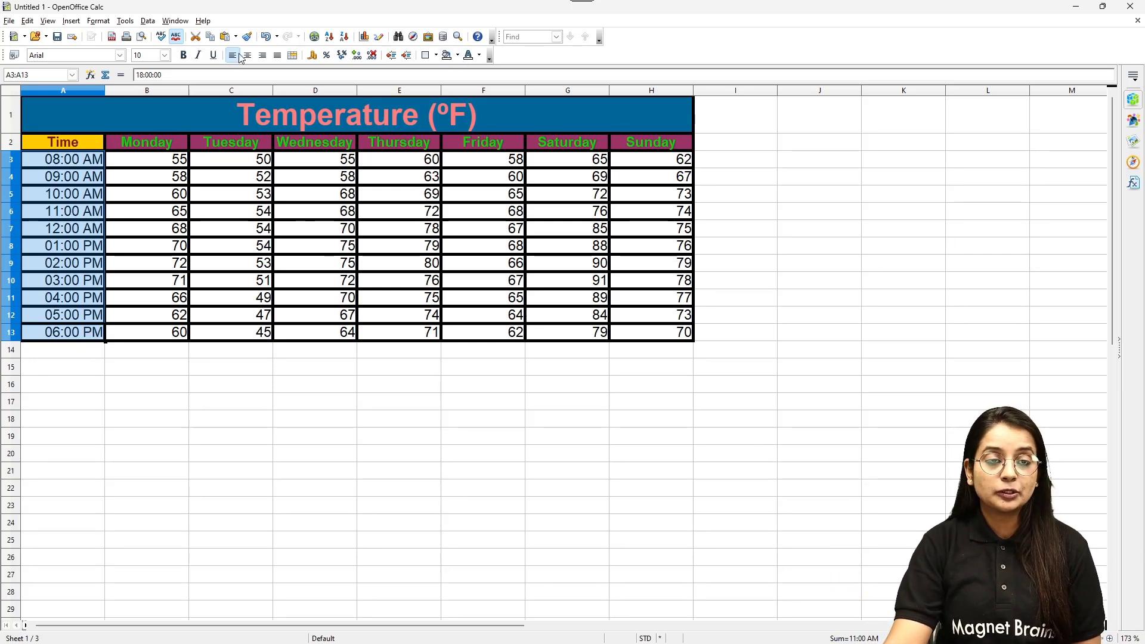
pyautogui.click(278, 55)
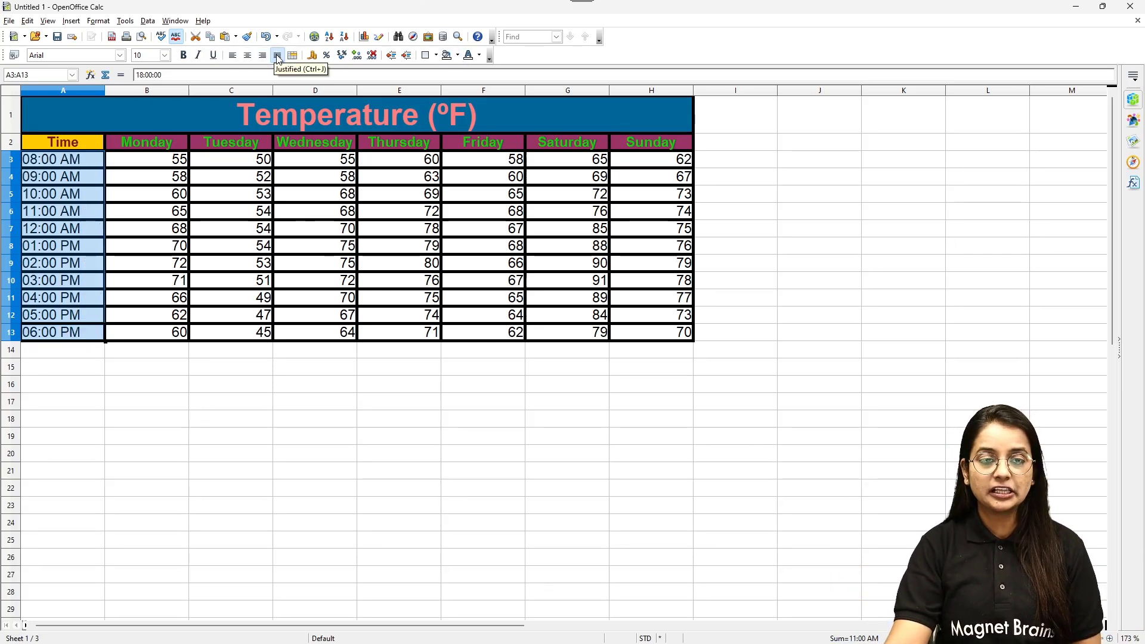
# Try centring the value in cell C6 and undo it
pyautogui.click(240, 211)
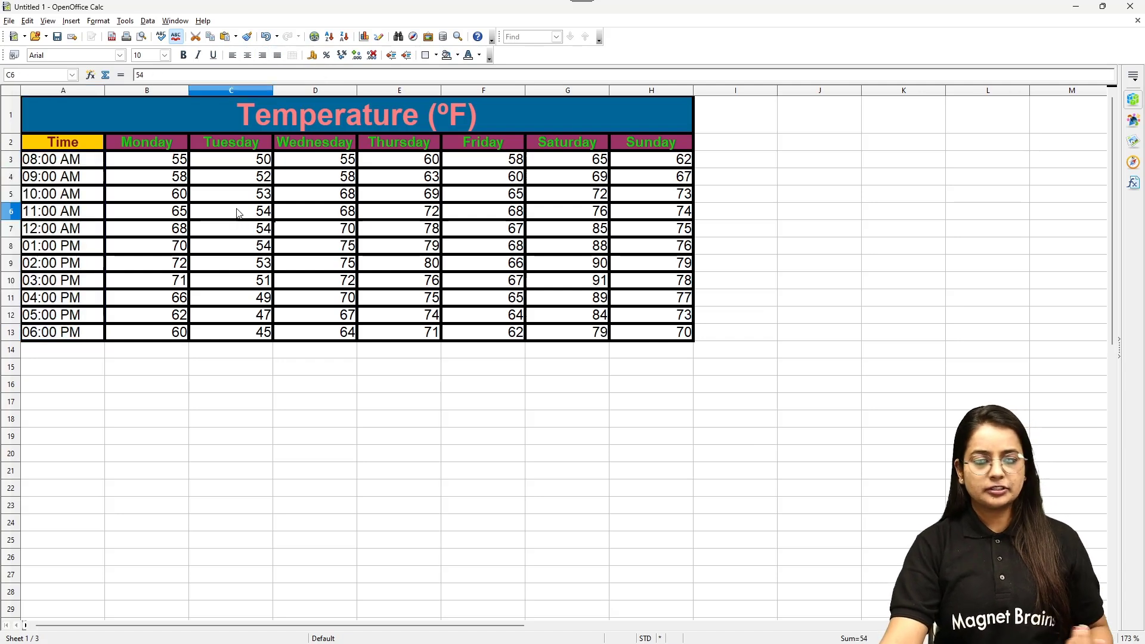
pyautogui.click(249, 56)
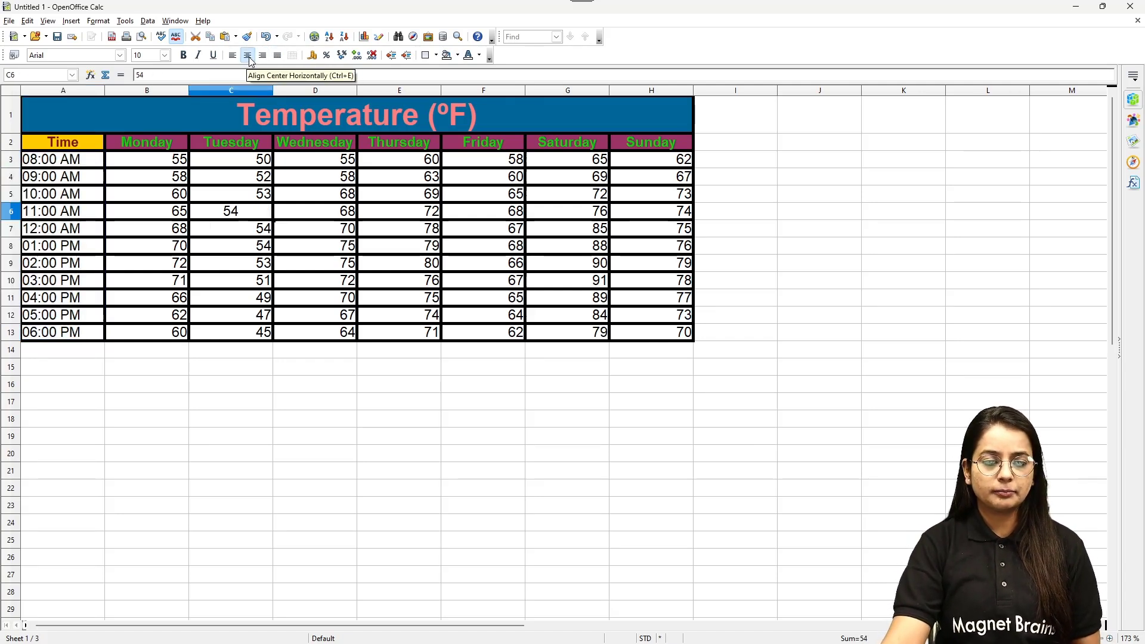
pyautogui.hotkey('ctrl', 'z')
# Try centring the contents of cells A3:B11 and undo it
pyautogui.moveTo(95, 161); pyautogui.dragTo(149, 298)
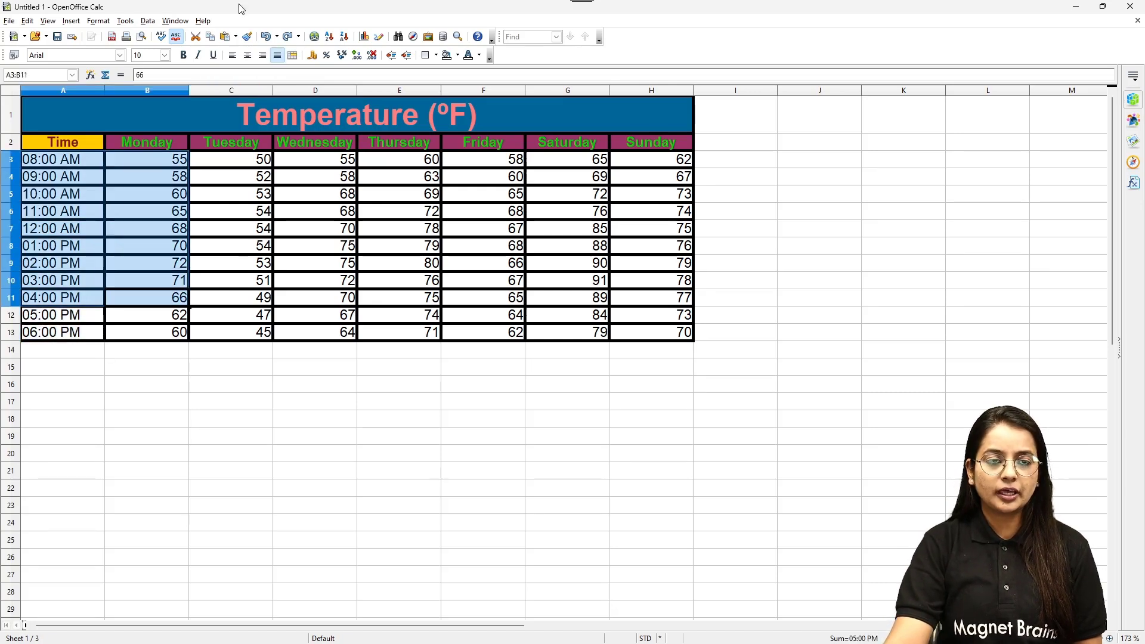
pyautogui.click(248, 56)
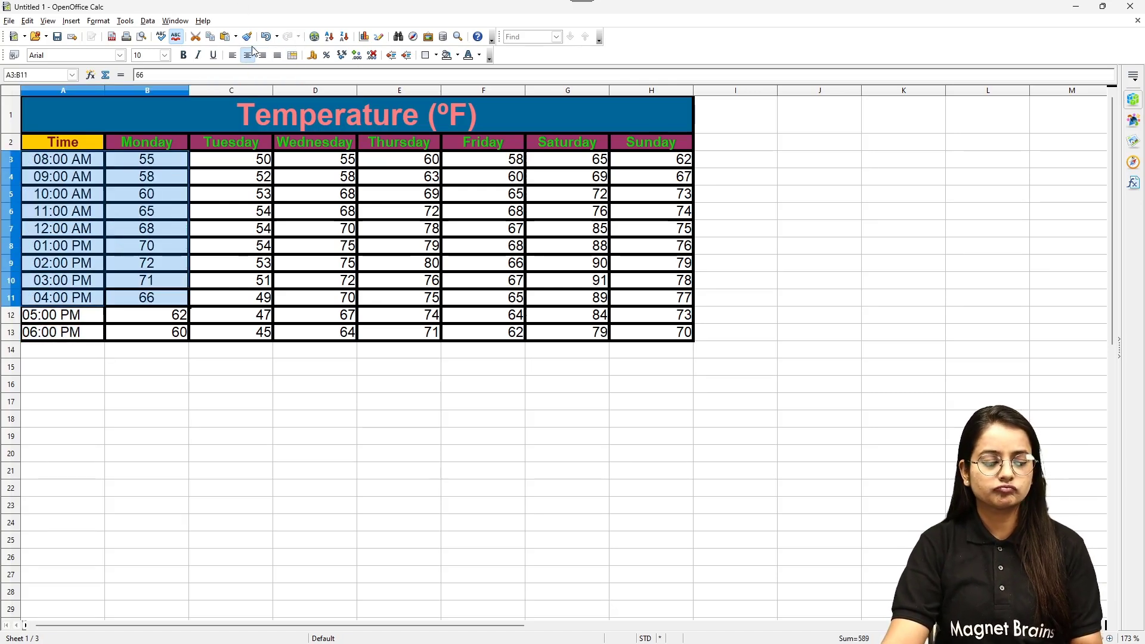
pyautogui.hotkey('ctrl', 'z')
pyautogui.click(266, 202)
# Centre the time values in A3:A13 horizontally
pyautogui.moveTo(49, 164); pyautogui.dragTo(52, 338)
pyautogui.click(247, 55)
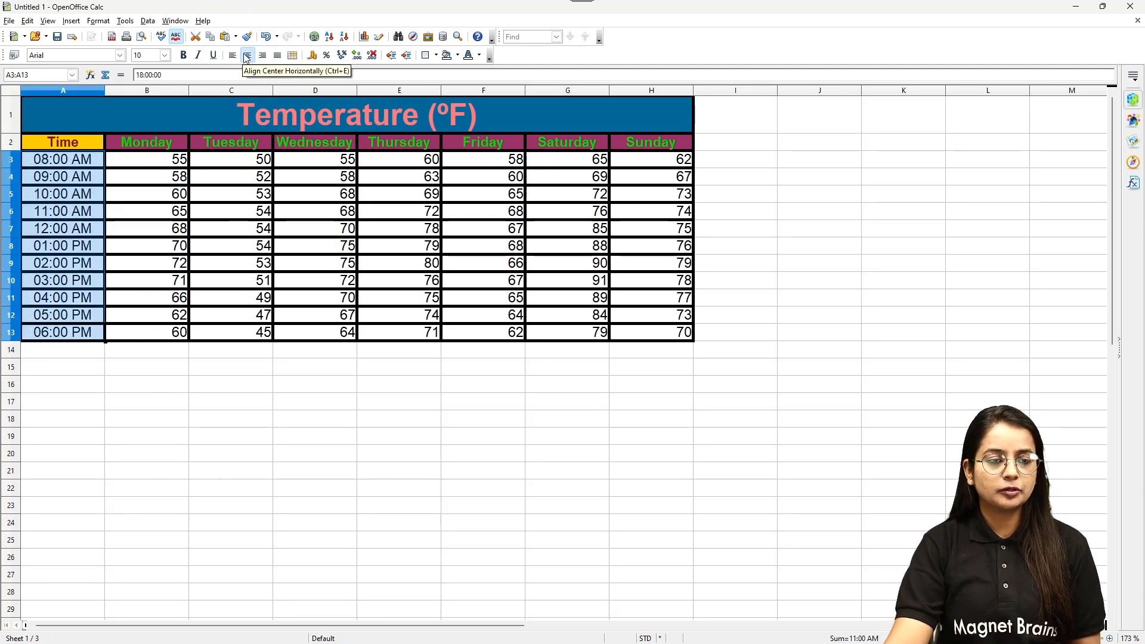
pyautogui.click(231, 264)
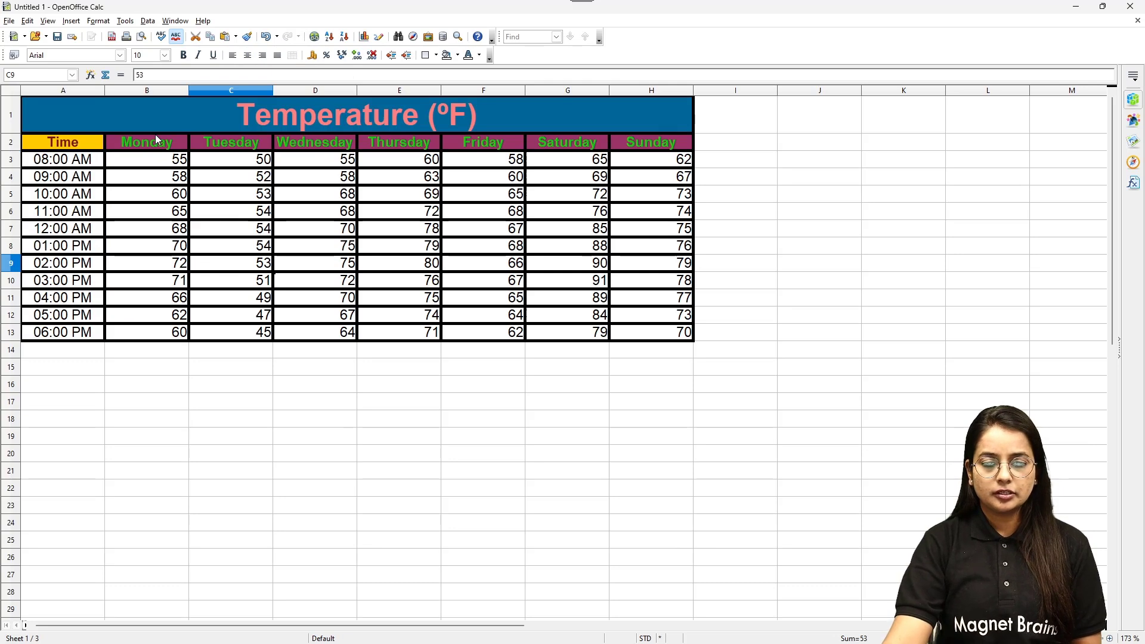
pyautogui.click(101, 159)
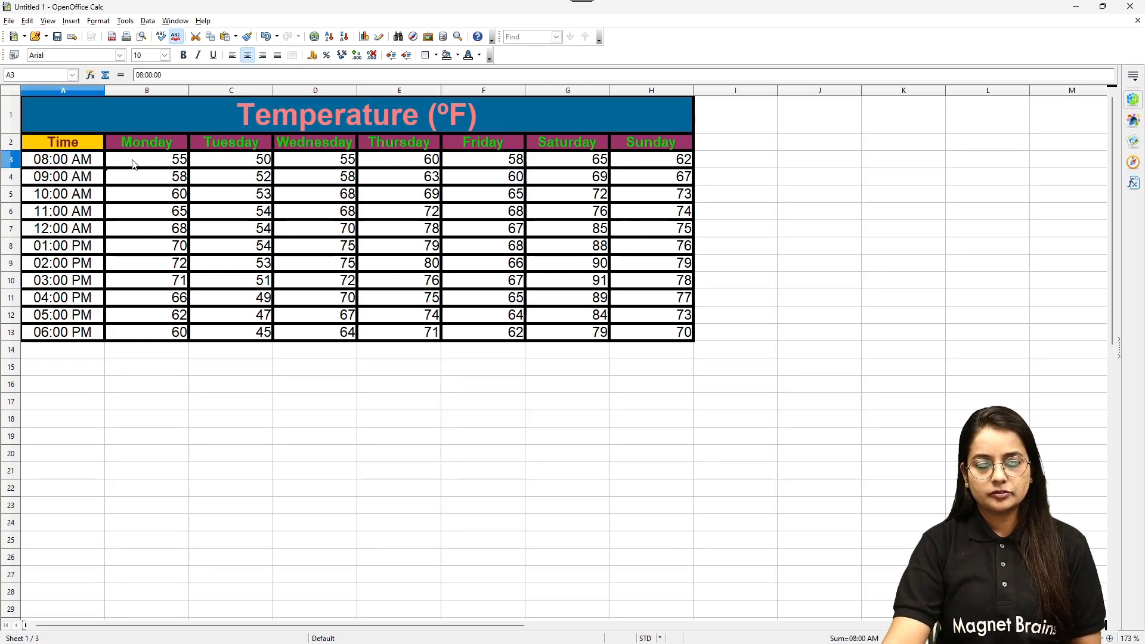
# Fill the temperature cells B3:H13 with a pink background
pyautogui.moveTo(133, 165); pyautogui.dragTo(670, 333)
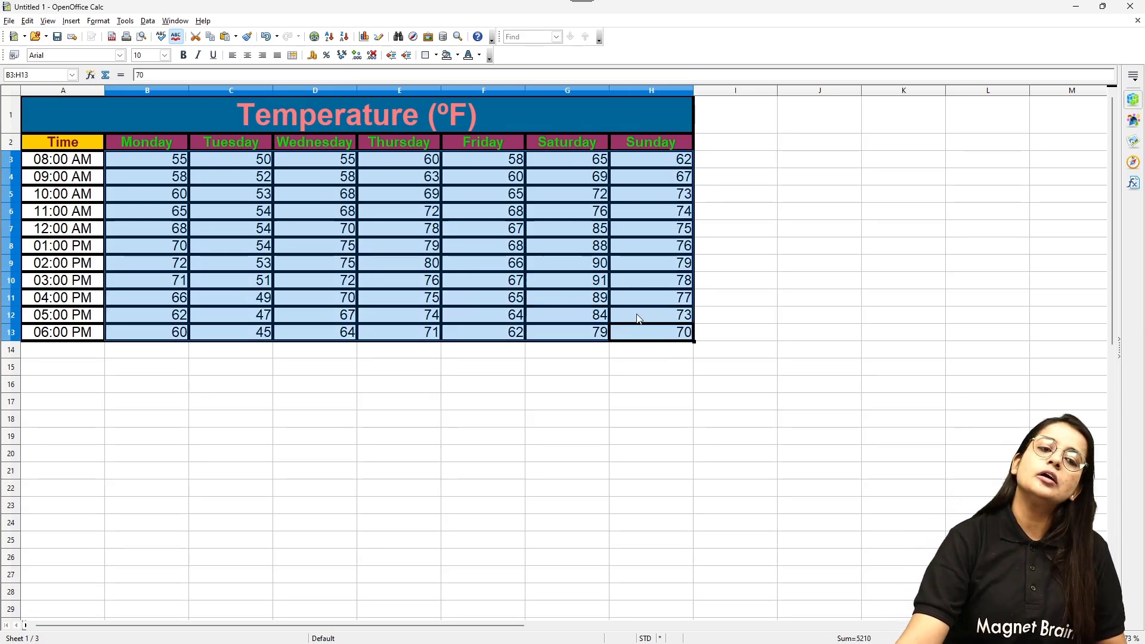
pyautogui.click(457, 55)
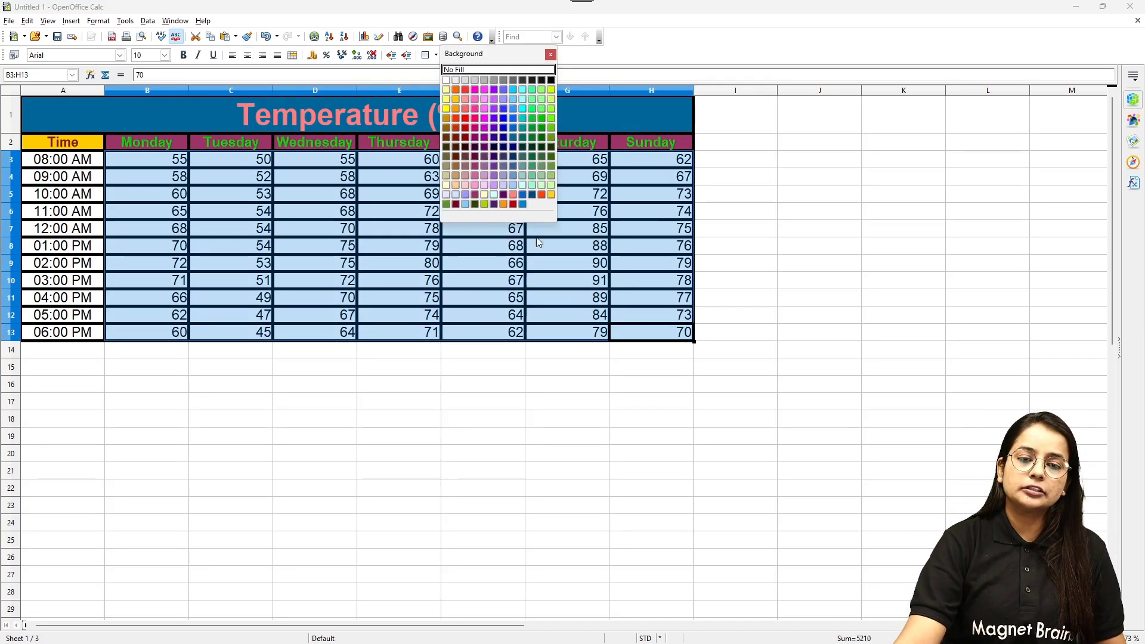
pyautogui.click(473, 187)
pyautogui.click(570, 192)
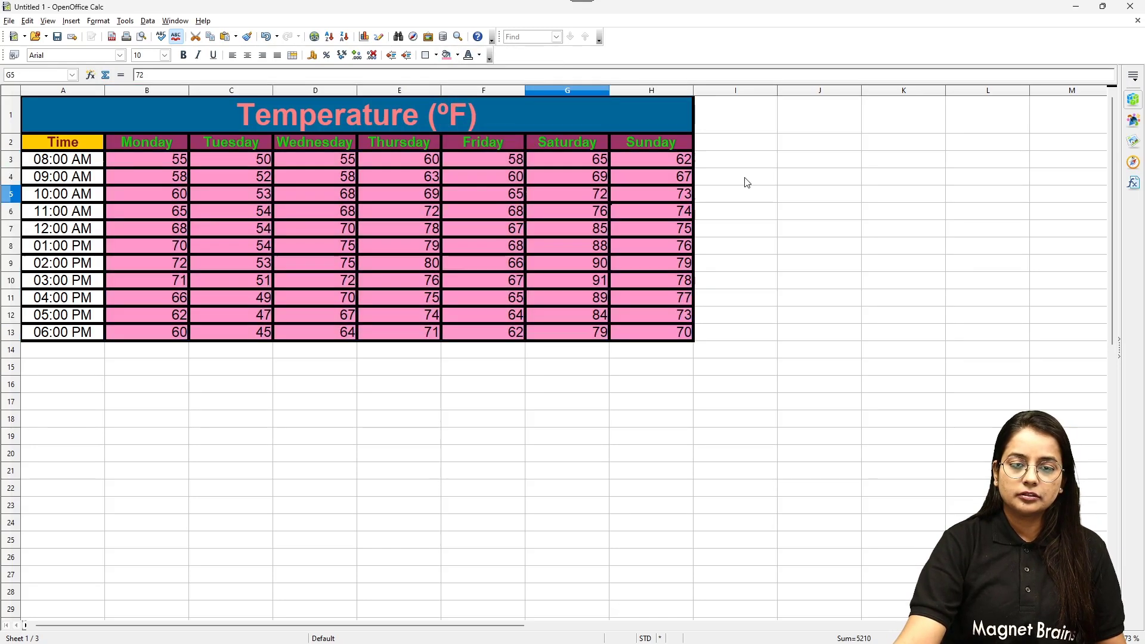
pyautogui.click(822, 175)
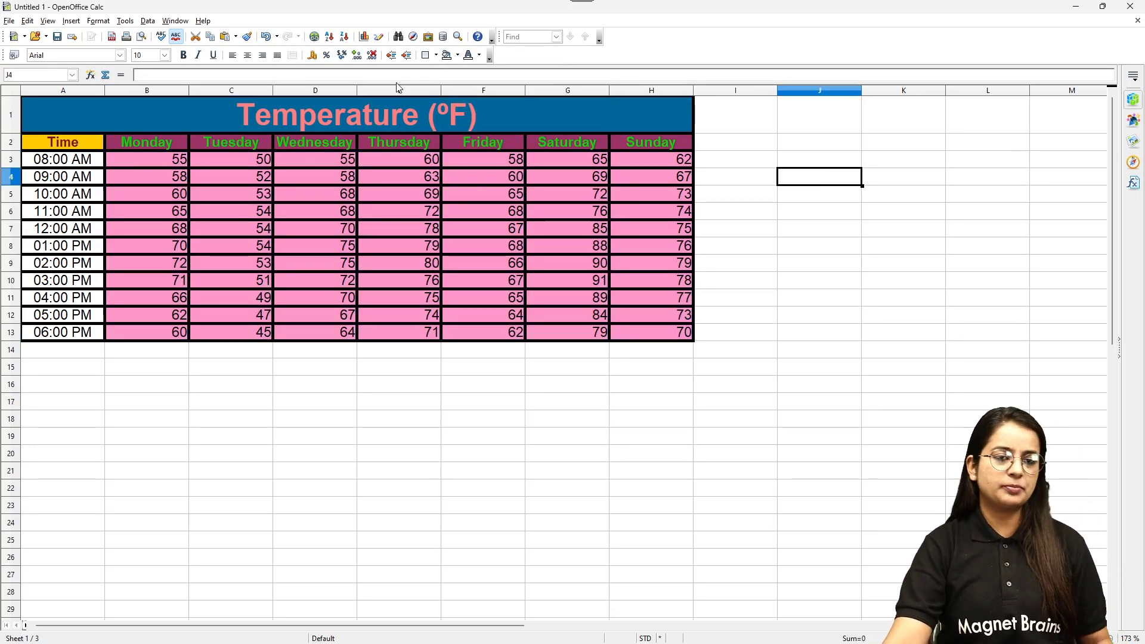
# Change the background of the temperature cells B3:H13 to light blue
pyautogui.moveTo(147, 160); pyautogui.dragTo(686, 316)
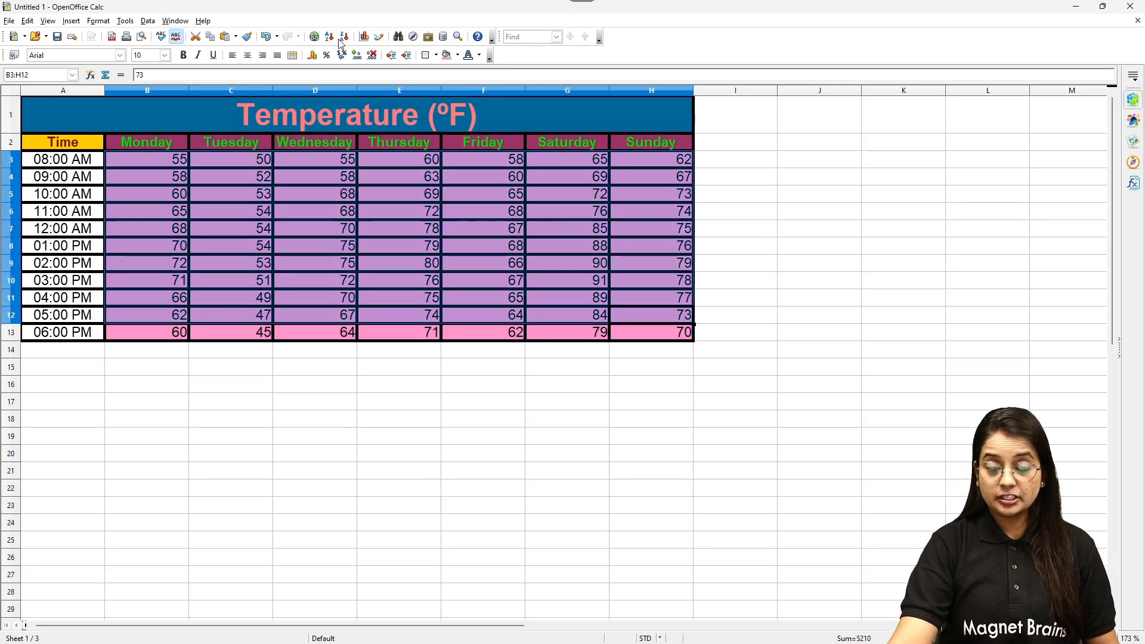
pyautogui.doubleClick(153, 158)
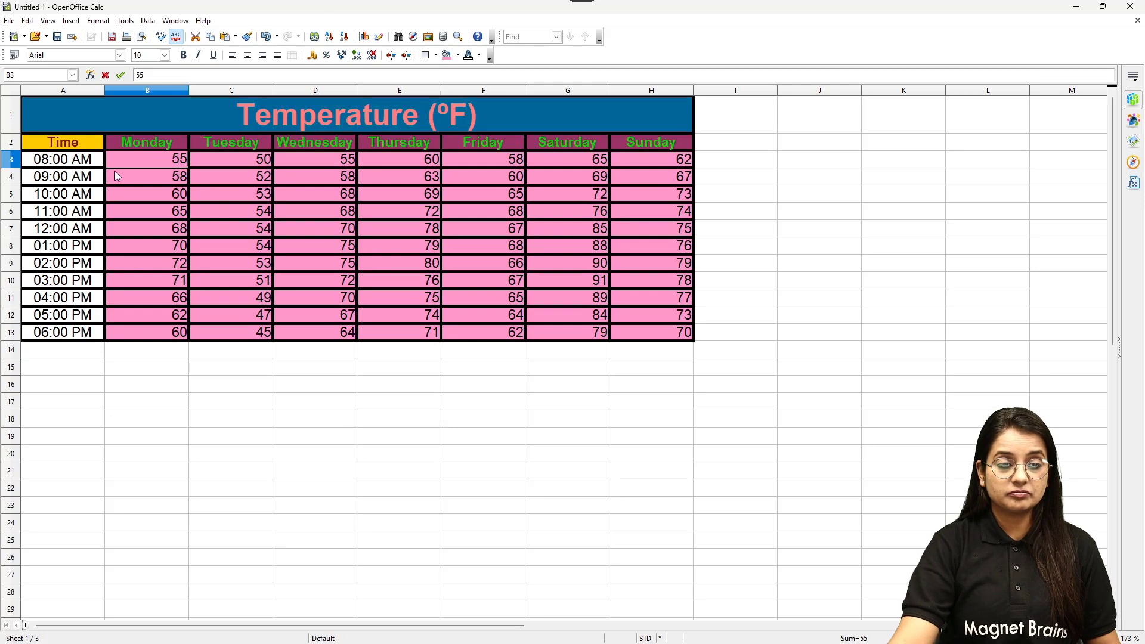
pyautogui.doubleClick(139, 158)
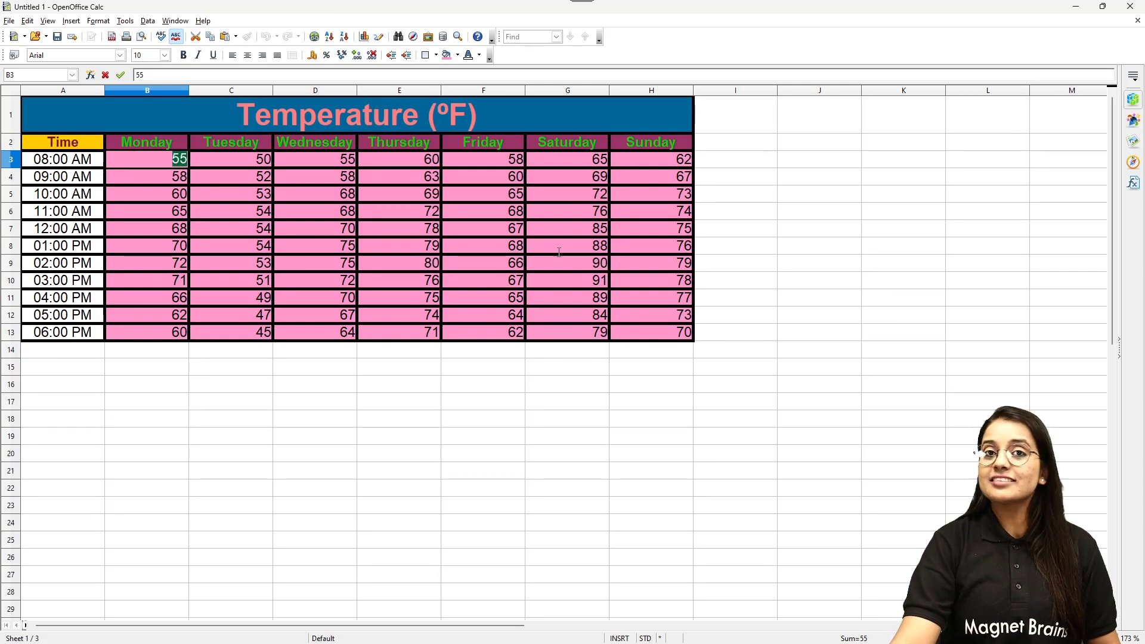
pyautogui.click(60, 216)
pyautogui.moveTo(149, 159); pyautogui.dragTo(687, 338)
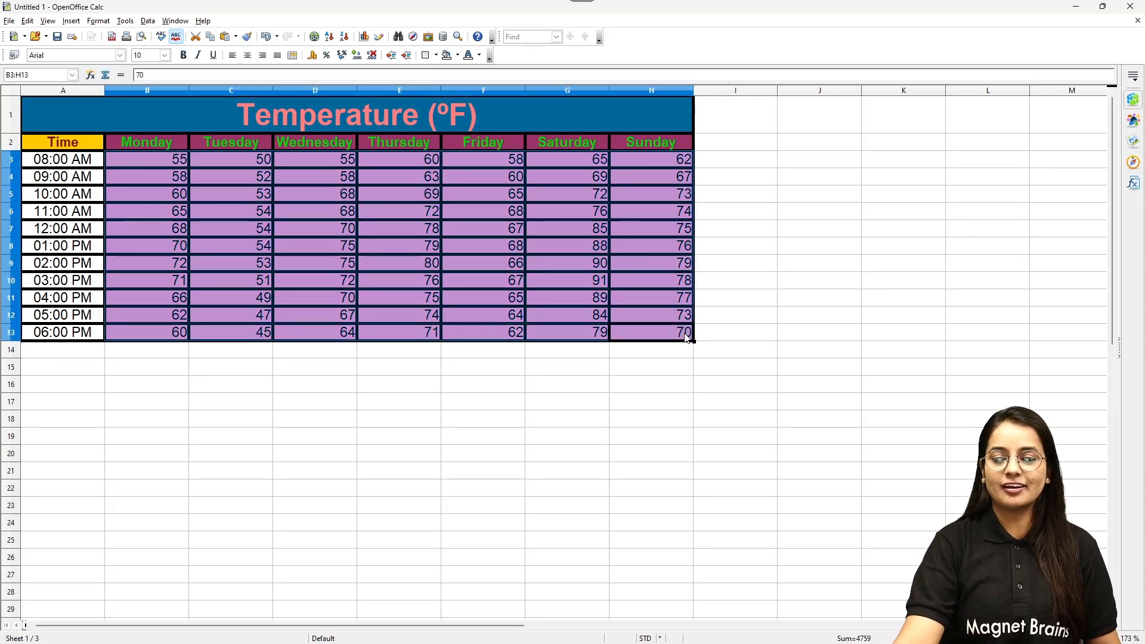
pyautogui.click(458, 56)
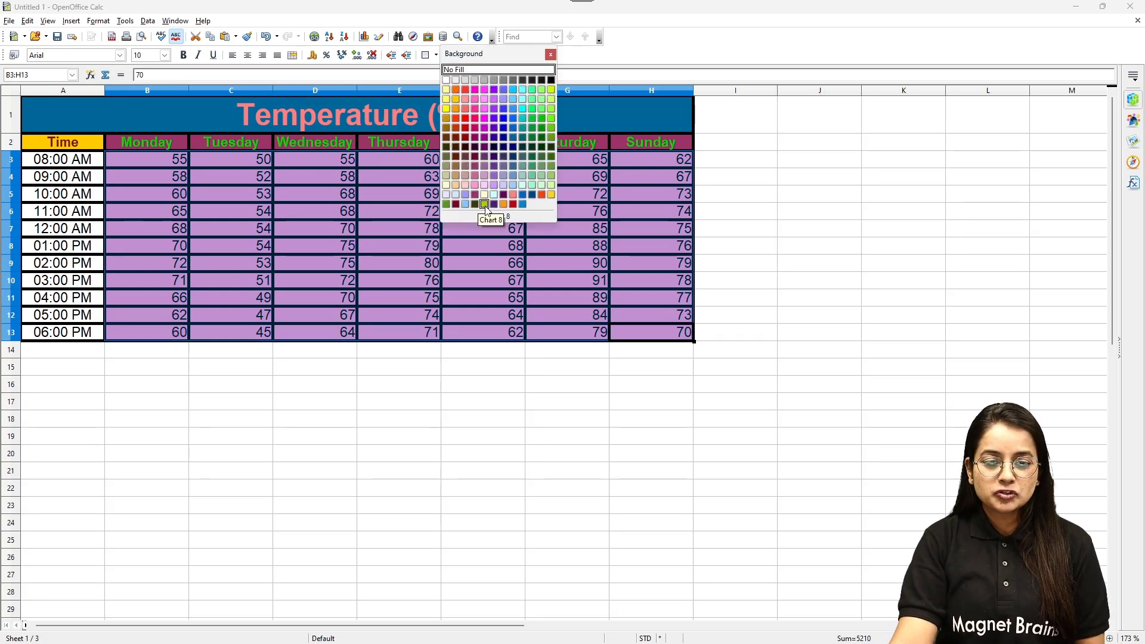
pyautogui.click(467, 205)
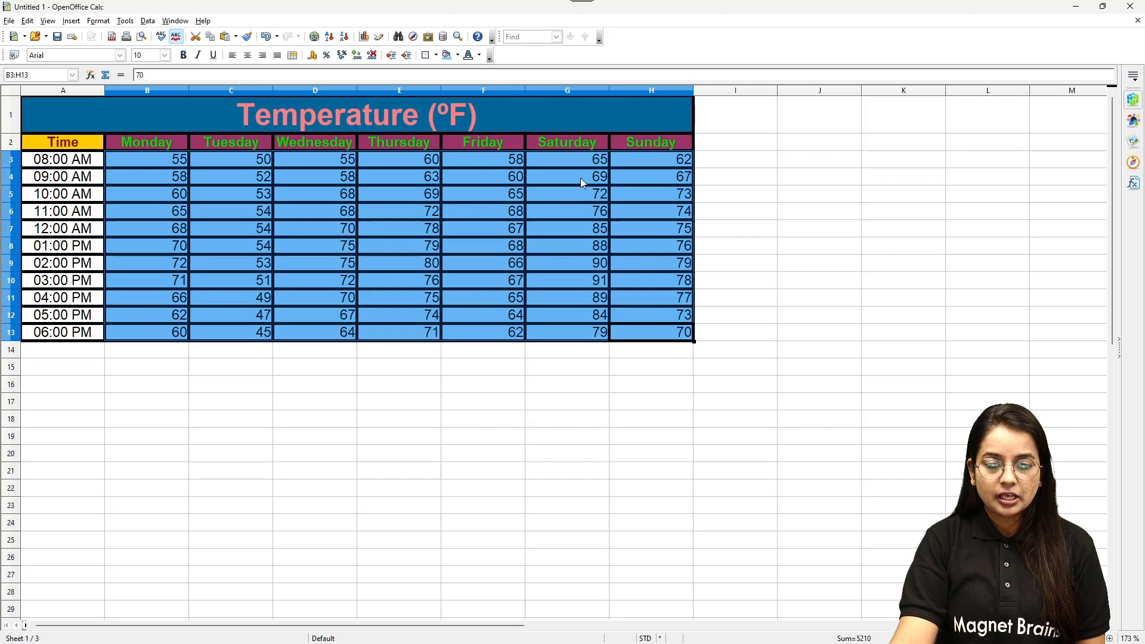
pyautogui.click(759, 165)
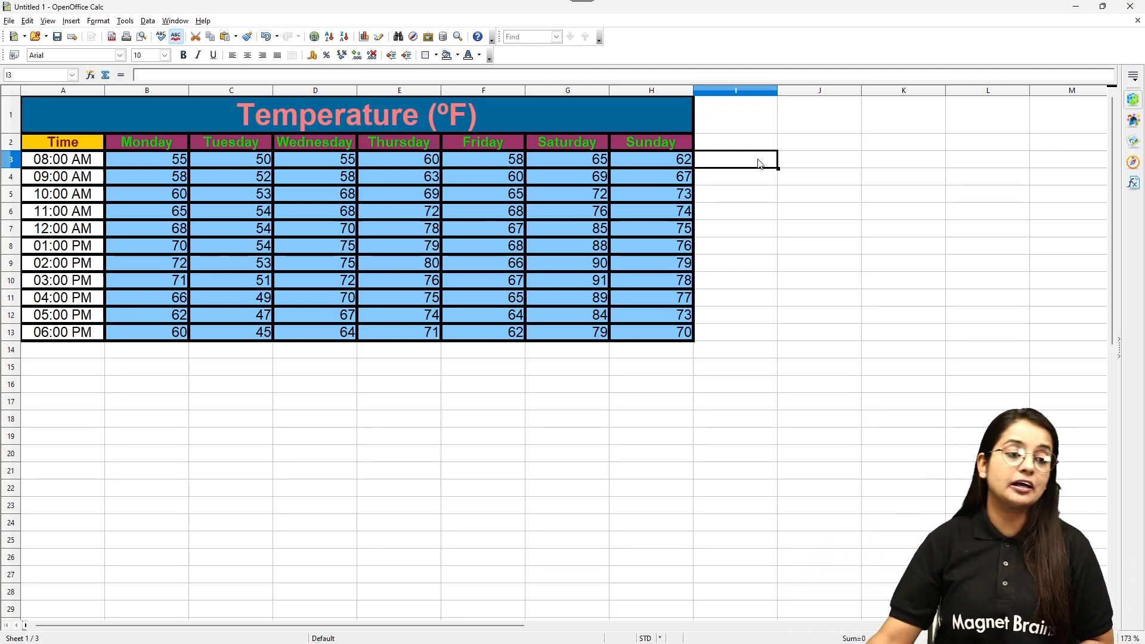
# Make the time values in A3:A13 bold and set their font color to red
pyautogui.moveTo(96, 160); pyautogui.dragTo(83, 332)
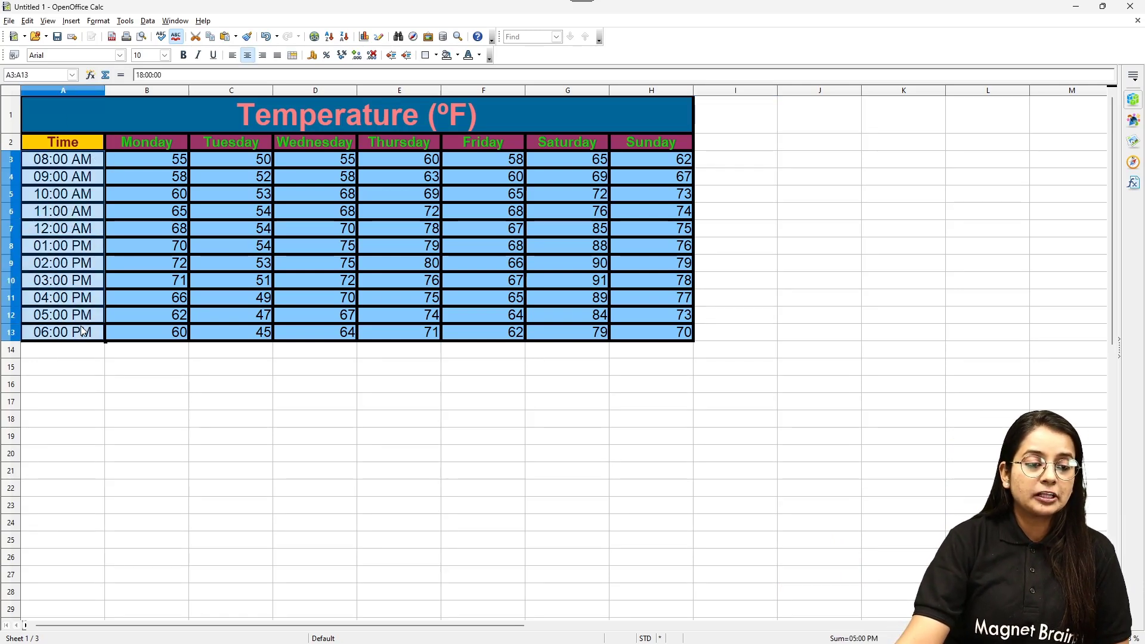
pyautogui.click(183, 55)
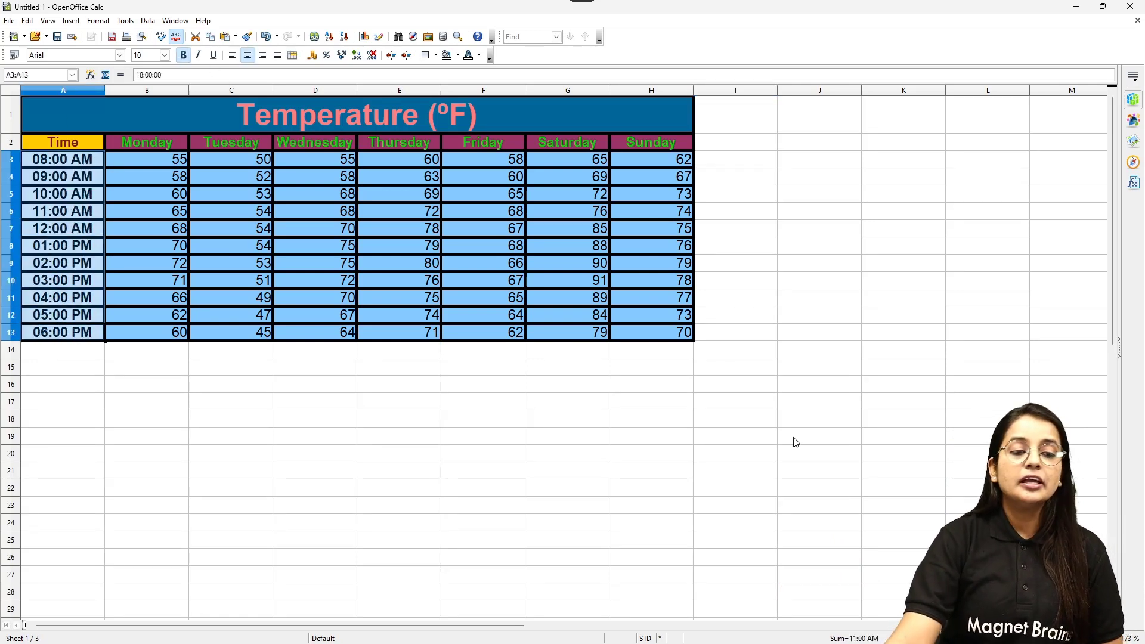
pyautogui.click(480, 55)
pyautogui.click(490, 94)
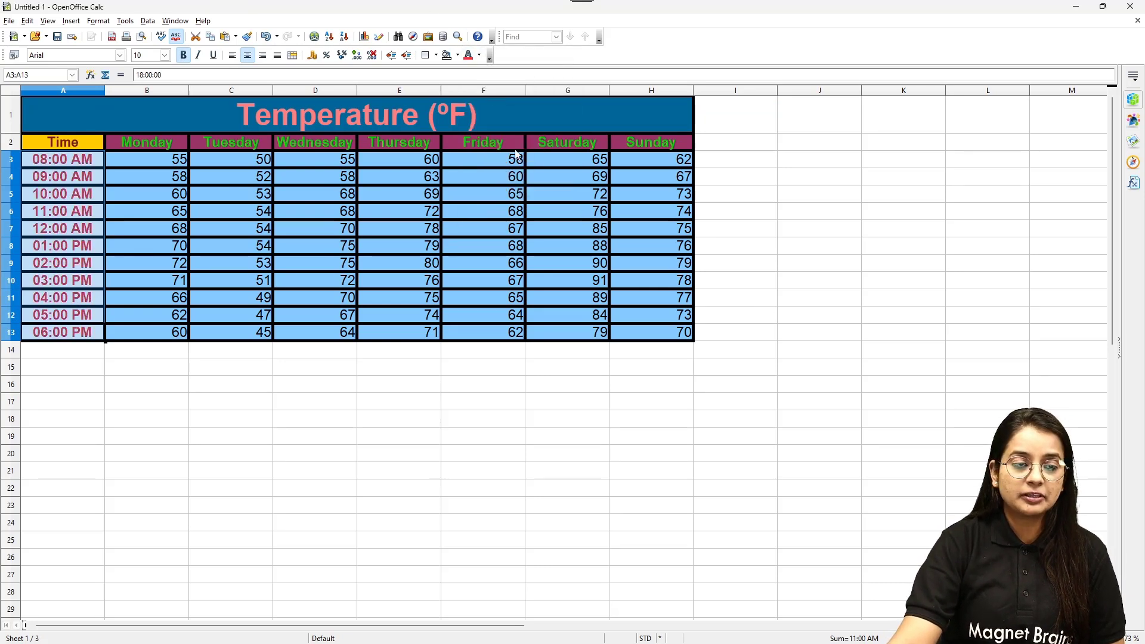
pyautogui.click(876, 261)
pyautogui.click(355, 212)
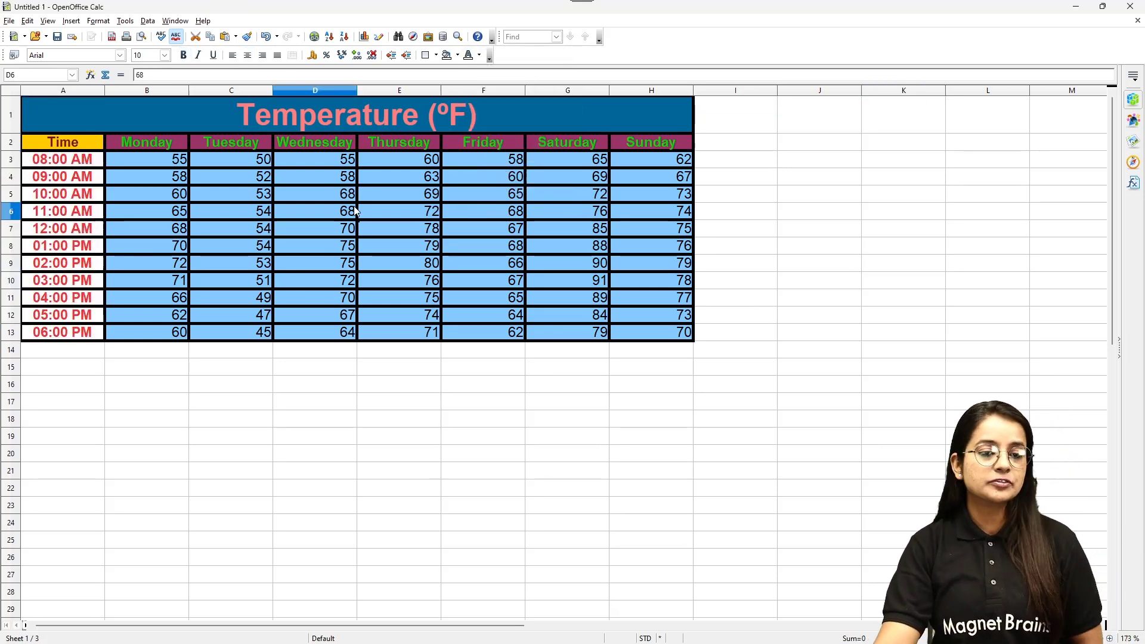
# Try red, plum and turquoise font colors on the temperature values in B3:H11 and settle on brown
pyautogui.moveTo(154, 156); pyautogui.dragTo(662, 299)
pyautogui.click(480, 56)
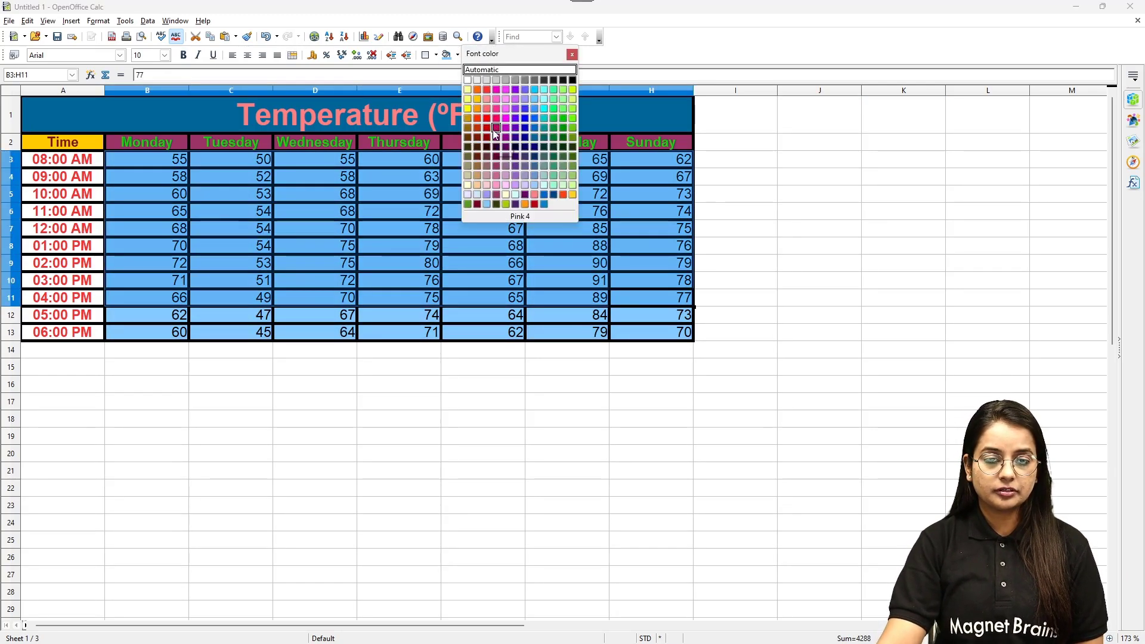
pyautogui.click(478, 119)
pyautogui.click(479, 55)
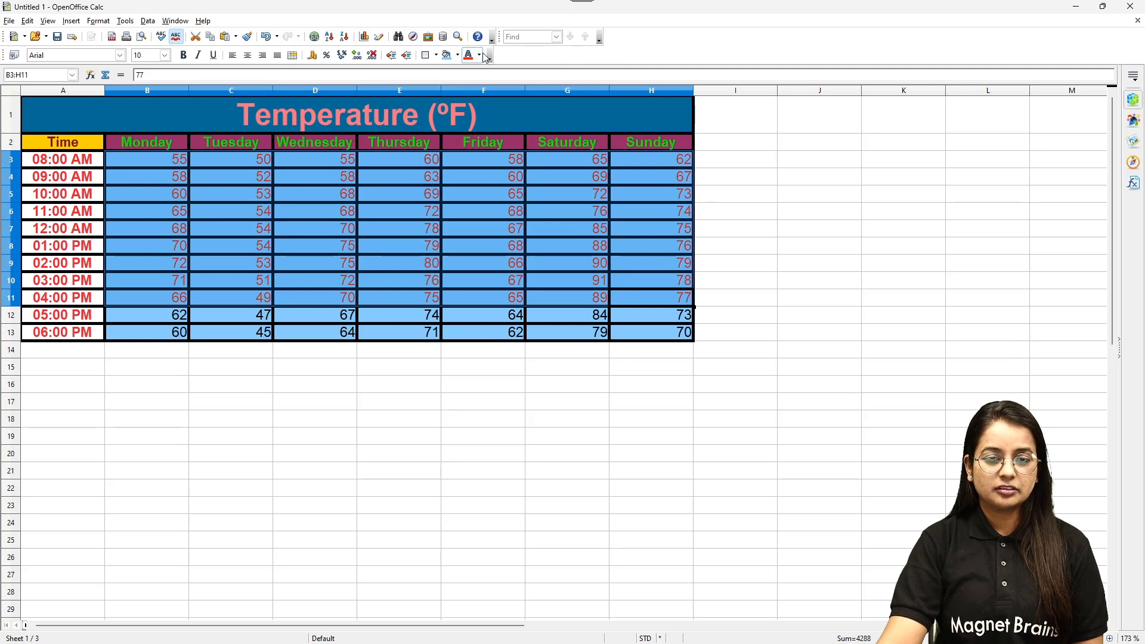
pyautogui.click(494, 202)
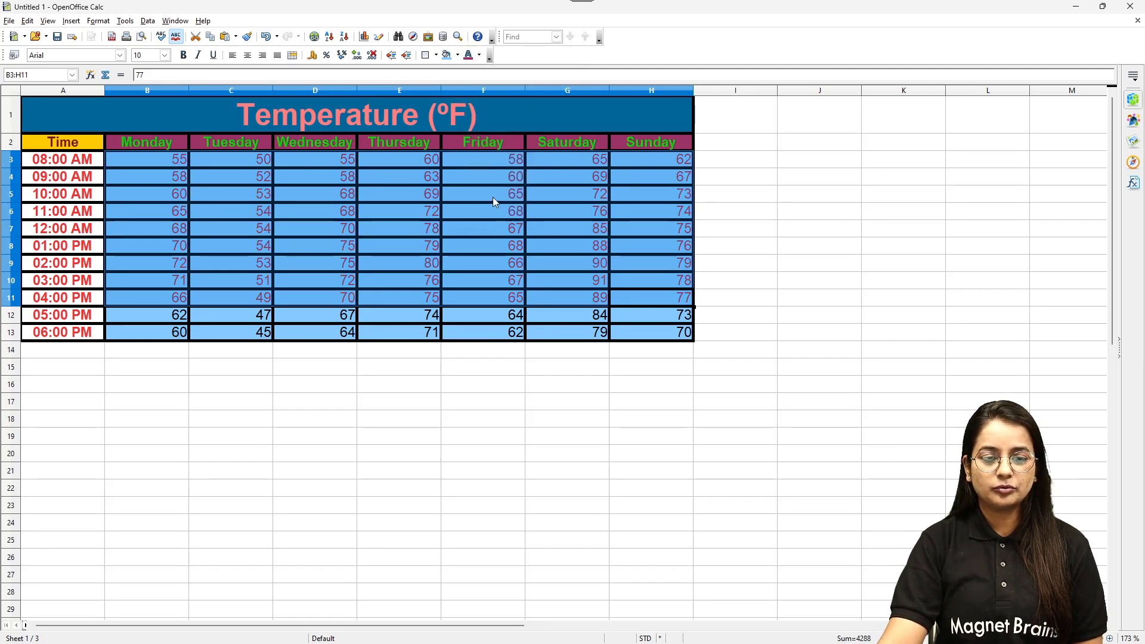
pyautogui.click(479, 55)
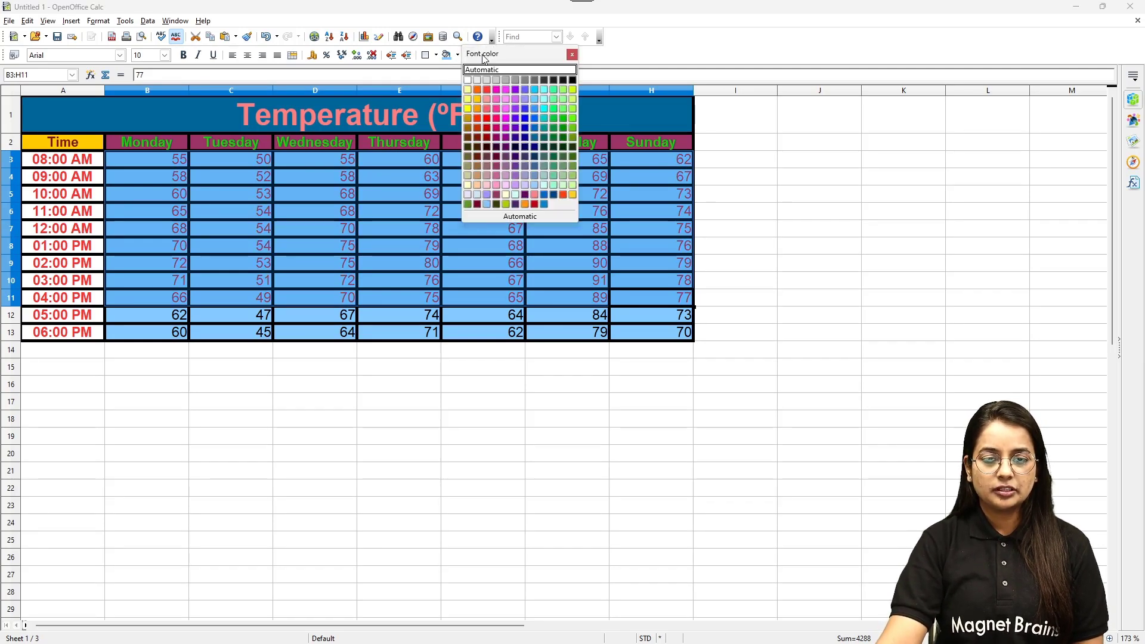
pyautogui.click(540, 103)
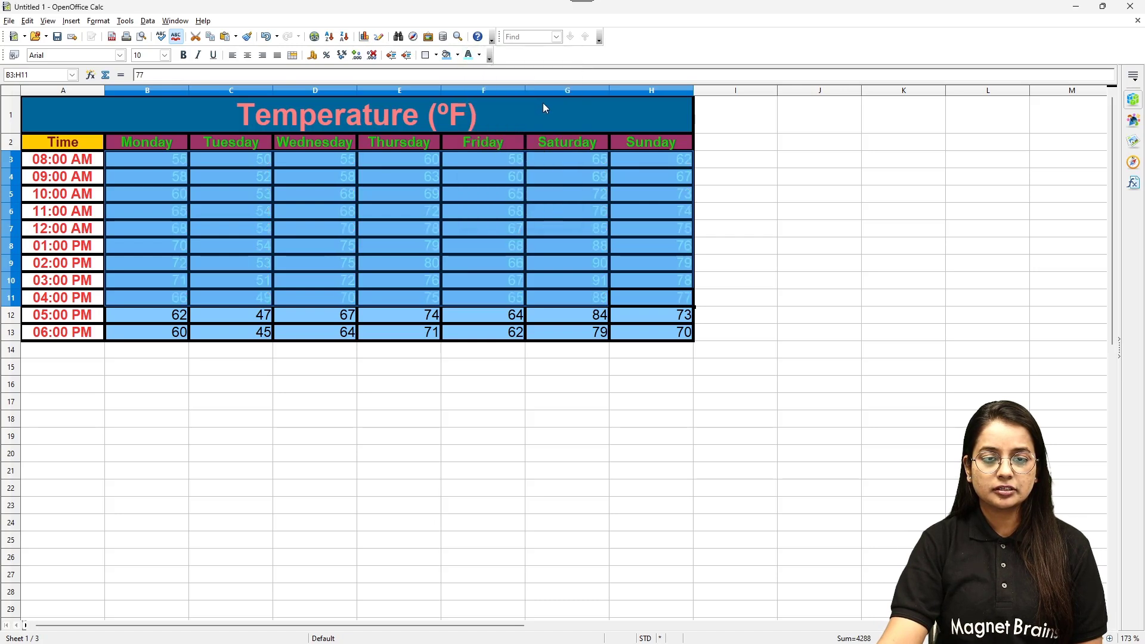
pyautogui.click(479, 55)
pyautogui.click(484, 168)
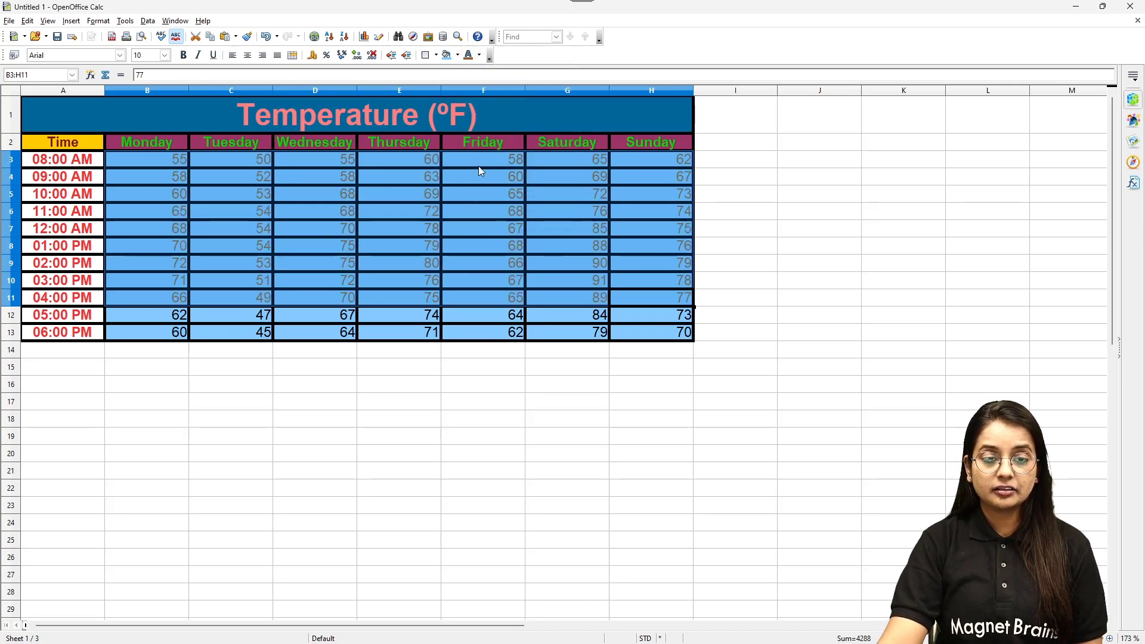
# Make the temperature values in B3:H11 bold
pyautogui.click(183, 55)
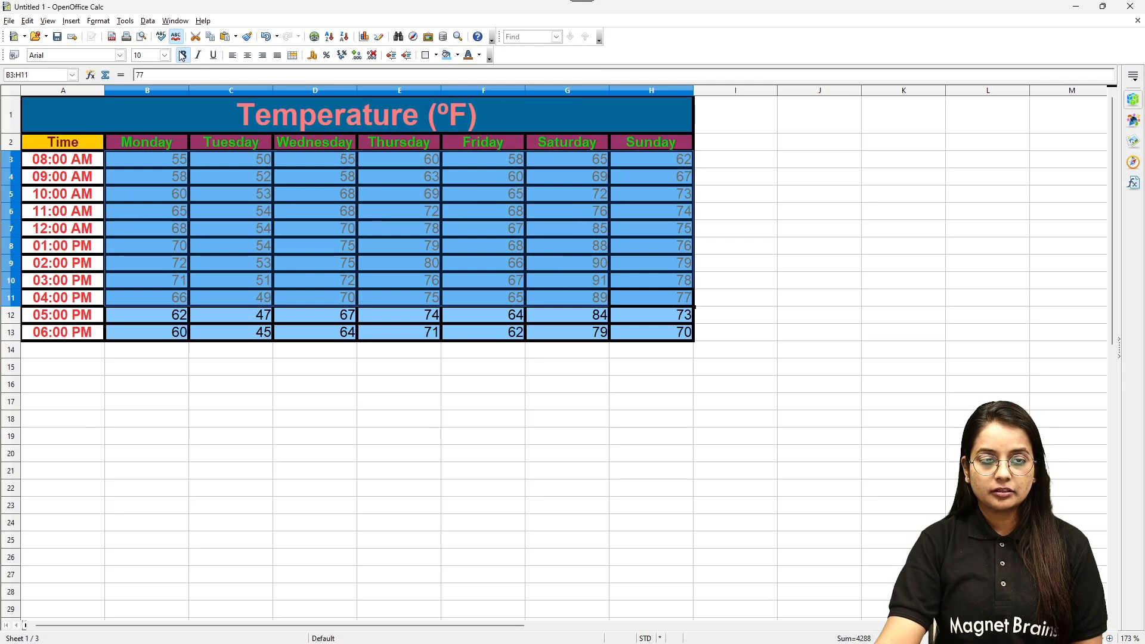
pyautogui.click(540, 273)
pyautogui.click(944, 281)
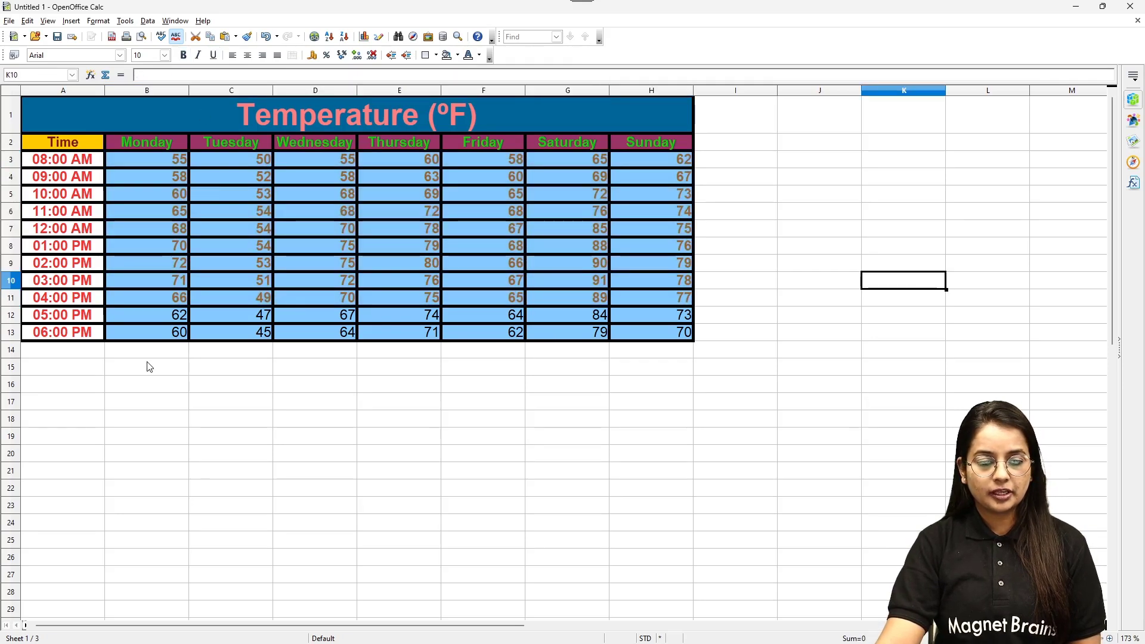
# Copy the formatting of cell G9 onto the temperature values in B12:H13 with the Format Paintbrush
pyautogui.moveTo(149, 307); pyautogui.dragTo(650, 331)
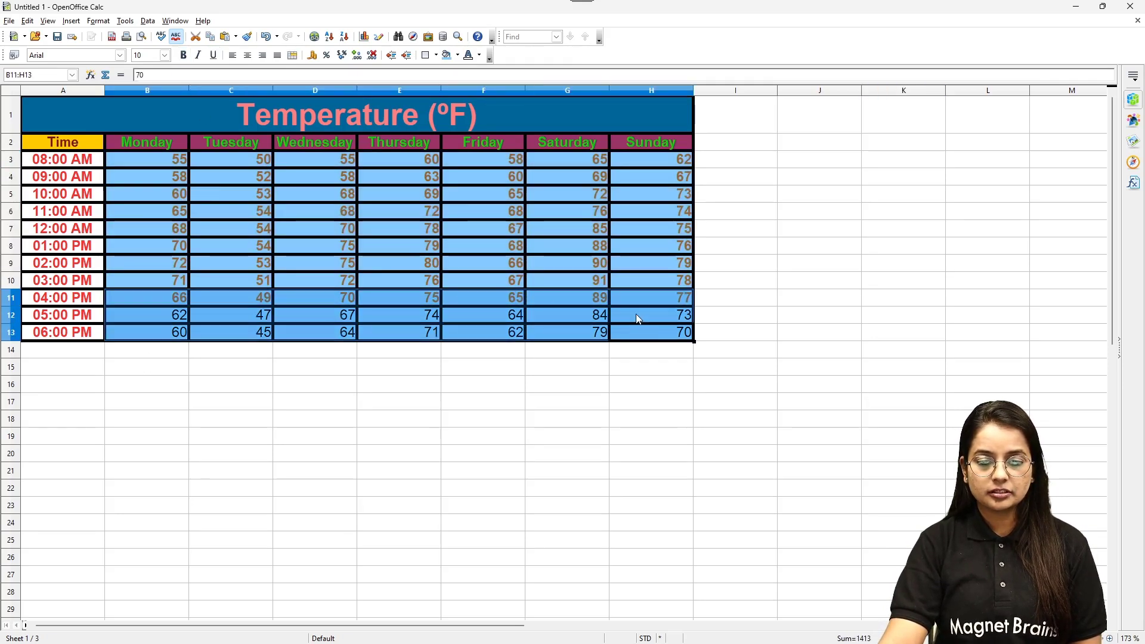
pyautogui.click(572, 266)
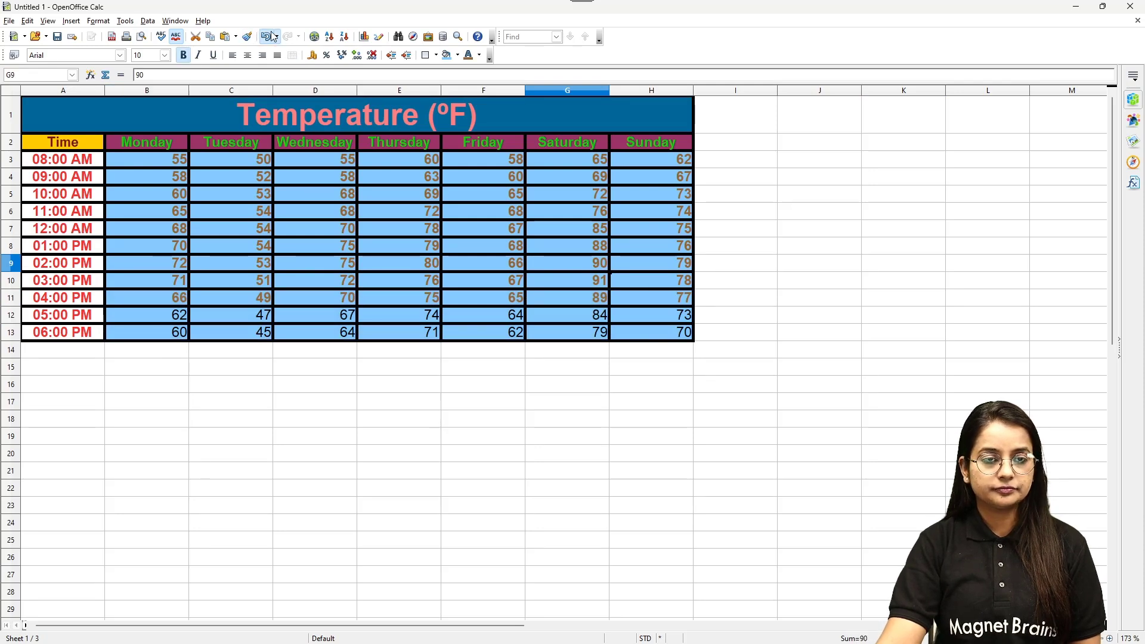
pyautogui.click(248, 37)
pyautogui.moveTo(128, 316); pyautogui.dragTo(665, 322)
pyautogui.click(891, 229)
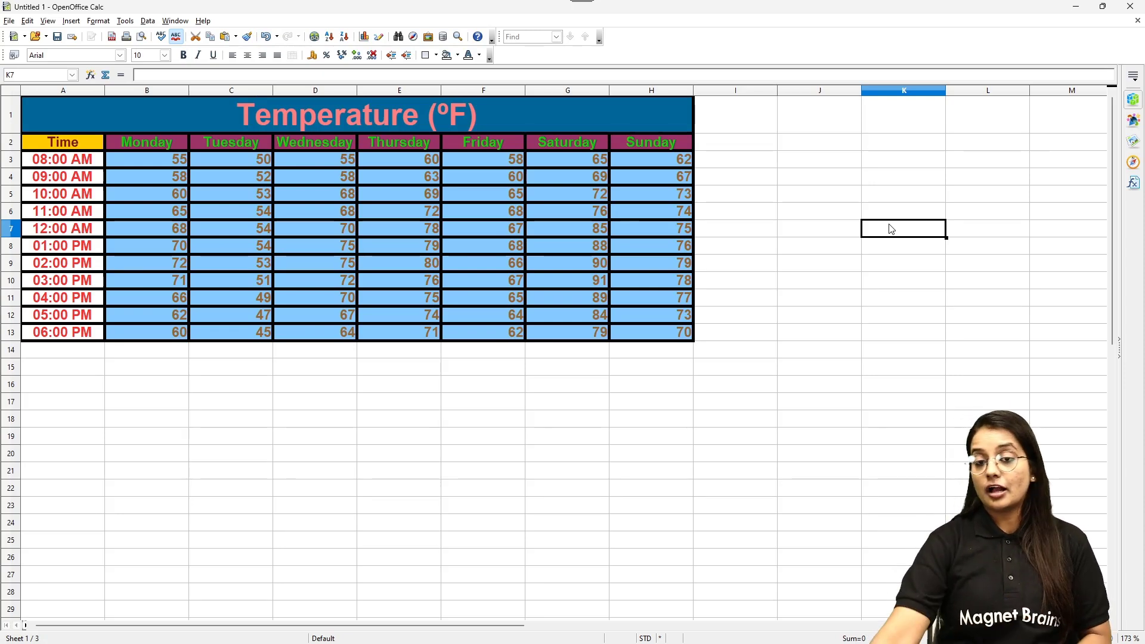
# Underline the merged Temperature (ºF) title and make row 1 slightly taller
pyautogui.click(212, 109)
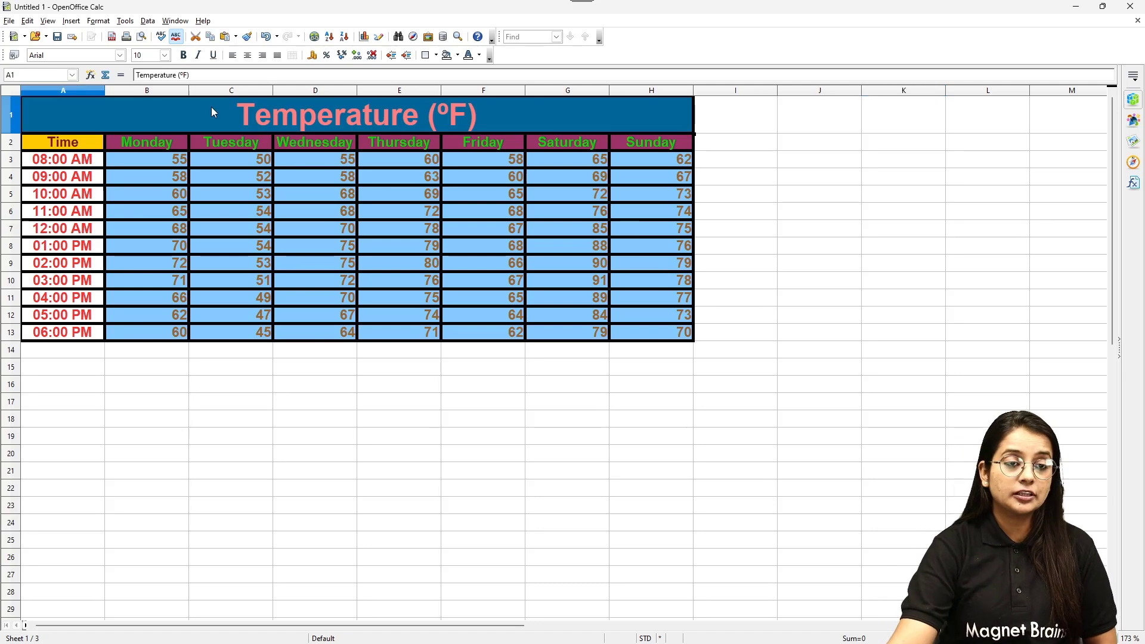
pyautogui.click(214, 57)
pyautogui.click(952, 198)
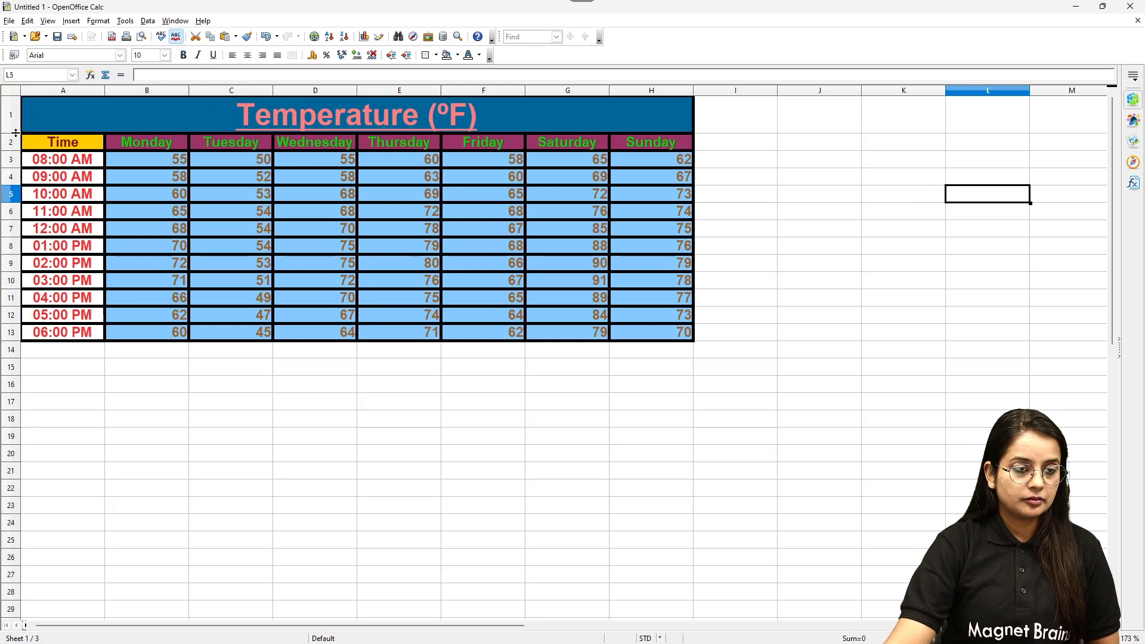
pyautogui.moveTo(15, 132); pyautogui.dragTo(15, 136)
# Set the vertical alignment of the merged Temperature (ºF) title to Top
pyautogui.click(295, 109)
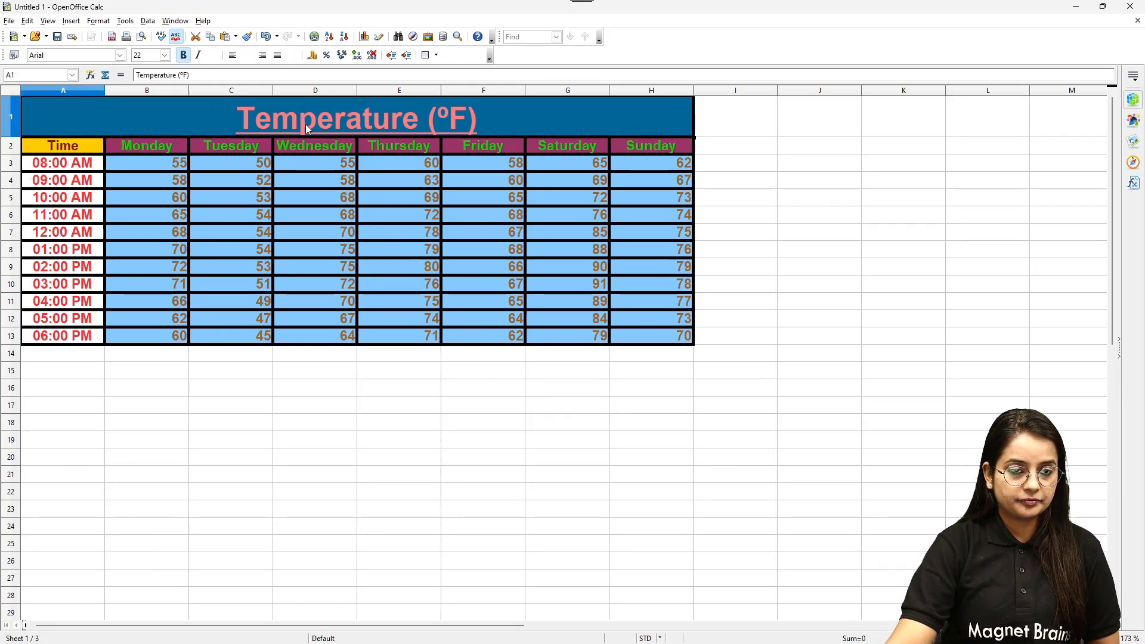
pyautogui.click(96, 22)
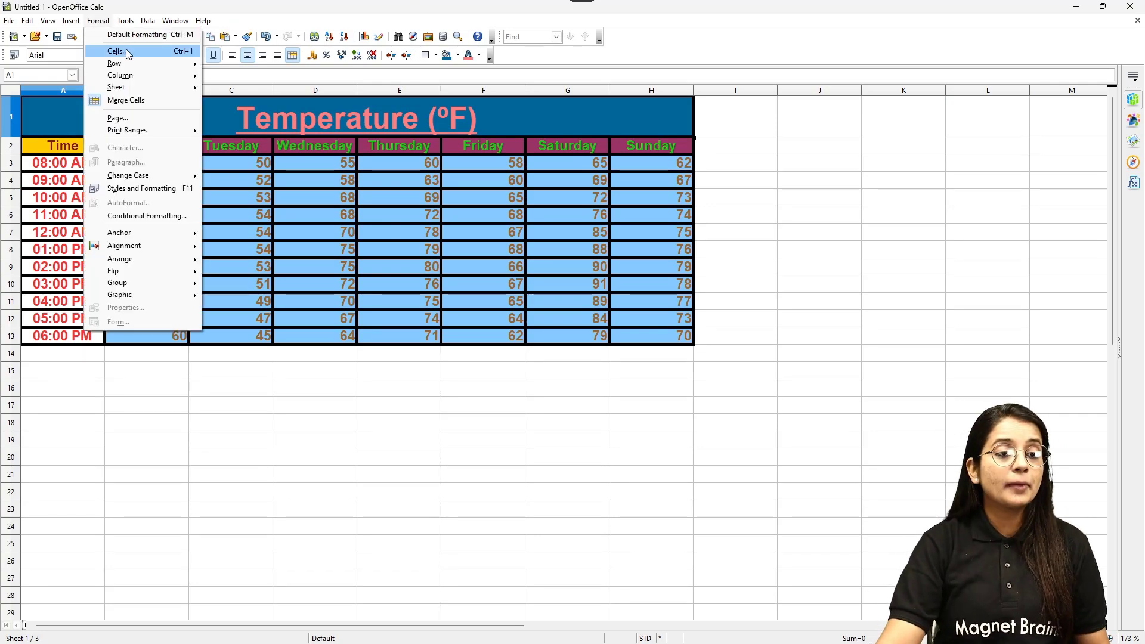
pyautogui.click(127, 52)
pyautogui.click(504, 247)
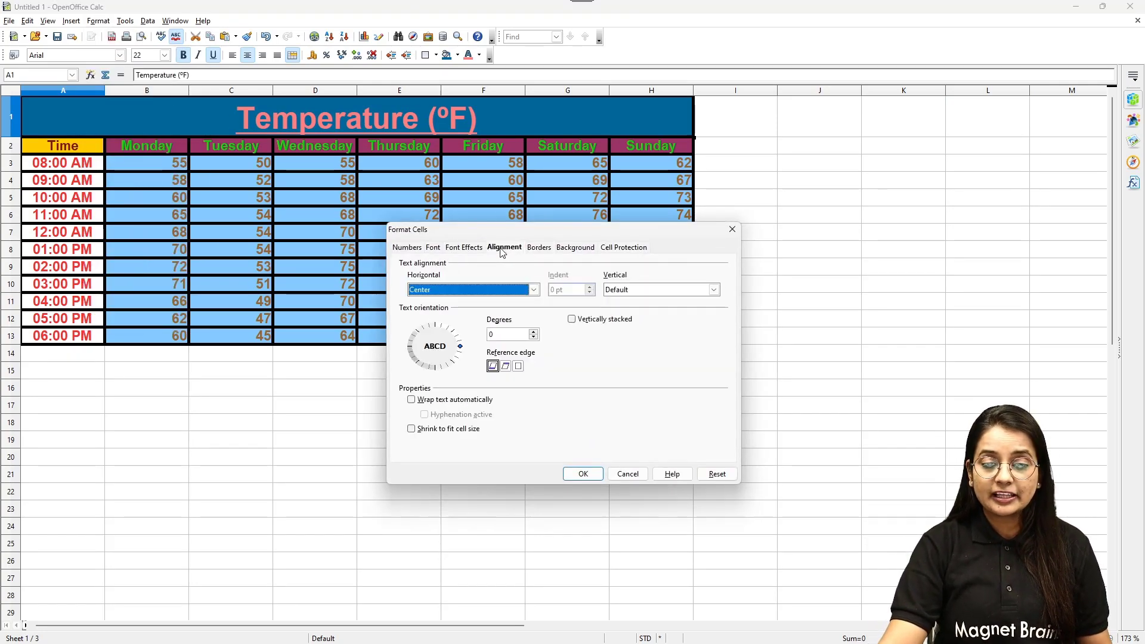
pyautogui.click(714, 290)
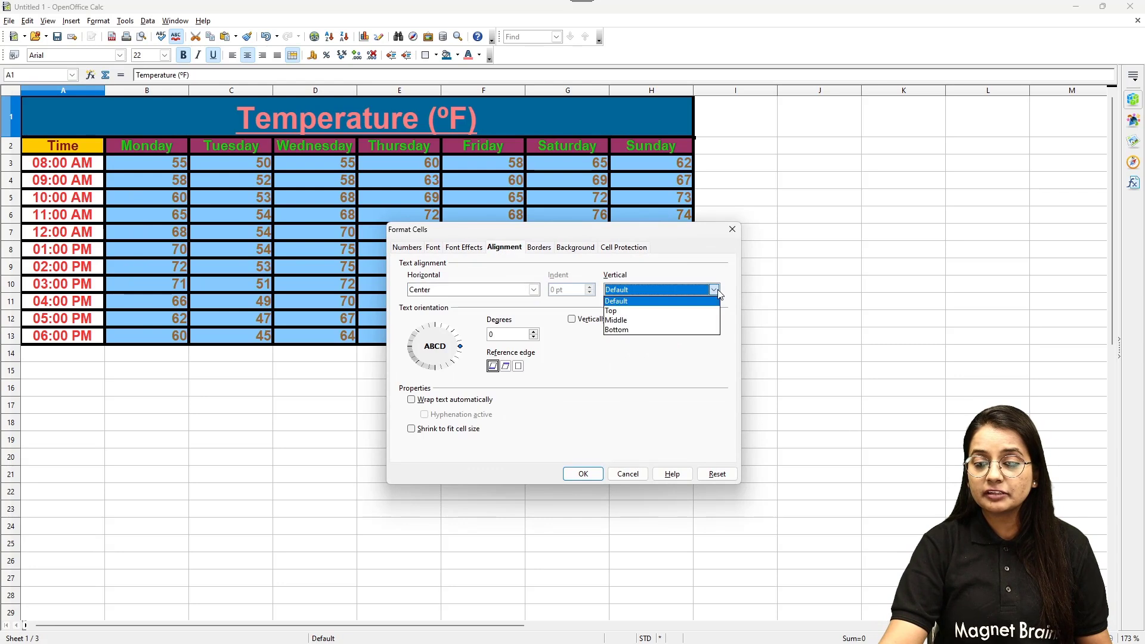
pyautogui.click(612, 311)
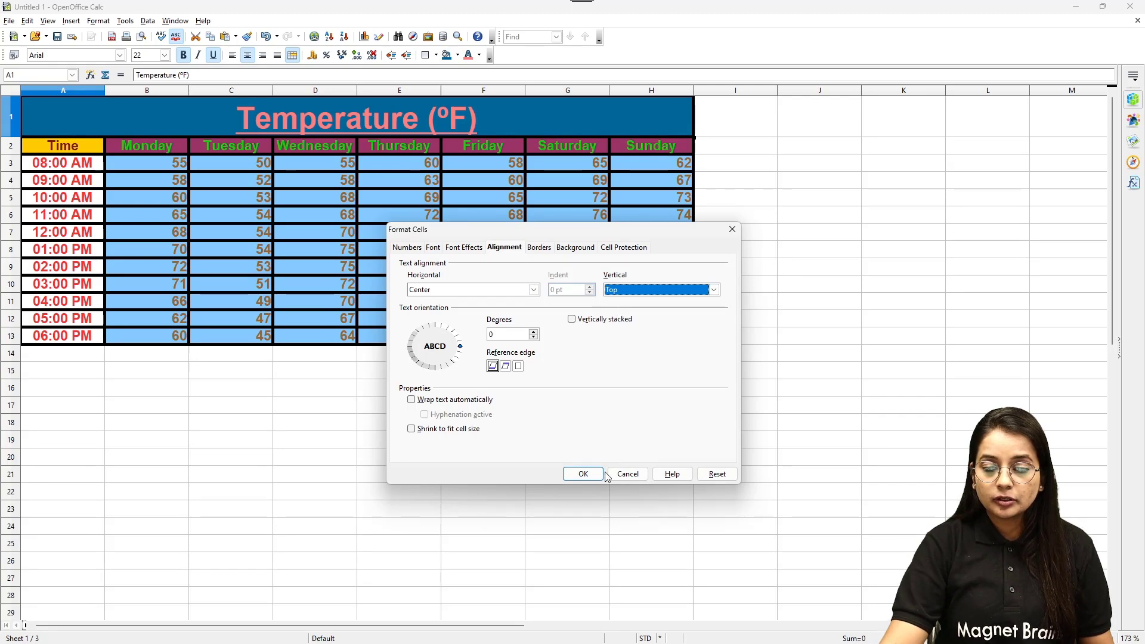
pyautogui.click(585, 474)
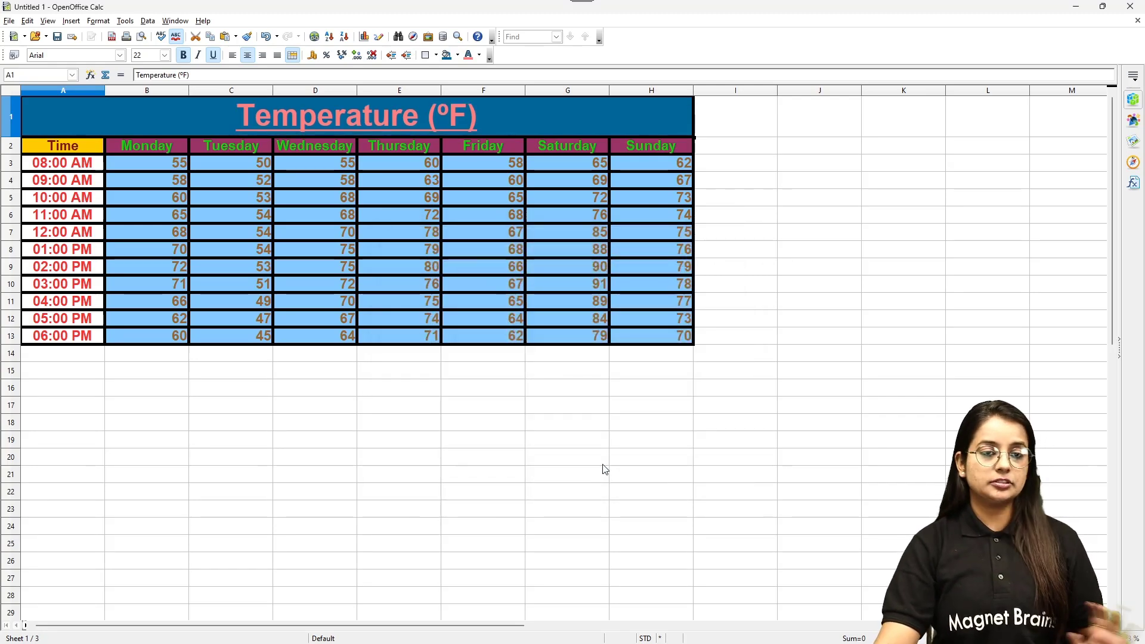
pyautogui.click(1033, 225)
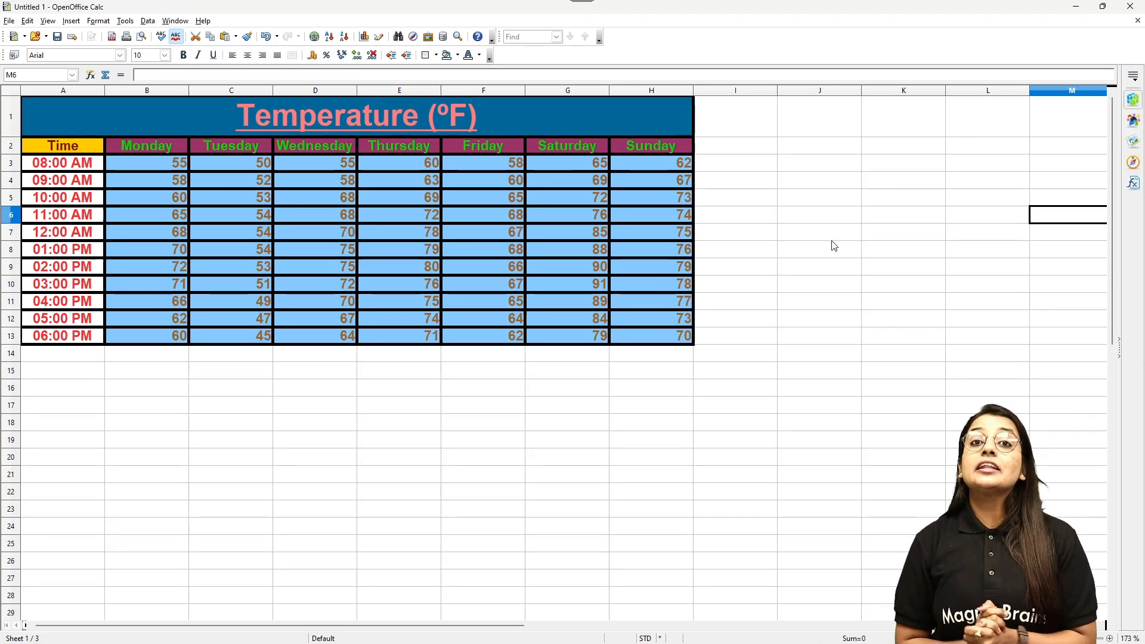
# Switch to the slide to review the Question 2 line chart task and return to the spreadsheet
pyautogui.hotkey('alt', 'Tab')
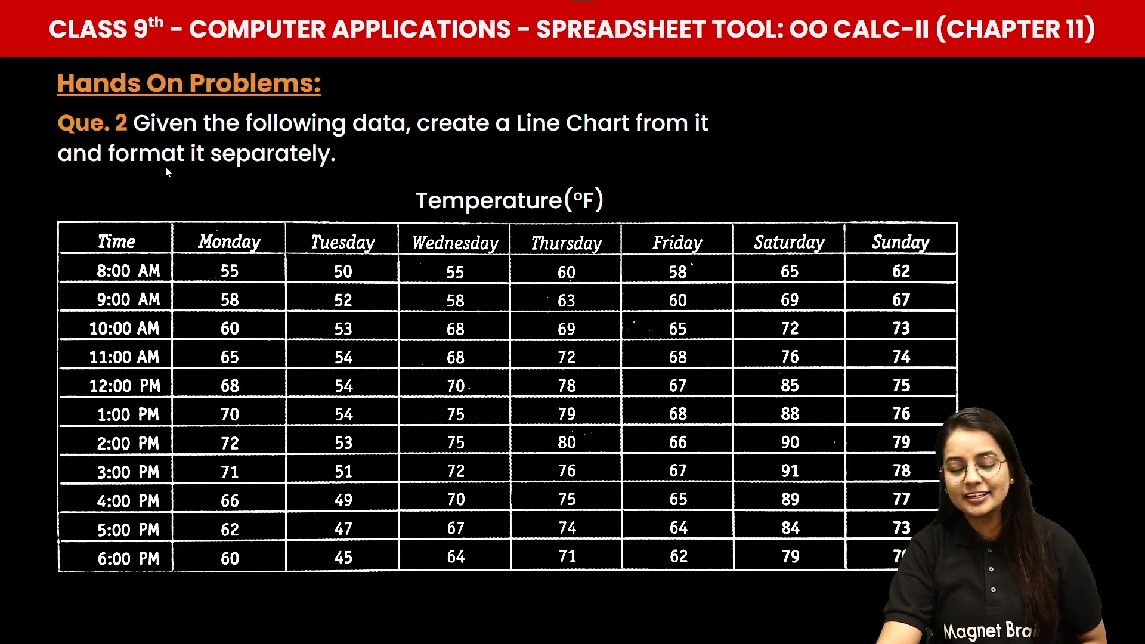
pyautogui.hotkey('alt', 'Tab')
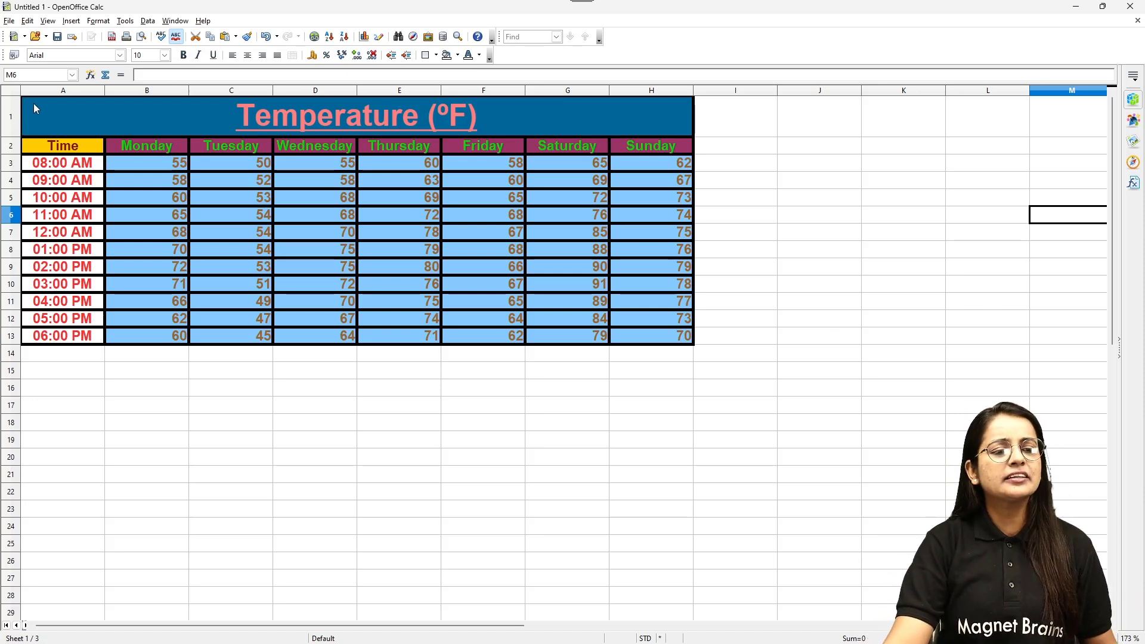
# Name the whole temperature table range A1:H13 as Temp_Weekly_Data
pyautogui.moveTo(34, 102); pyautogui.dragTo(666, 337)
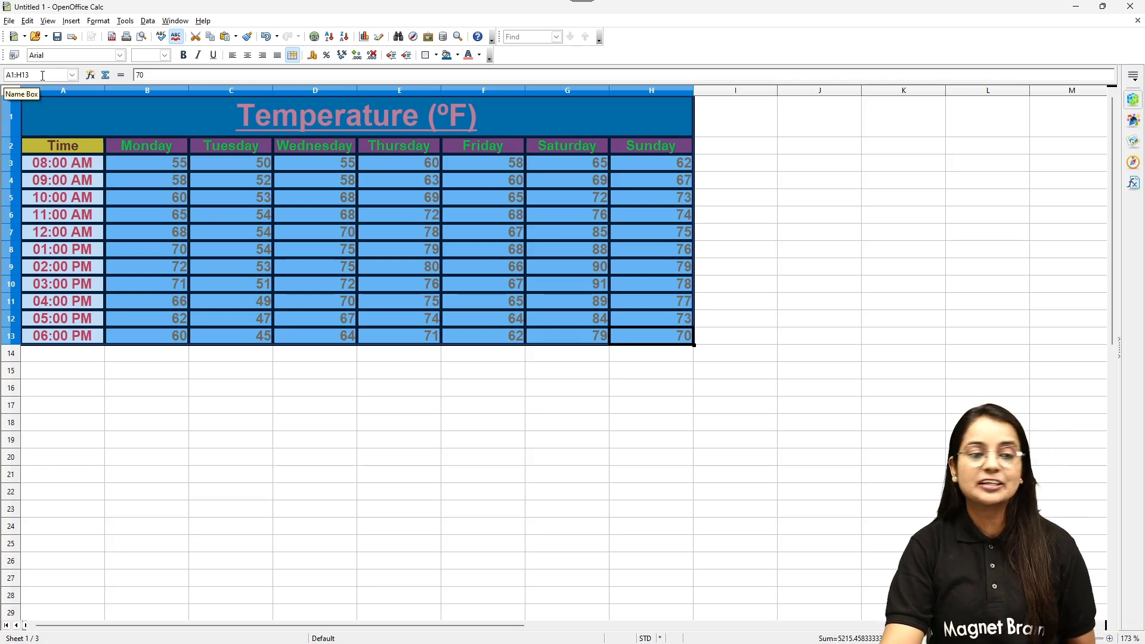
pyautogui.moveTo(41, 75); pyautogui.dragTo(4, 75)
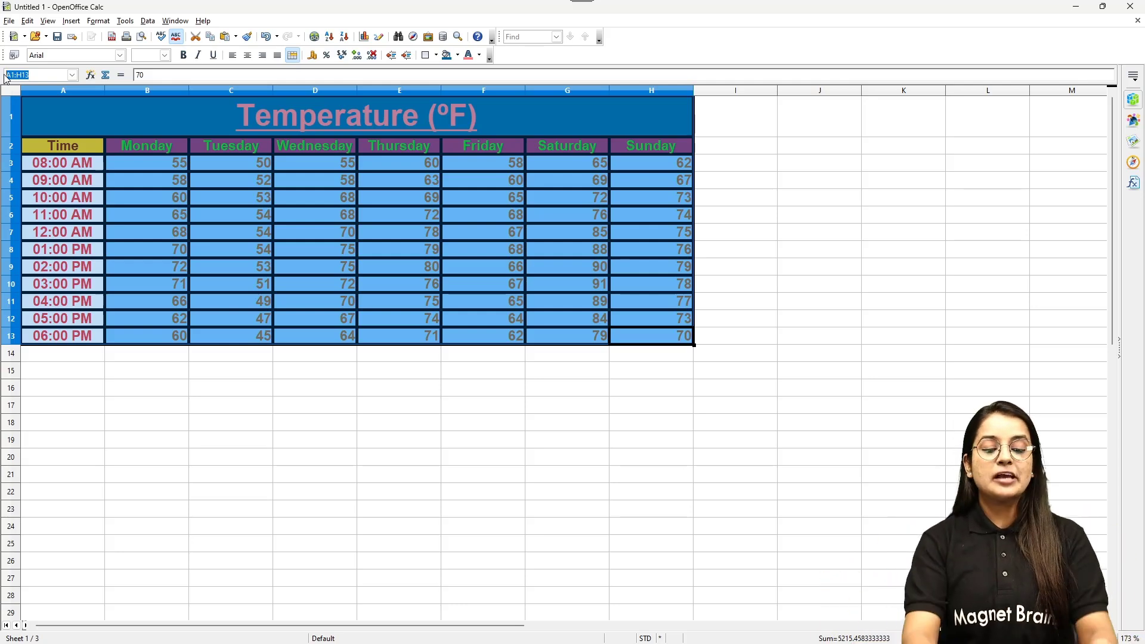
pyautogui.press('BackSpace')
pyautogui.write('PERATURE')
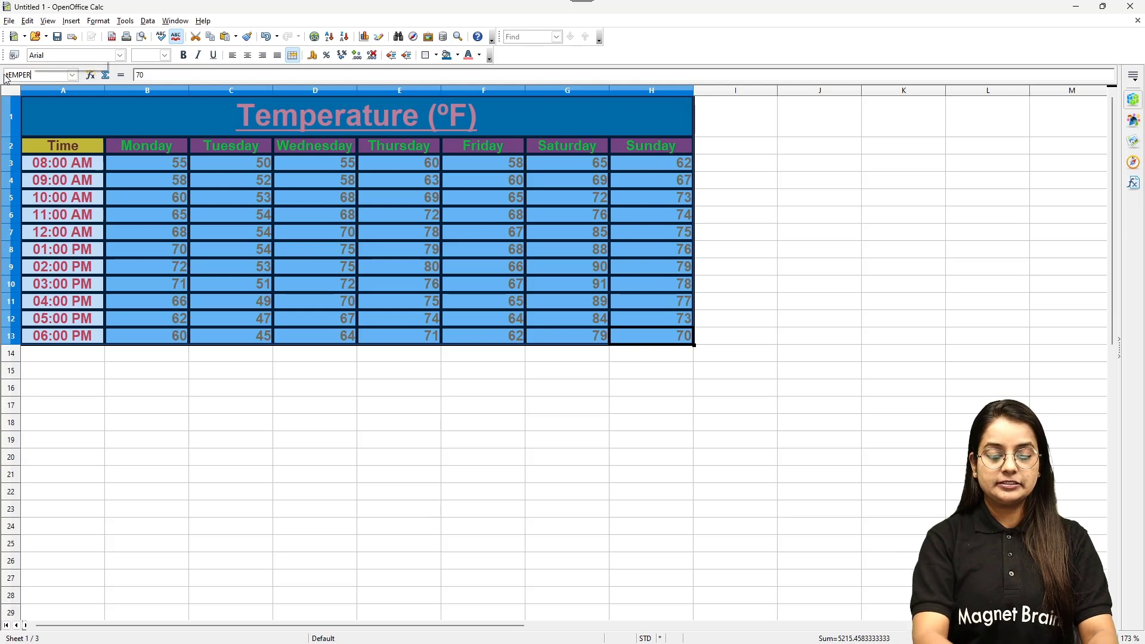
pyautogui.press('BackSpace')
pyautogui.press('BackSpace')
pyautogui.press('BackSpace')
pyautogui.press('BackSpace')
pyautogui.press('BackSpace')
pyautogui.press('BackSpace')
pyautogui.press('BackSpace')
pyautogui.press('BackSpace')
pyautogui.press('BackSpace')
pyautogui.press('BackSpace')
pyautogui.press('BackSpace')
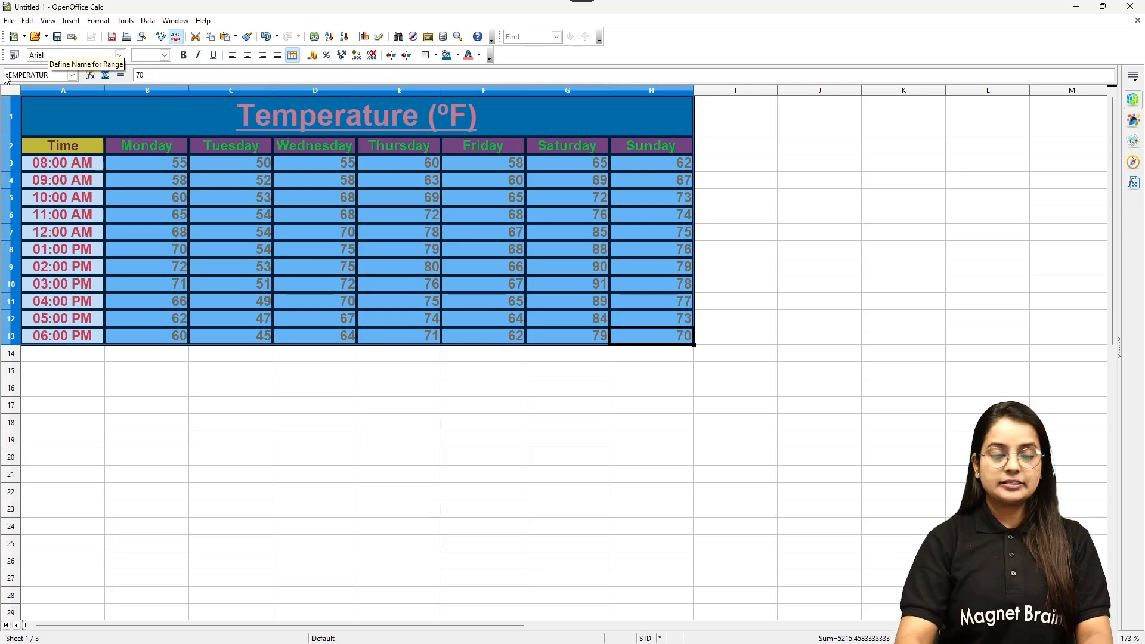
pyautogui.write('Temp(')
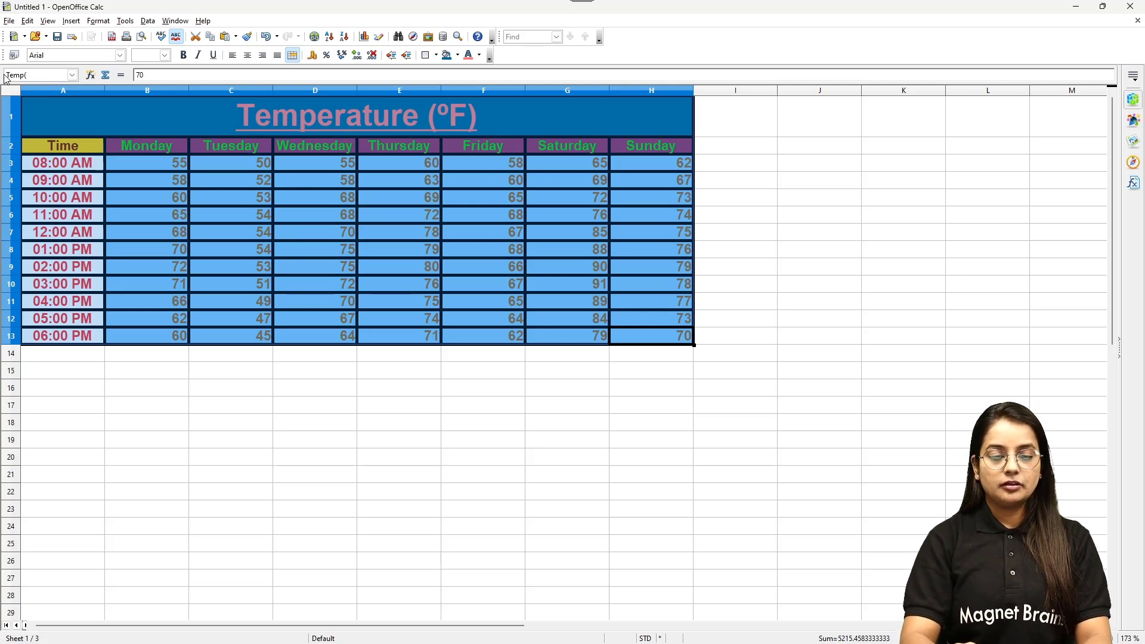
pyautogui.press('BackSpace')
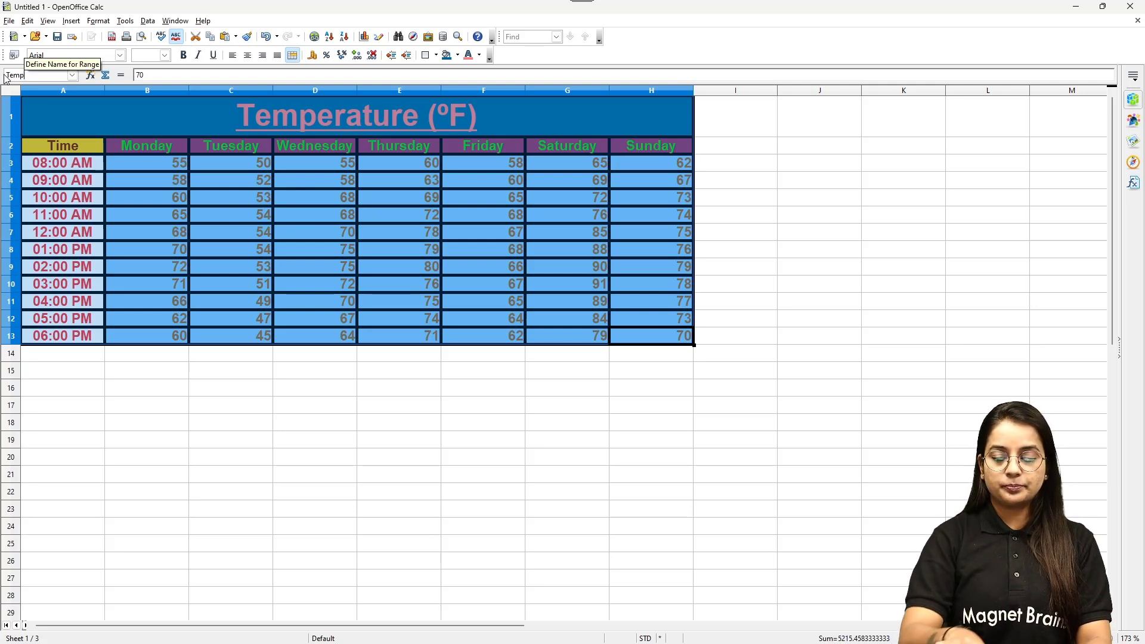
pyautogui.write('_Data')
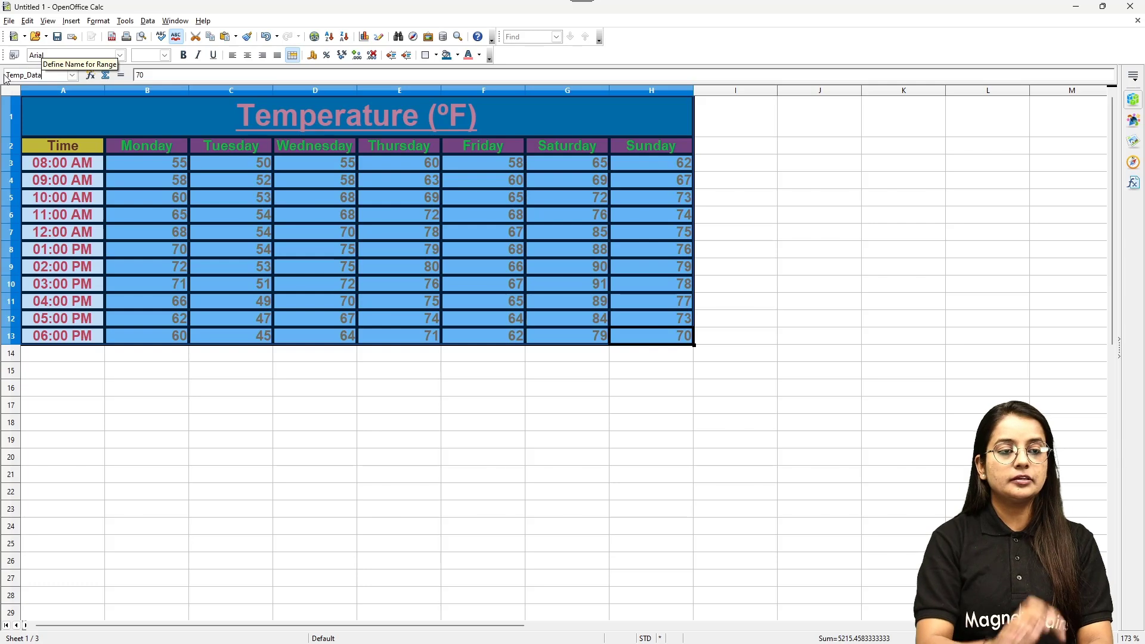
pyautogui.write('_')
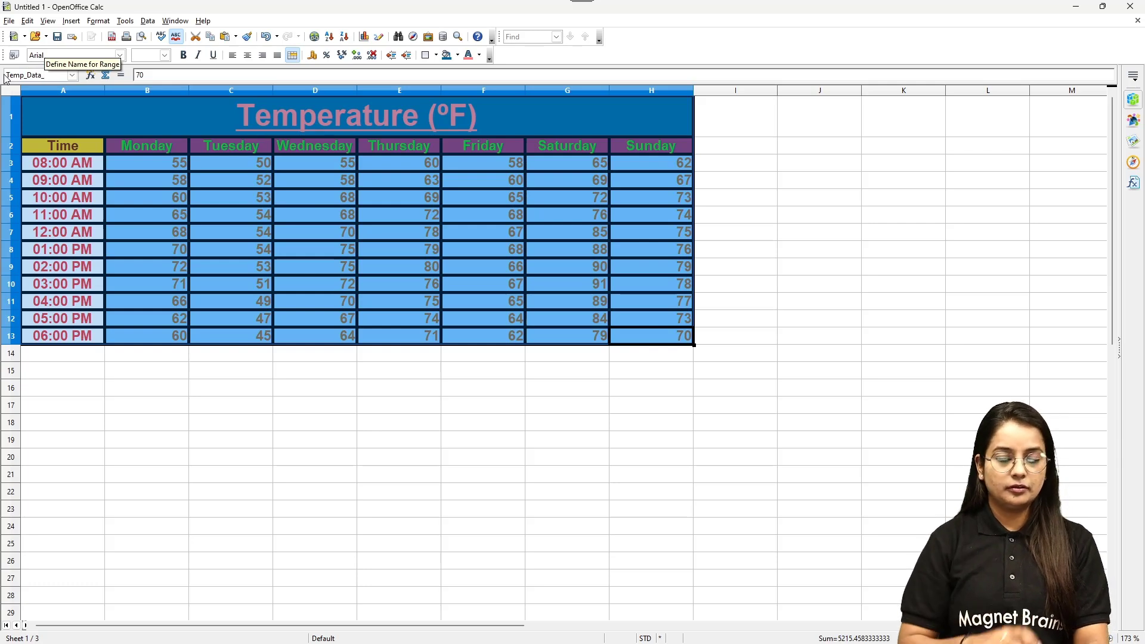
pyautogui.press('Left')
pyautogui.press('Left')
pyautogui.press('Left')
pyautogui.press('Left')
pyautogui.press('Left')
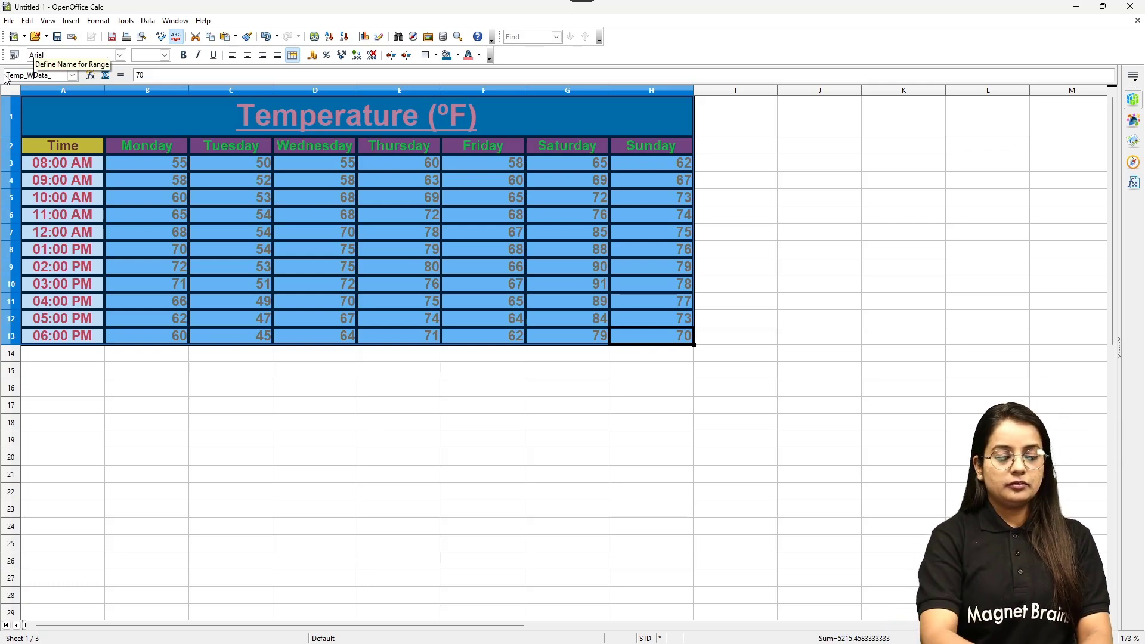
pyautogui.write('Weekly_')
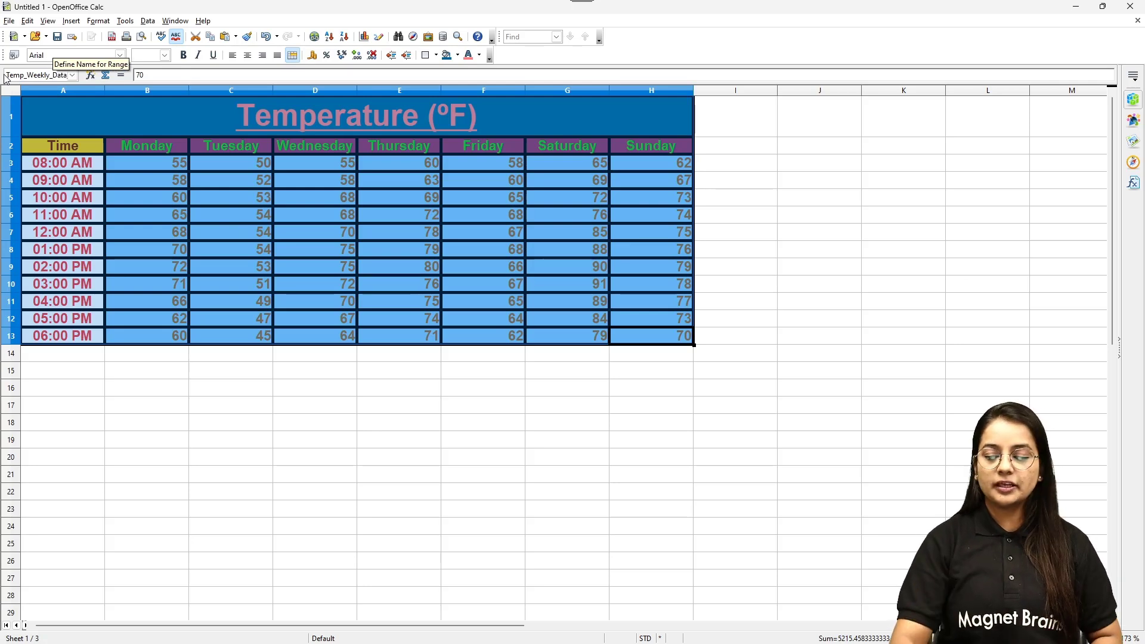
pyautogui.press('Return')
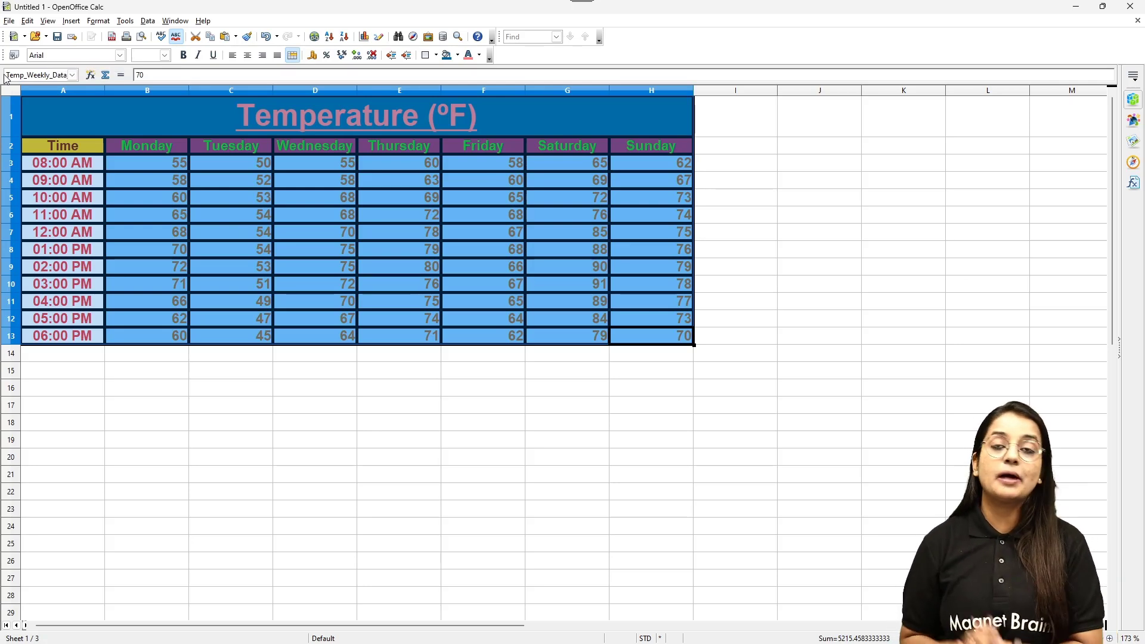
# Start inserting a chart from the table range A1:H13 and choose the Line chart type
pyautogui.click(216, 173)
pyautogui.moveTo(55, 115); pyautogui.dragTo(680, 335)
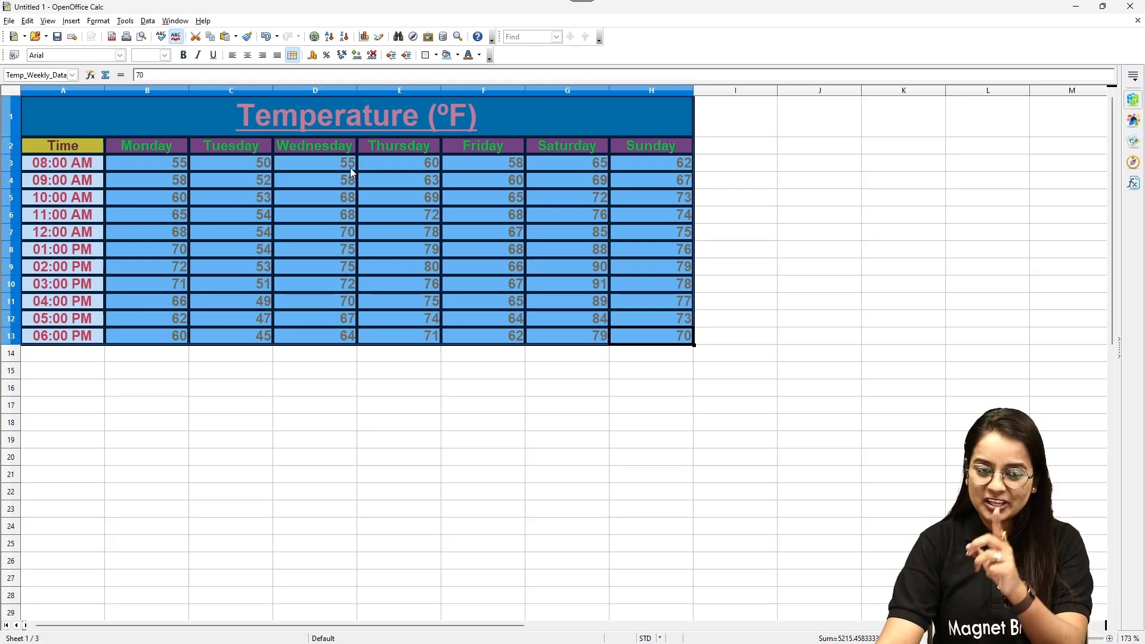
pyautogui.click(365, 37)
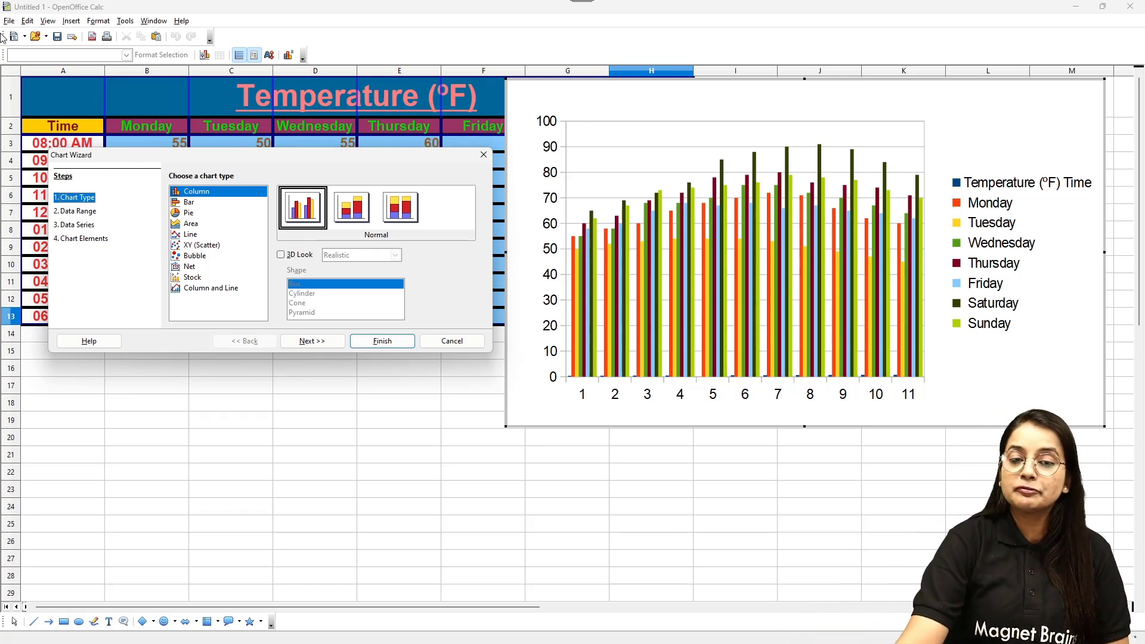
pyautogui.click(191, 236)
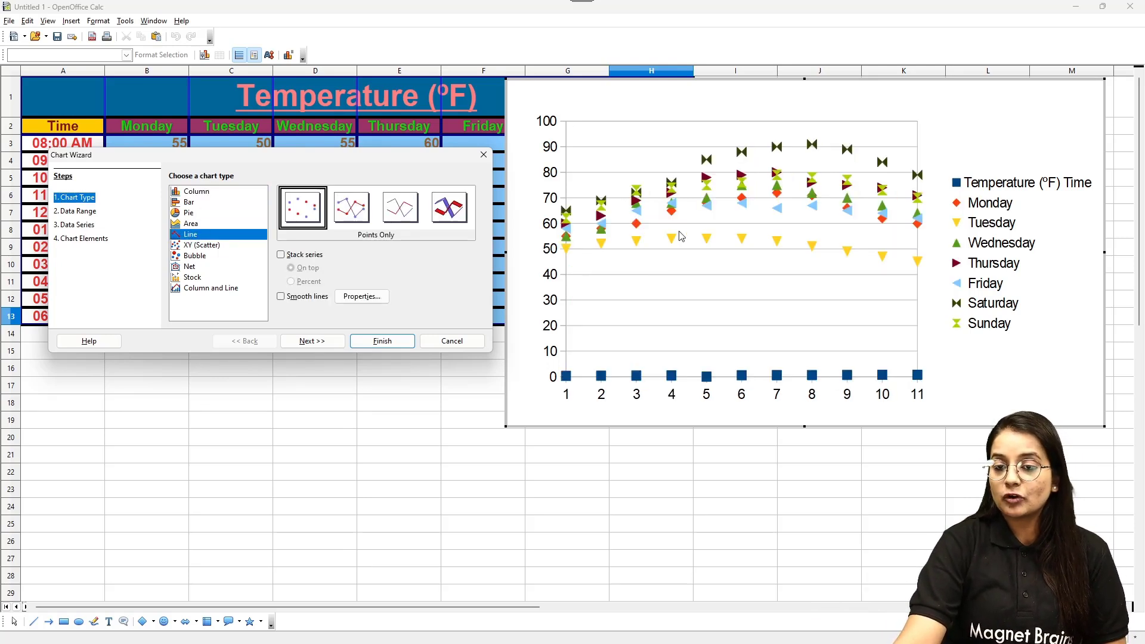
# Try the Points and Lines, Lines Only and 3D Lines variants of the line chart and return to Points Only
pyautogui.click(351, 205)
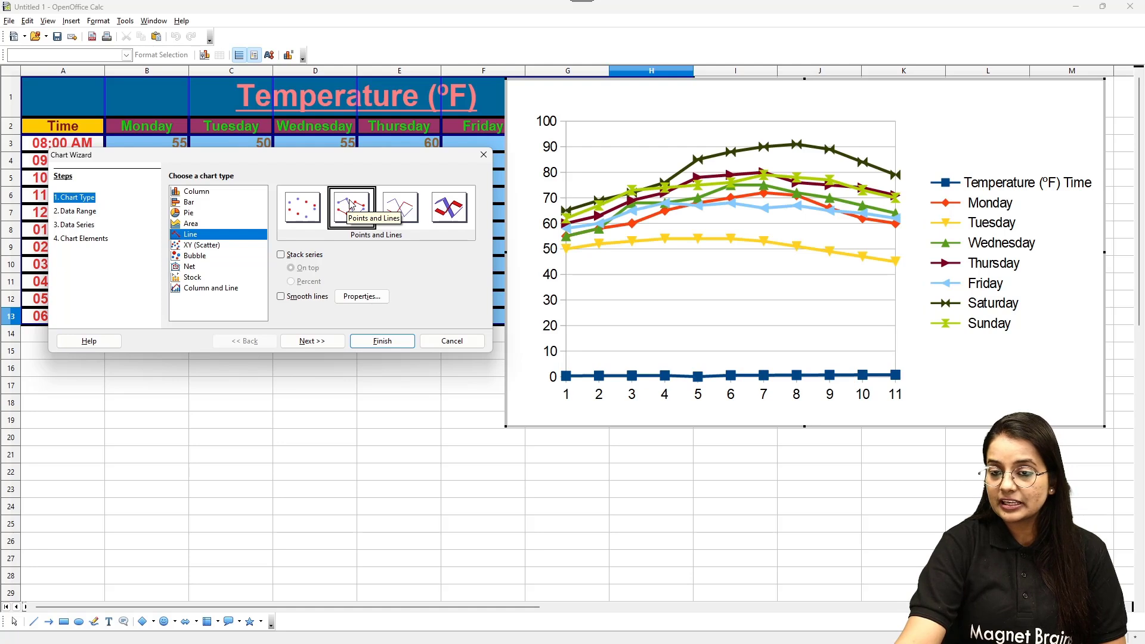
pyautogui.click(403, 207)
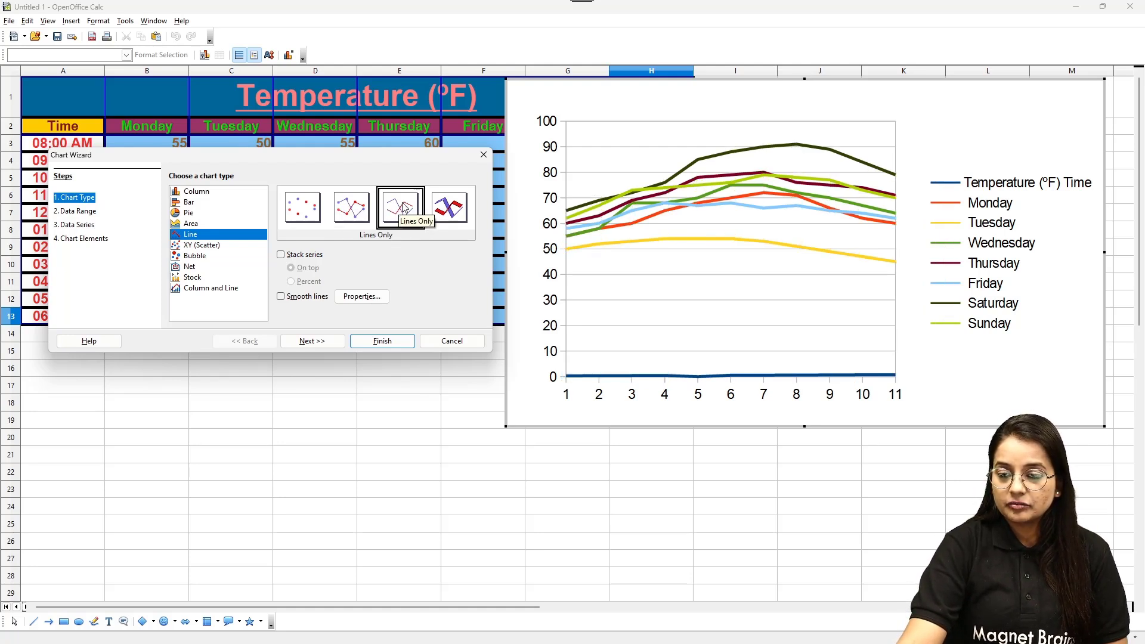
pyautogui.click(447, 208)
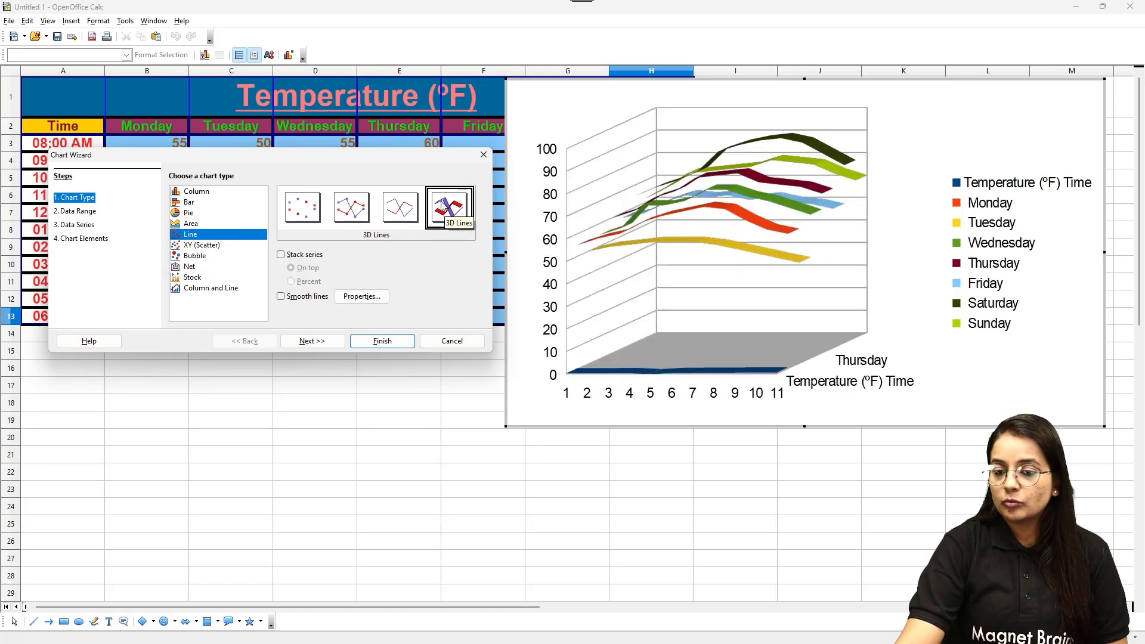
pyautogui.click(307, 206)
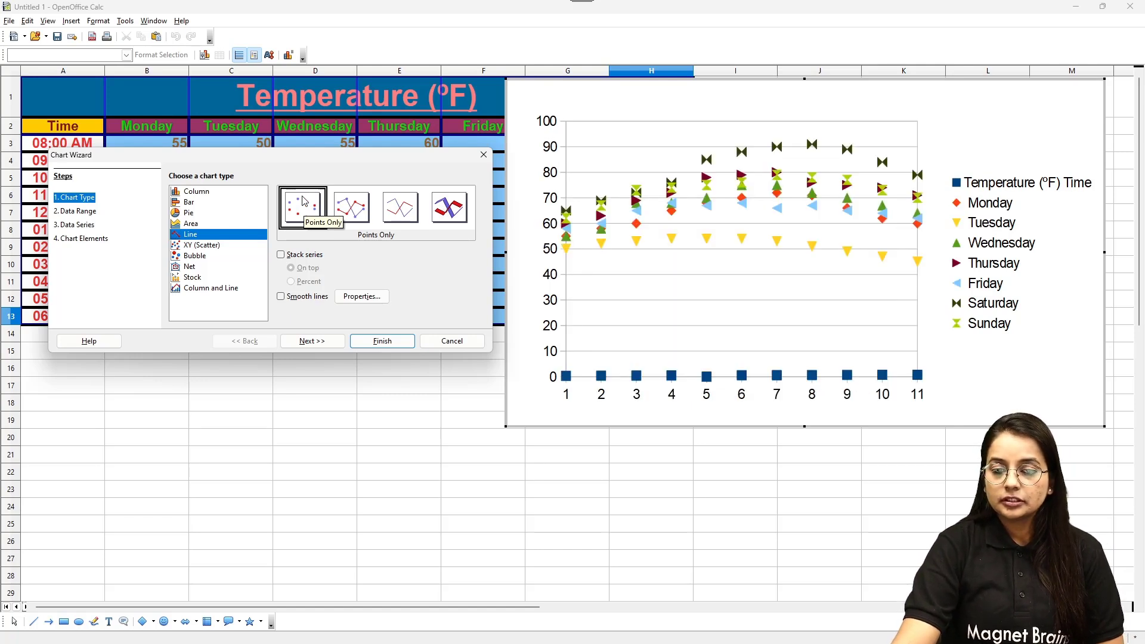
# Turn on smooth lines for the chart and accept Cubic spline with a resolution of 20
pyautogui.click(298, 297)
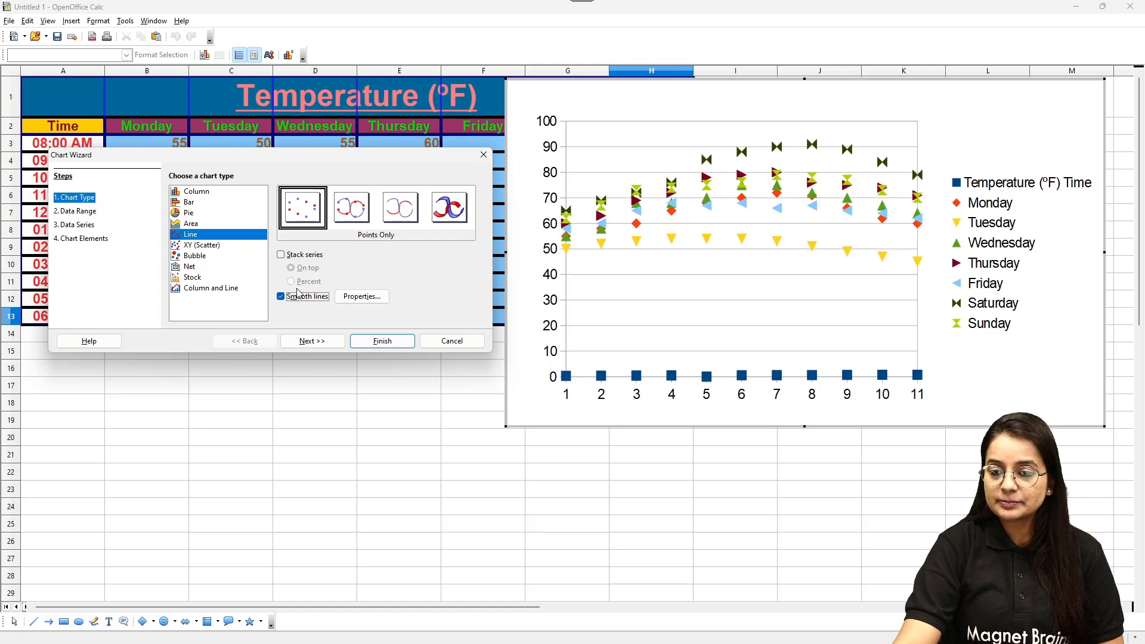
pyautogui.click(365, 298)
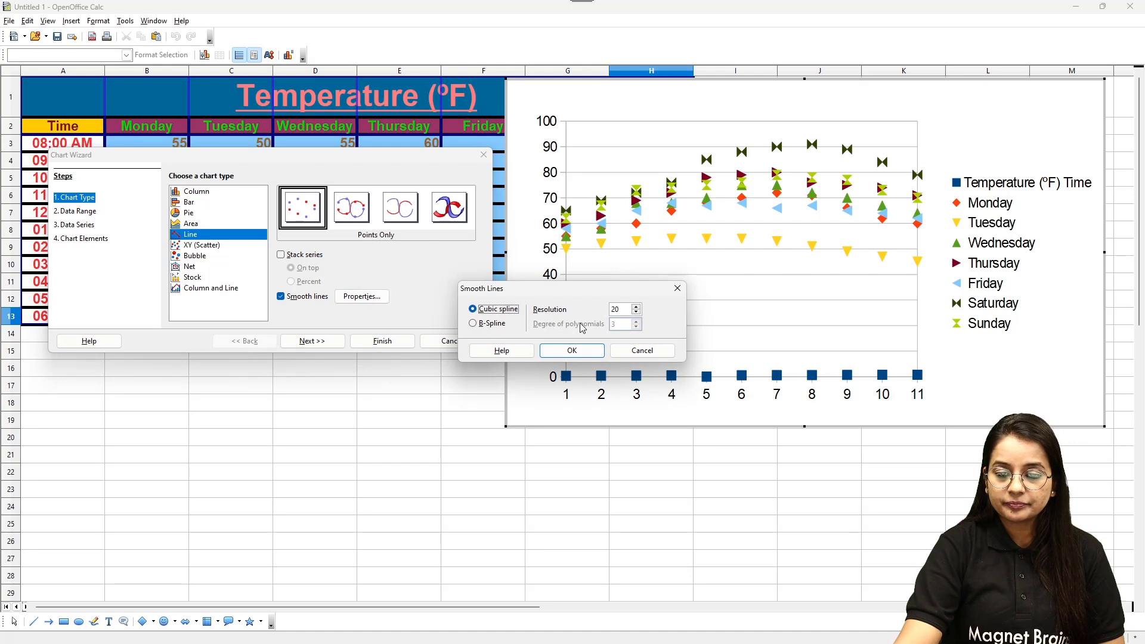
pyautogui.click(564, 354)
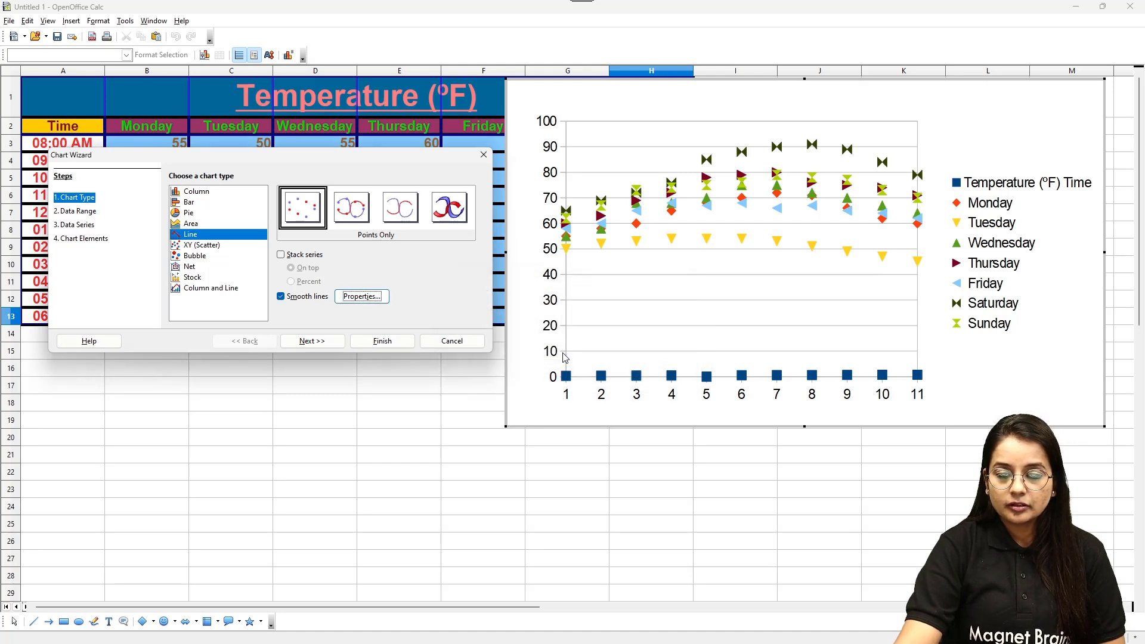
# Stack the chart's data series, trying the Percent option and settling on On top
pyautogui.click(291, 255)
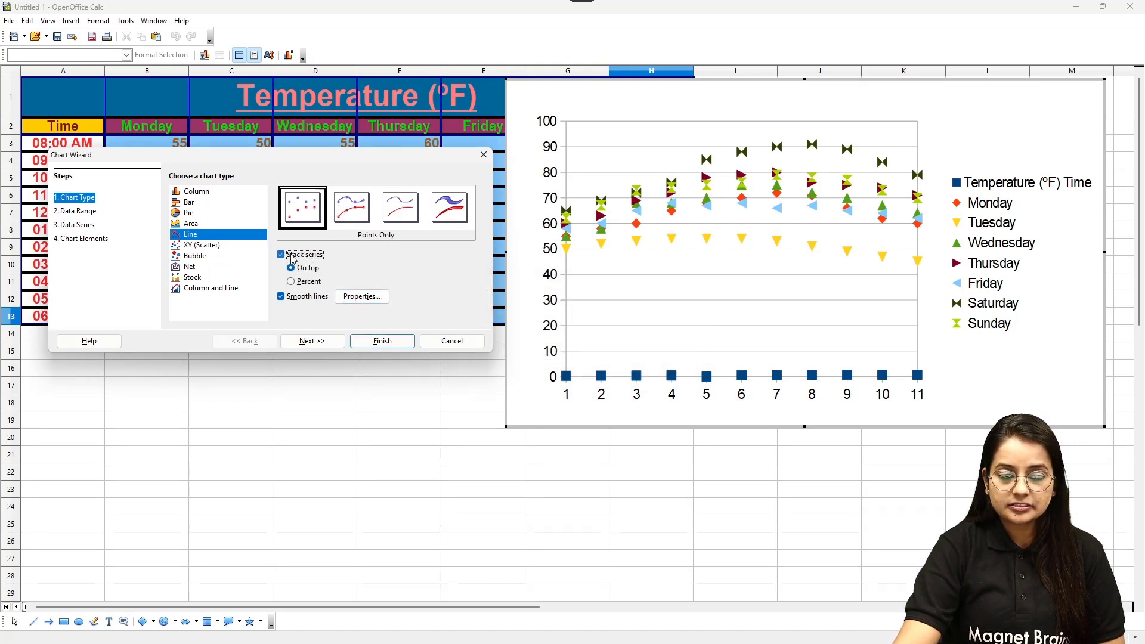
pyautogui.click(298, 286)
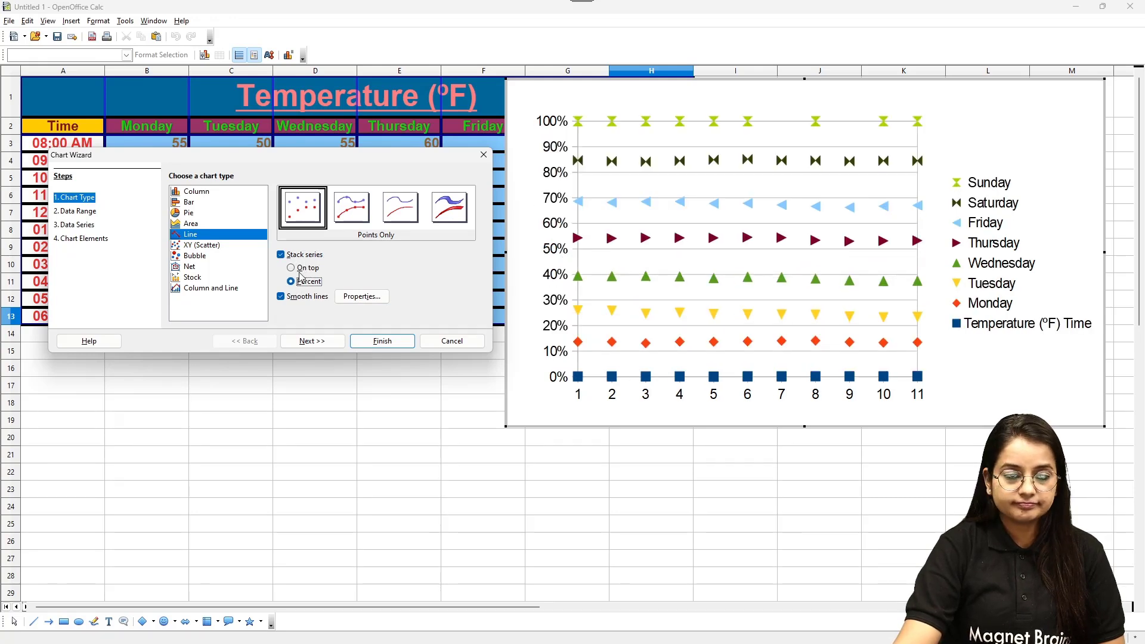
pyautogui.click(300, 269)
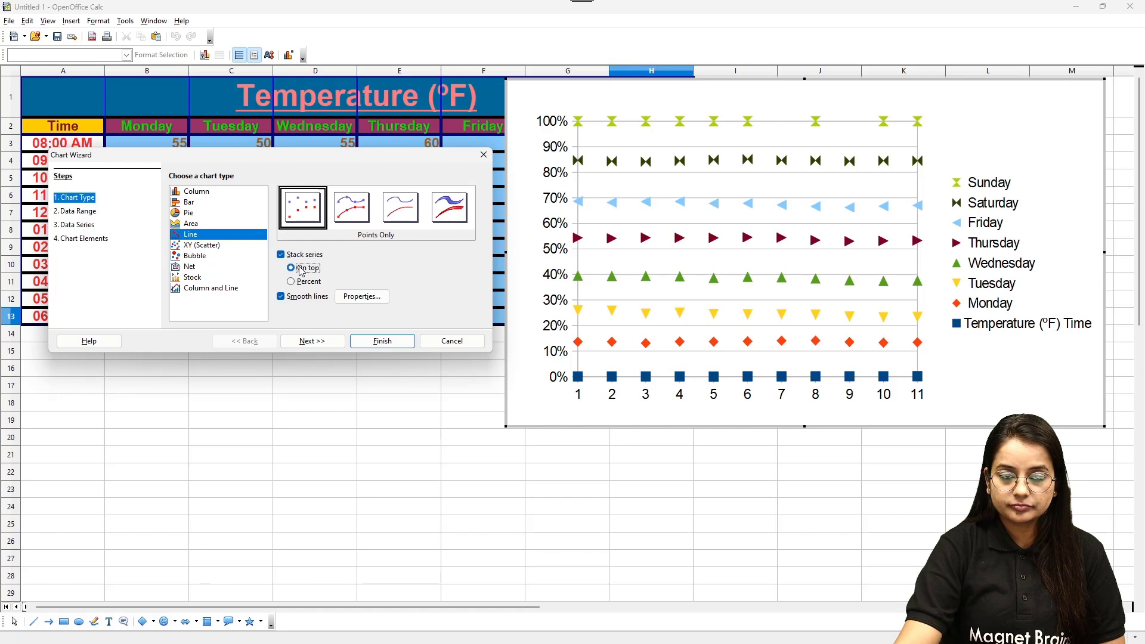
# Apply the Points and Lines variant to the stacked line chart and turn off smooth lines
pyautogui.click(352, 210)
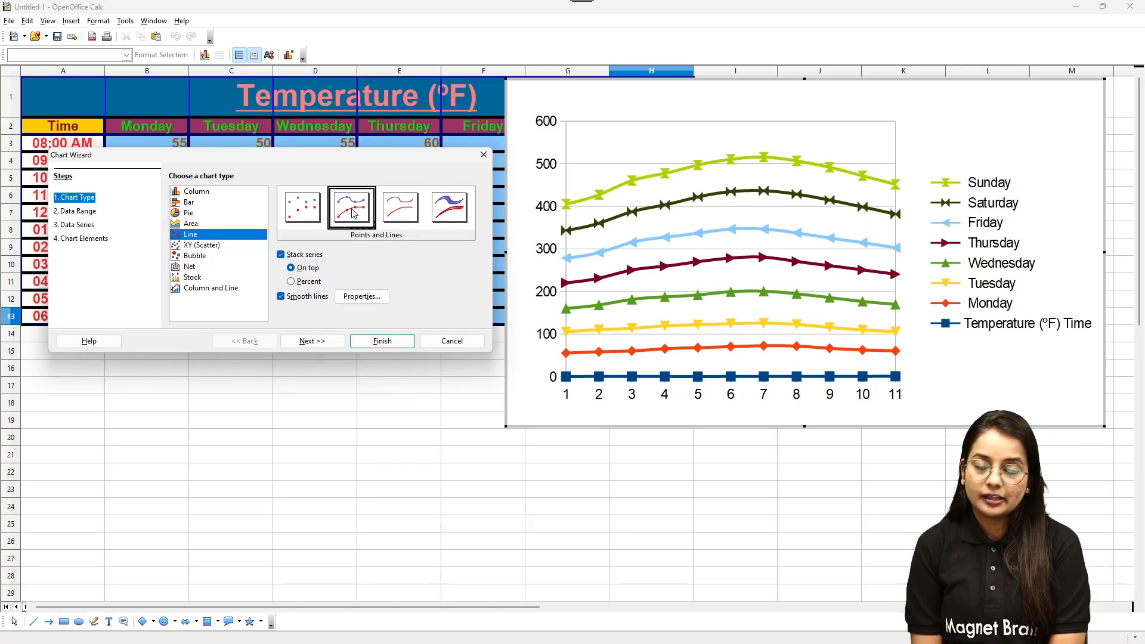
pyautogui.click(310, 297)
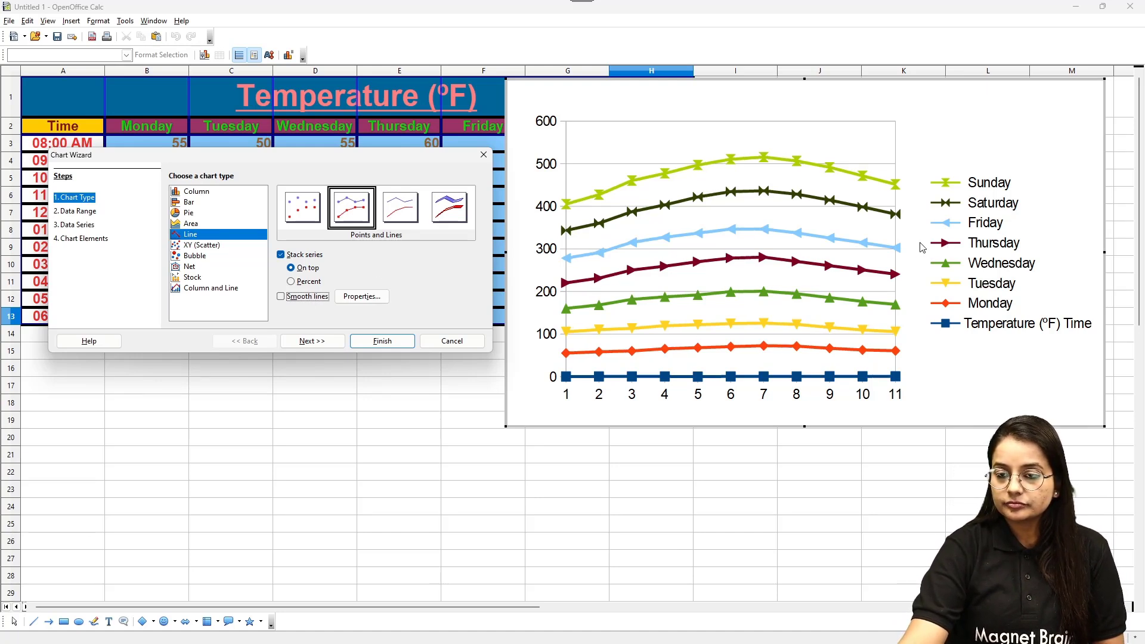
# Return the line chart to unstacked Points Only and arrange its data series in rows
pyautogui.click(302, 257)
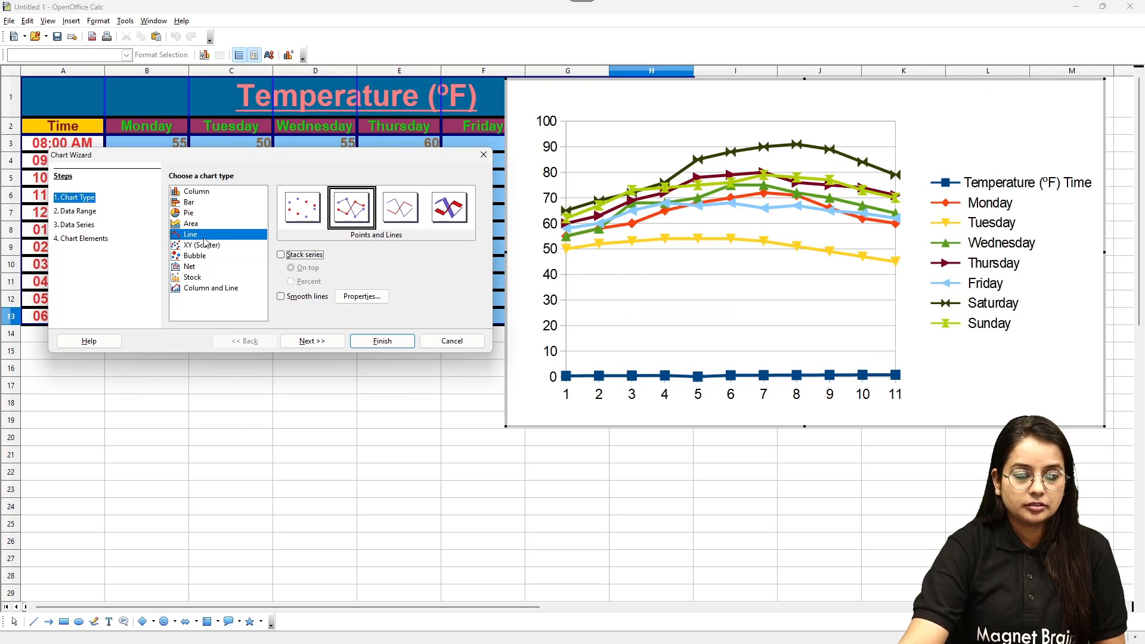
pyautogui.click(302, 203)
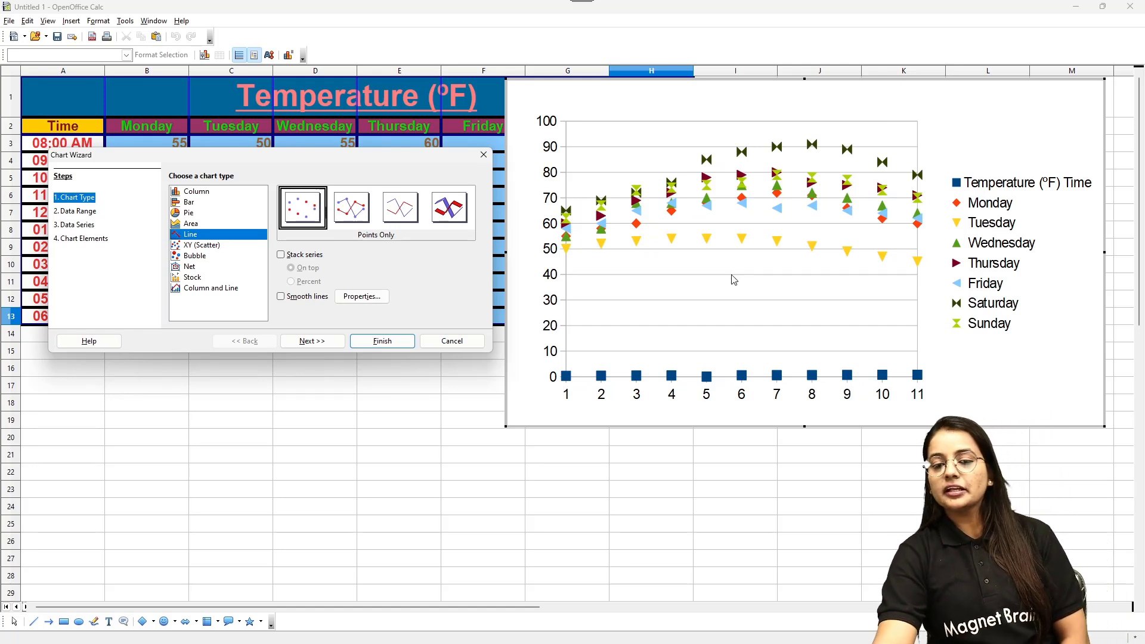
pyautogui.click(82, 213)
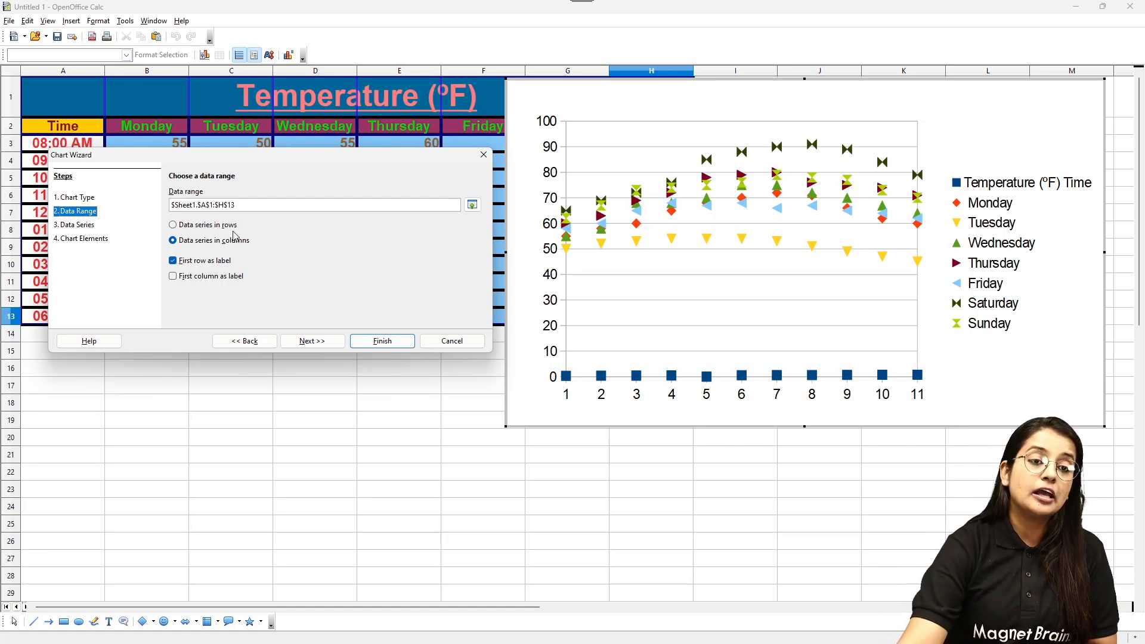
pyautogui.click(212, 231)
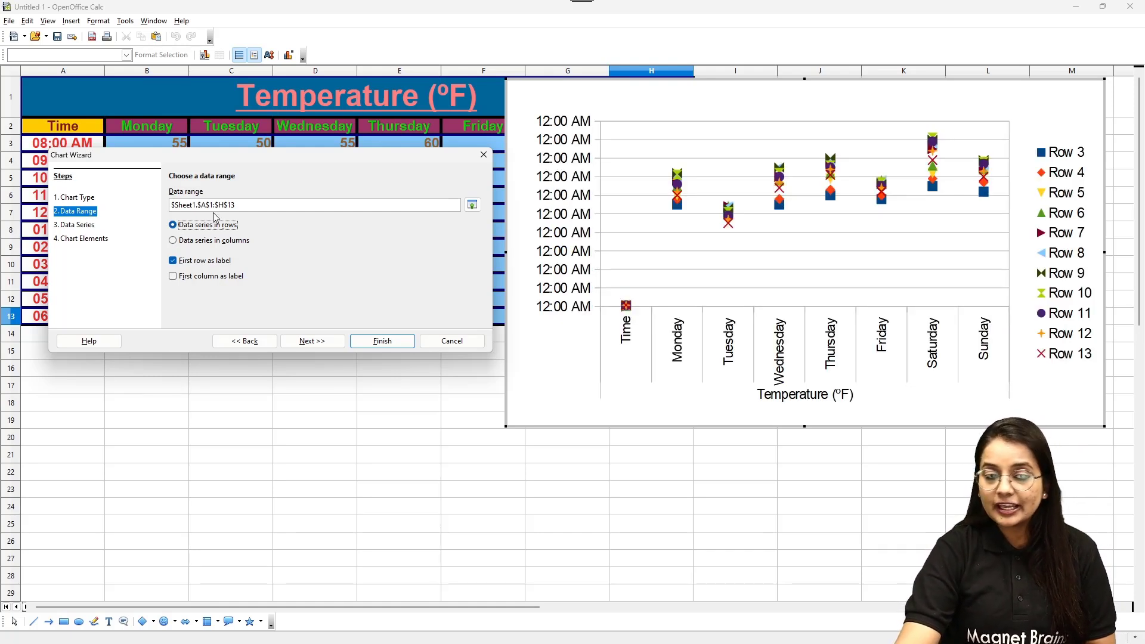
# Turn on smooth lines without stacking and try the Points and Lines, Lines Only and 3D Lines variants, returning to Points Only
pyautogui.click(84, 198)
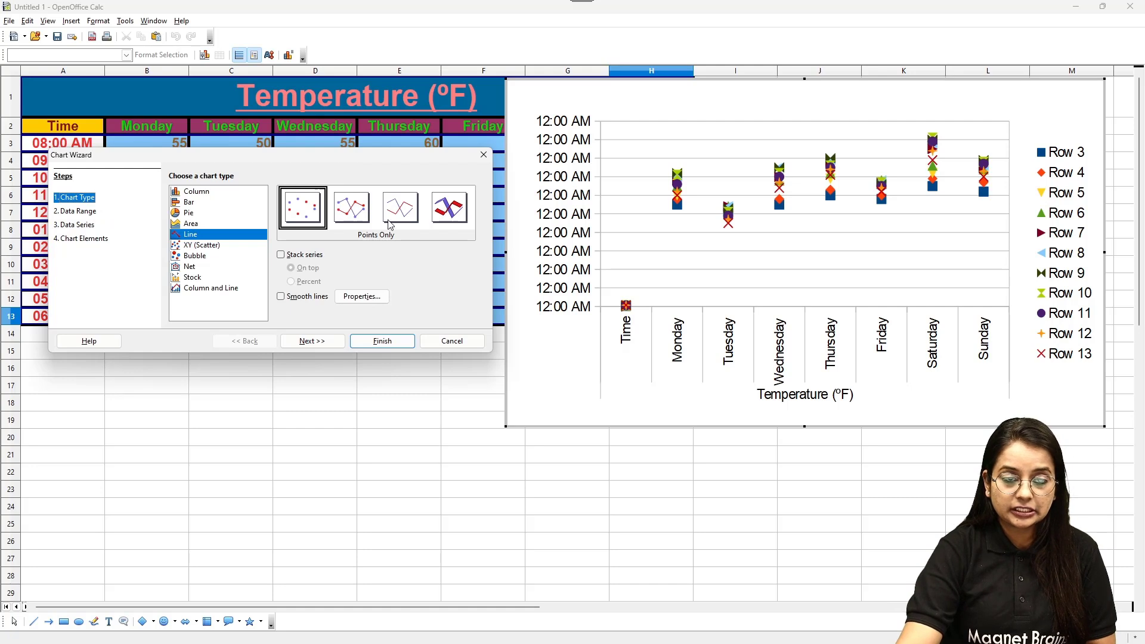
pyautogui.click(299, 258)
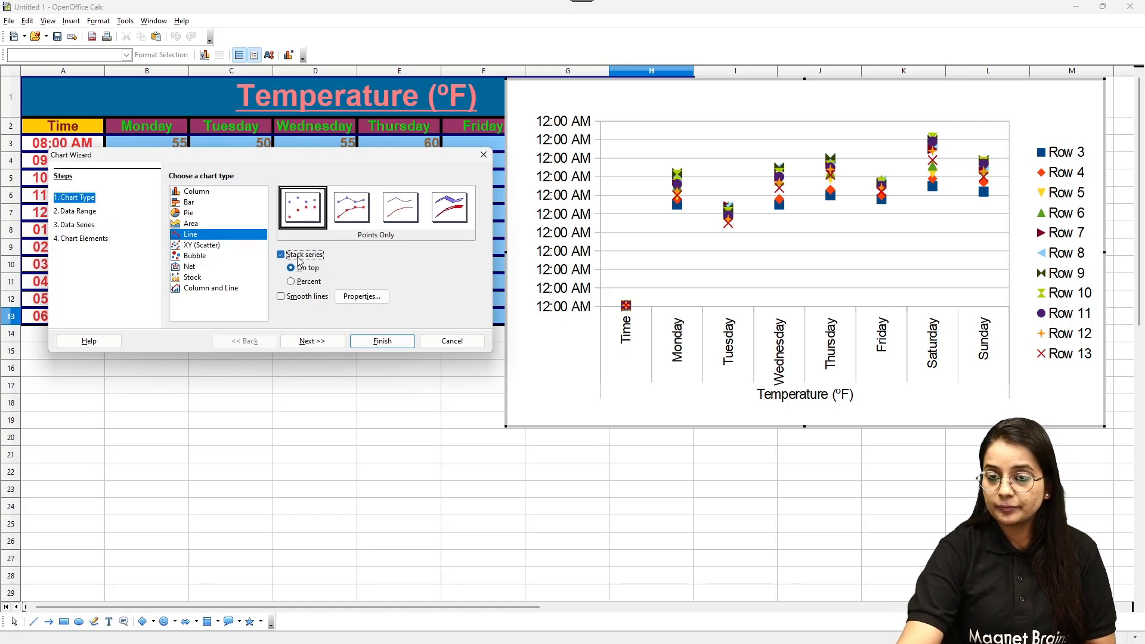
pyautogui.click(297, 297)
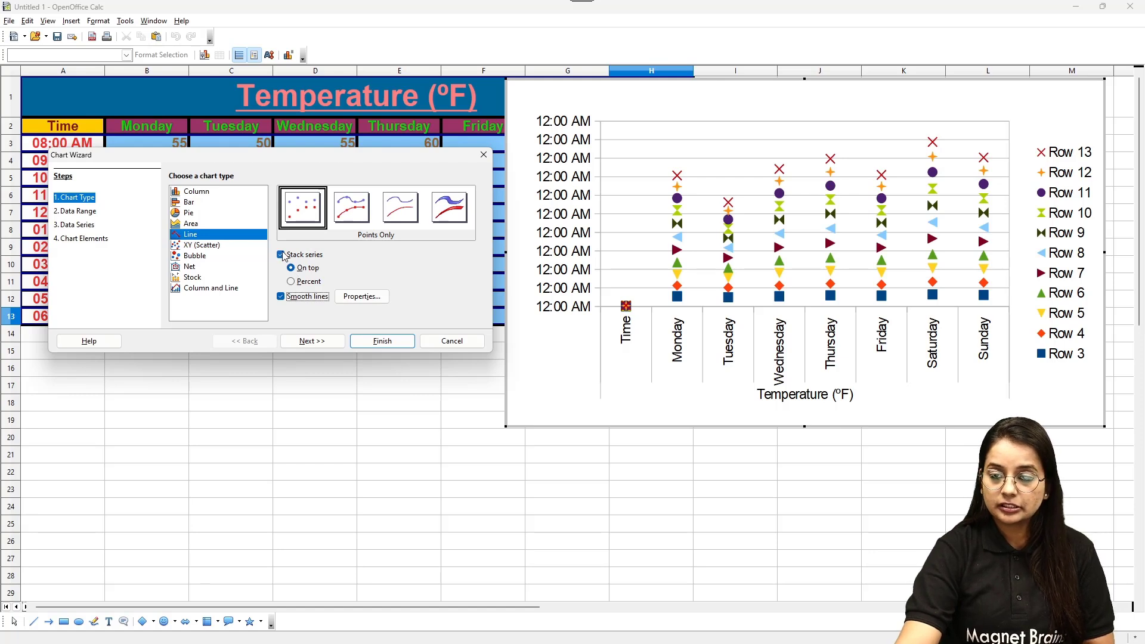
pyautogui.click(281, 254)
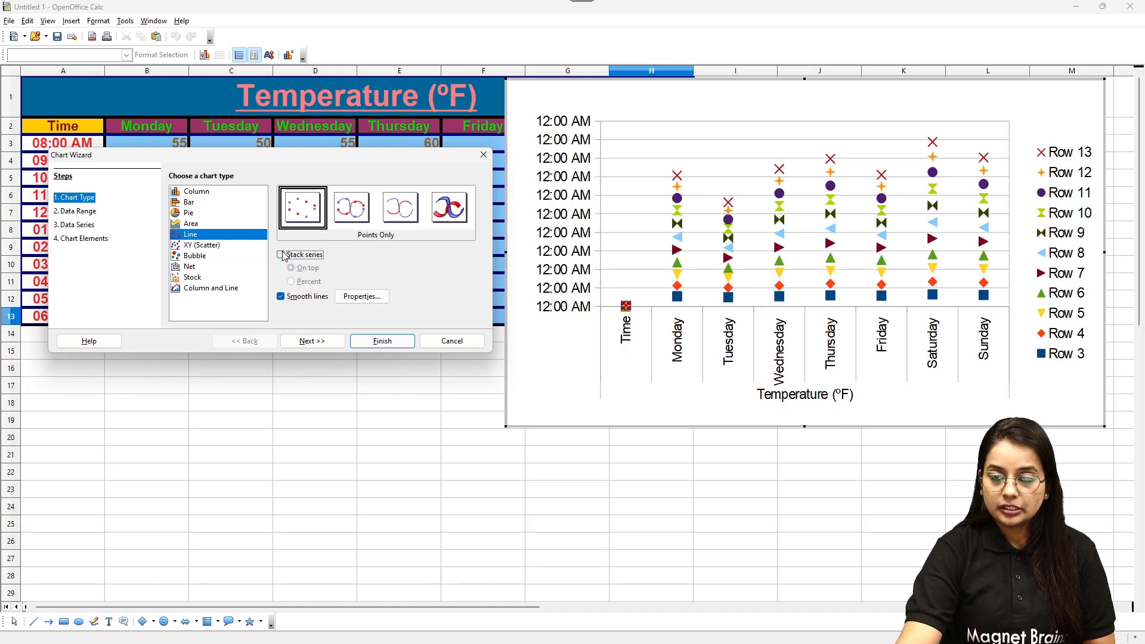
pyautogui.click(352, 206)
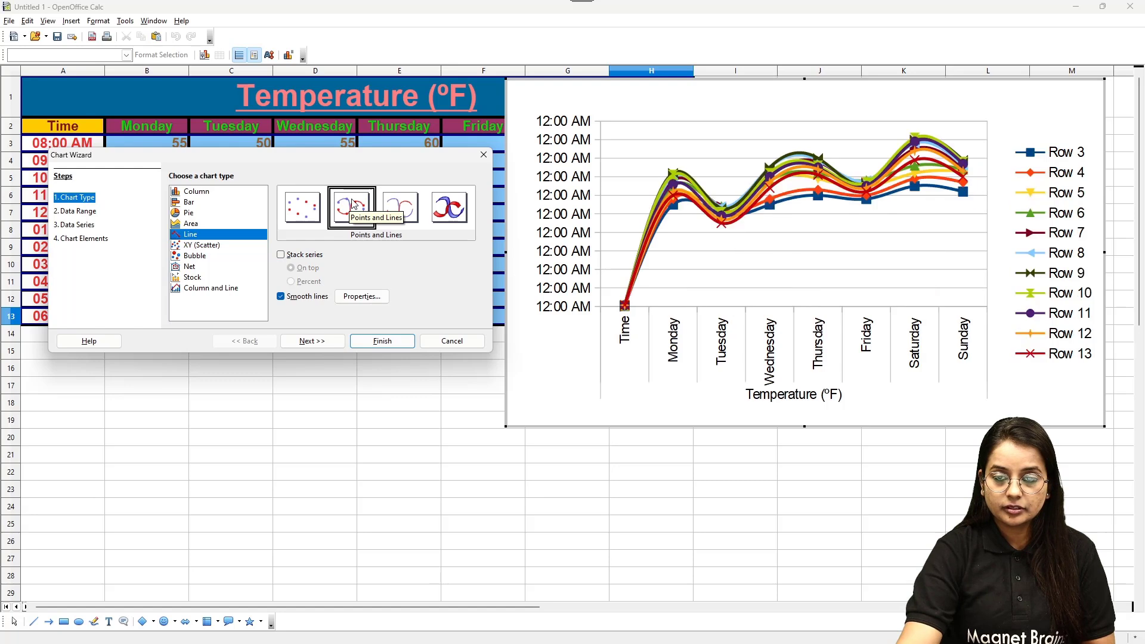
pyautogui.click(409, 210)
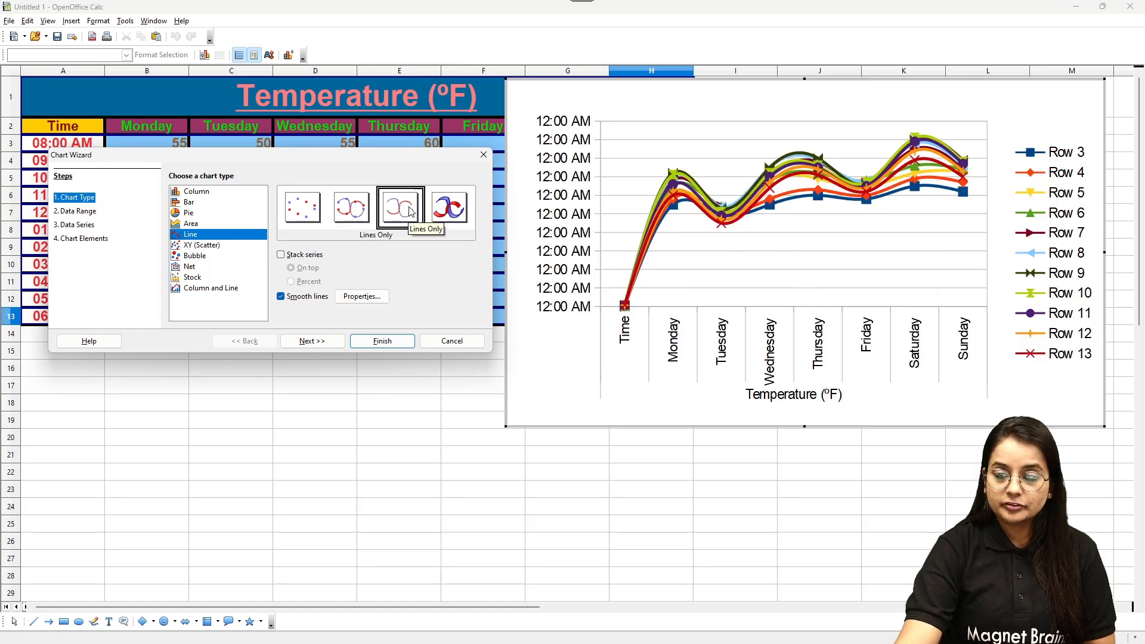
pyautogui.click(440, 205)
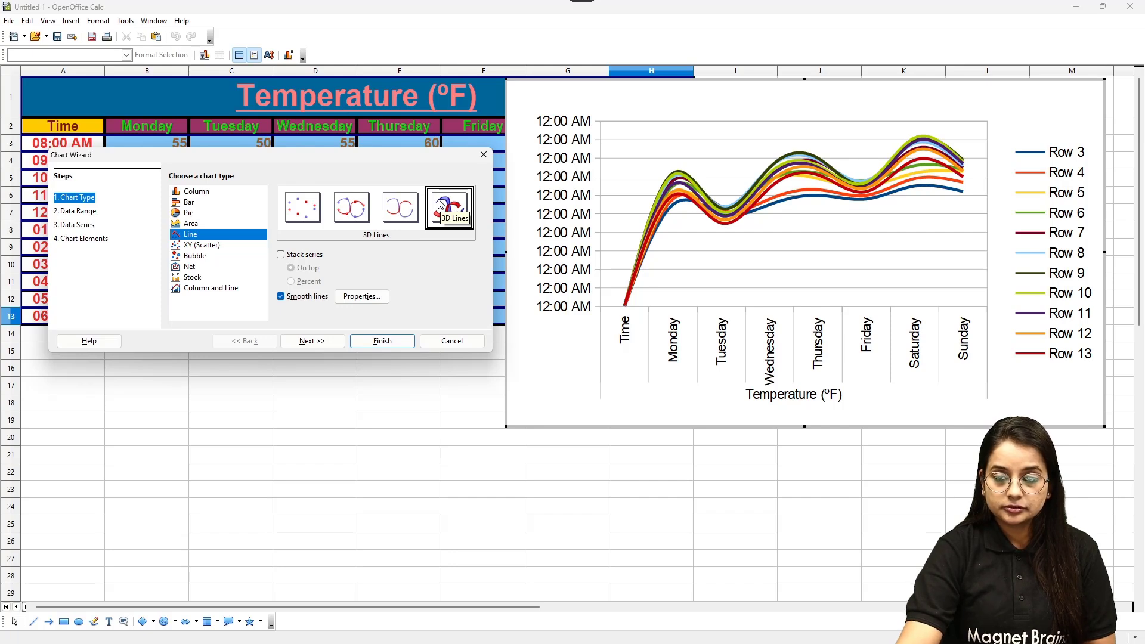
pyautogui.click(294, 208)
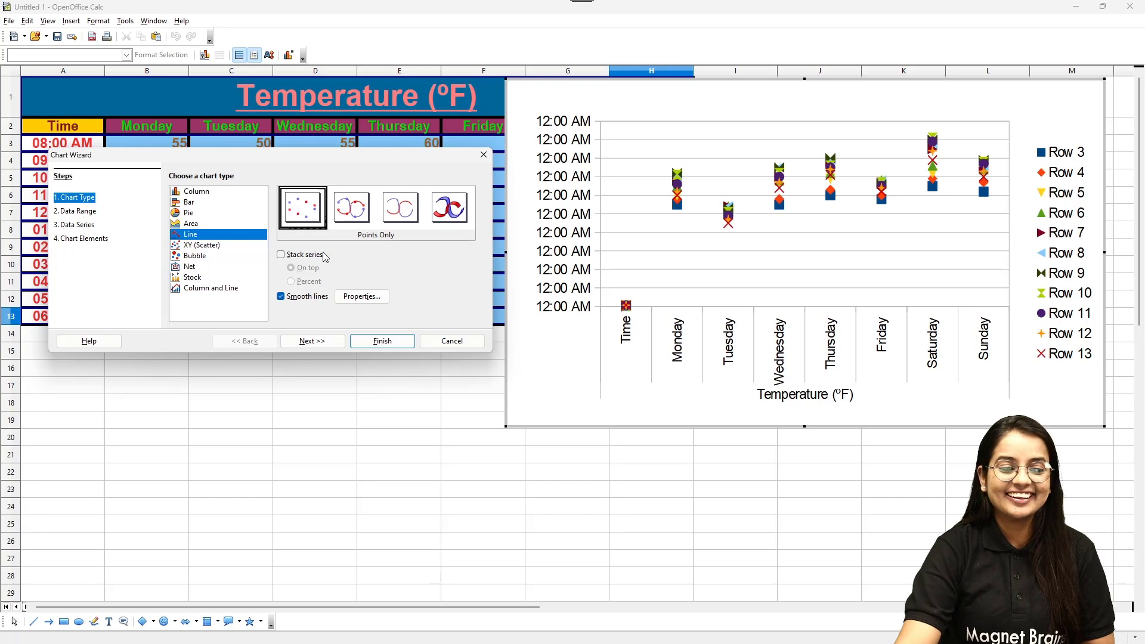
# Stack the series On top after trying Percent, and set the smooth lines type to B-Spline
pyautogui.click(301, 255)
pyautogui.click(303, 282)
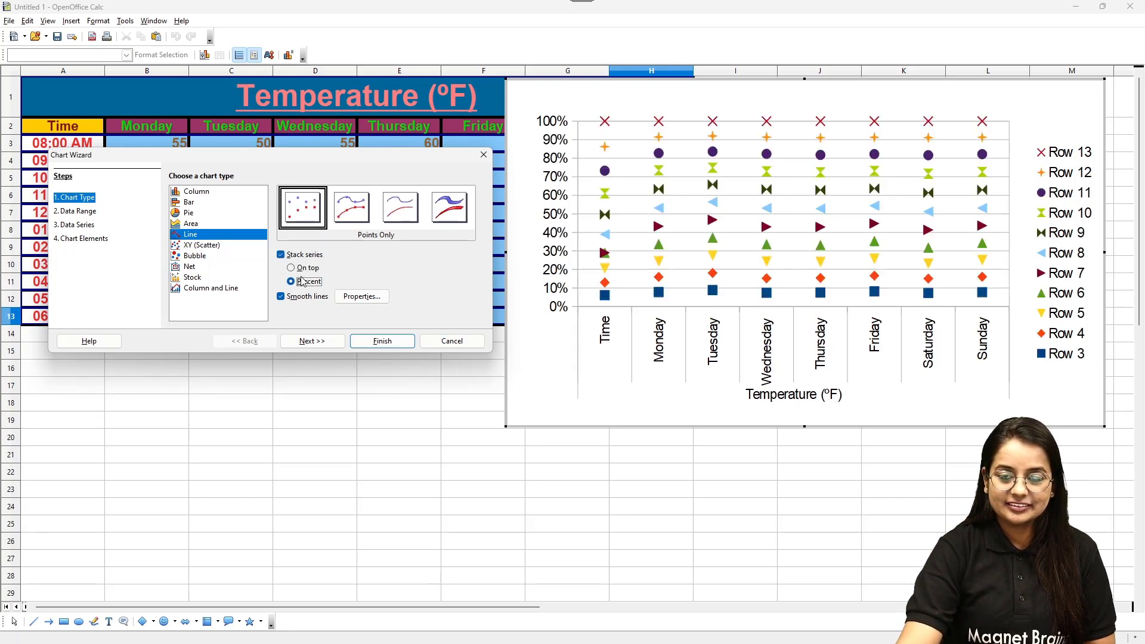
pyautogui.click(303, 271)
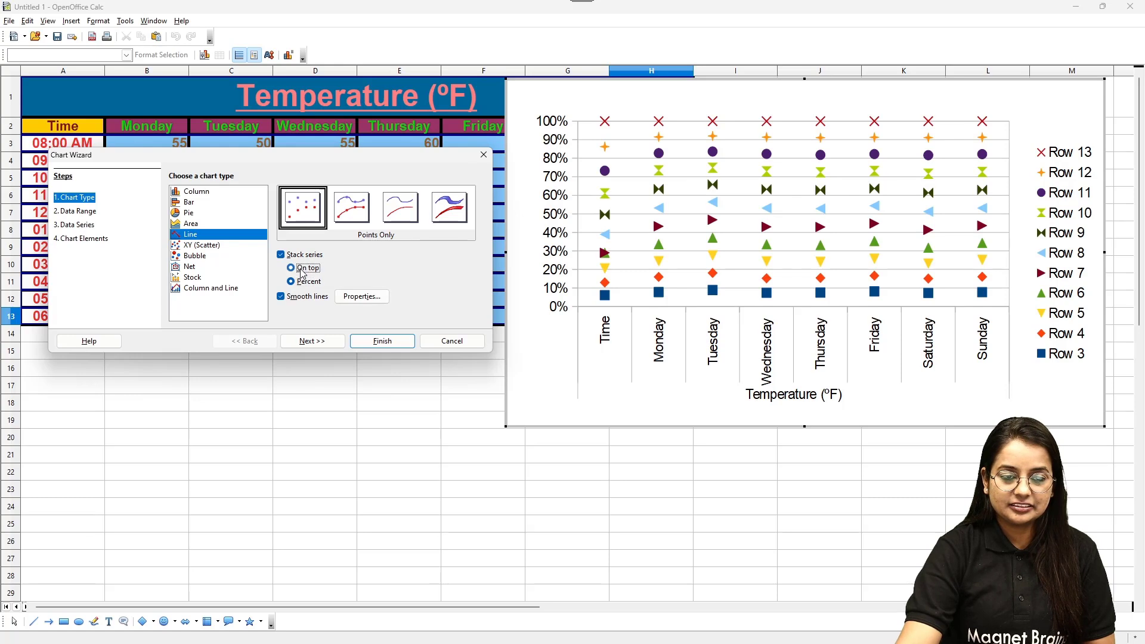
pyautogui.click(372, 298)
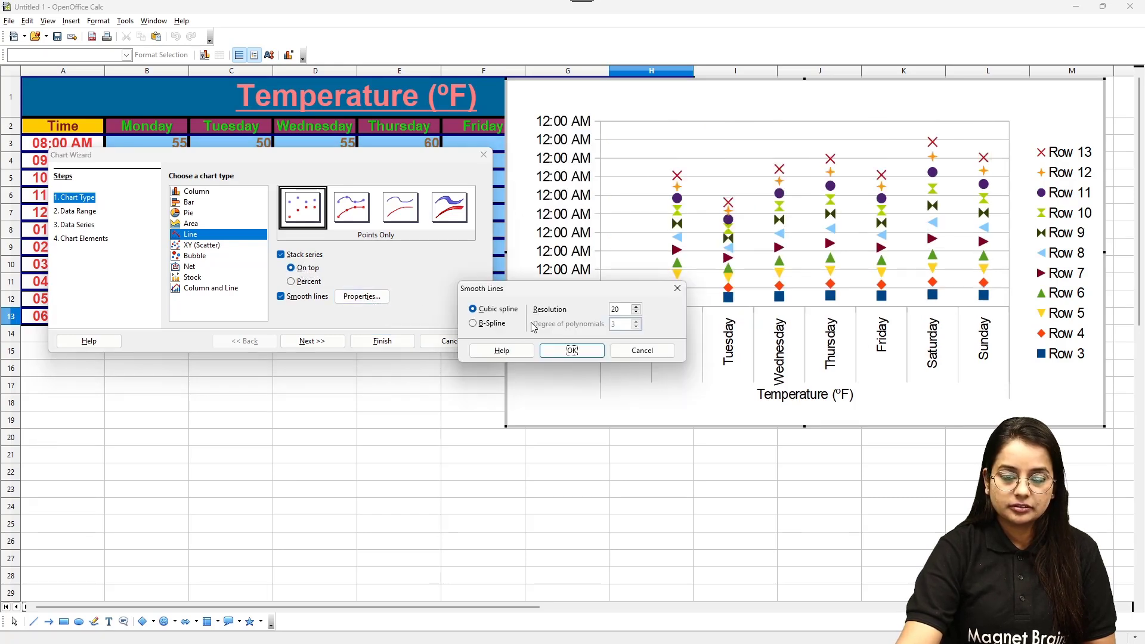
pyautogui.click(497, 326)
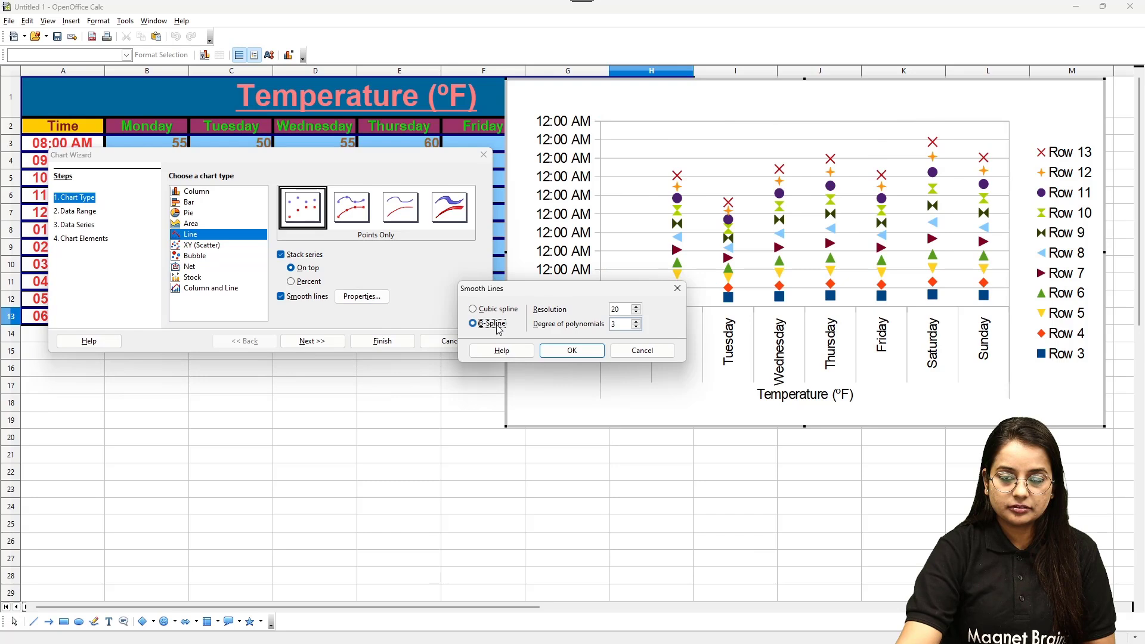
pyautogui.click(565, 352)
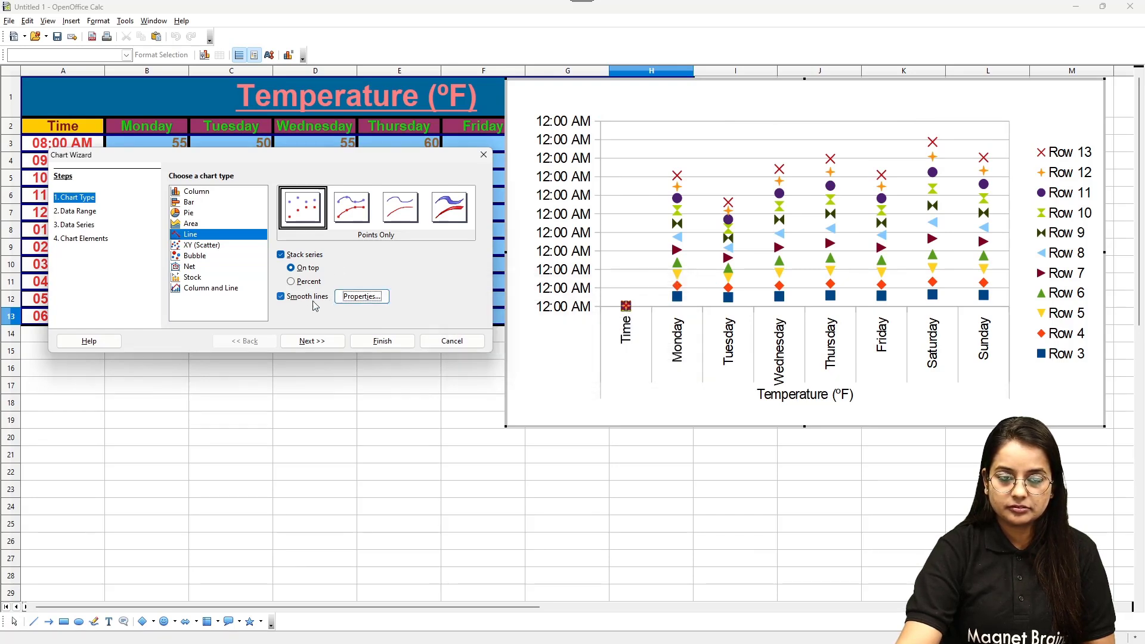
# Try the Points and Lines variant on the stacked chart, and discard the chart by closing the wizard
pyautogui.click(202, 237)
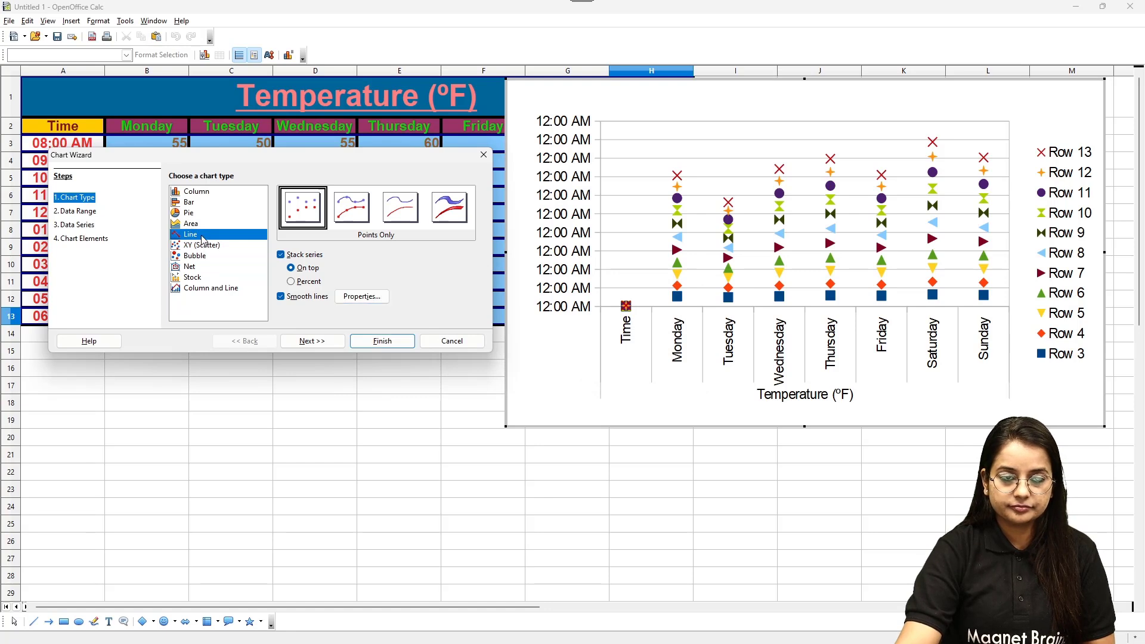
pyautogui.click(360, 220)
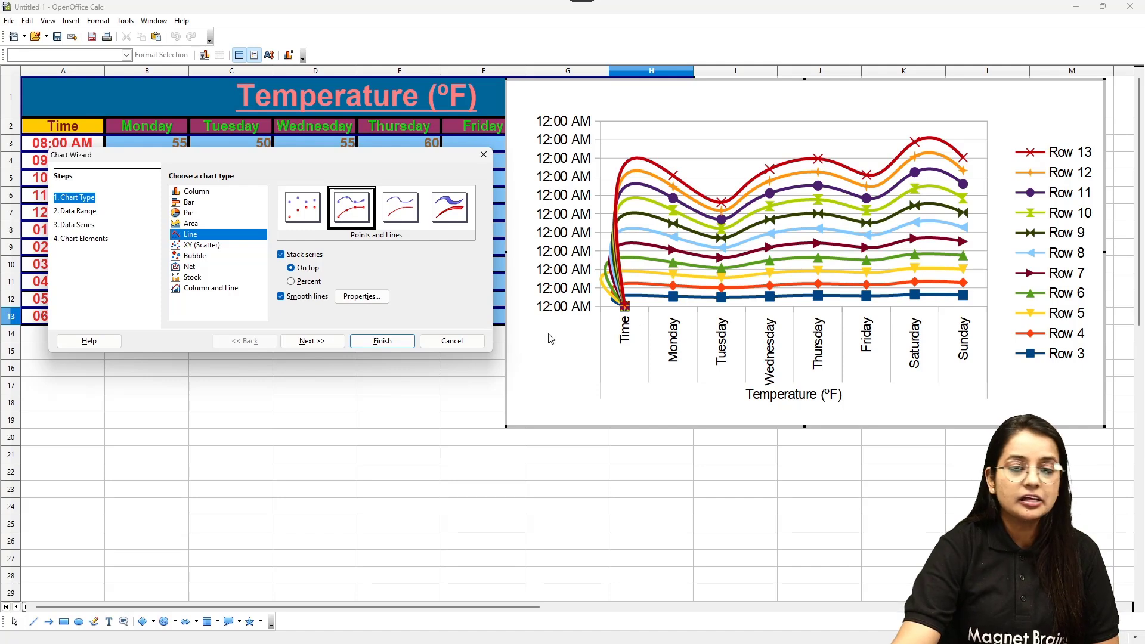
pyautogui.click(483, 154)
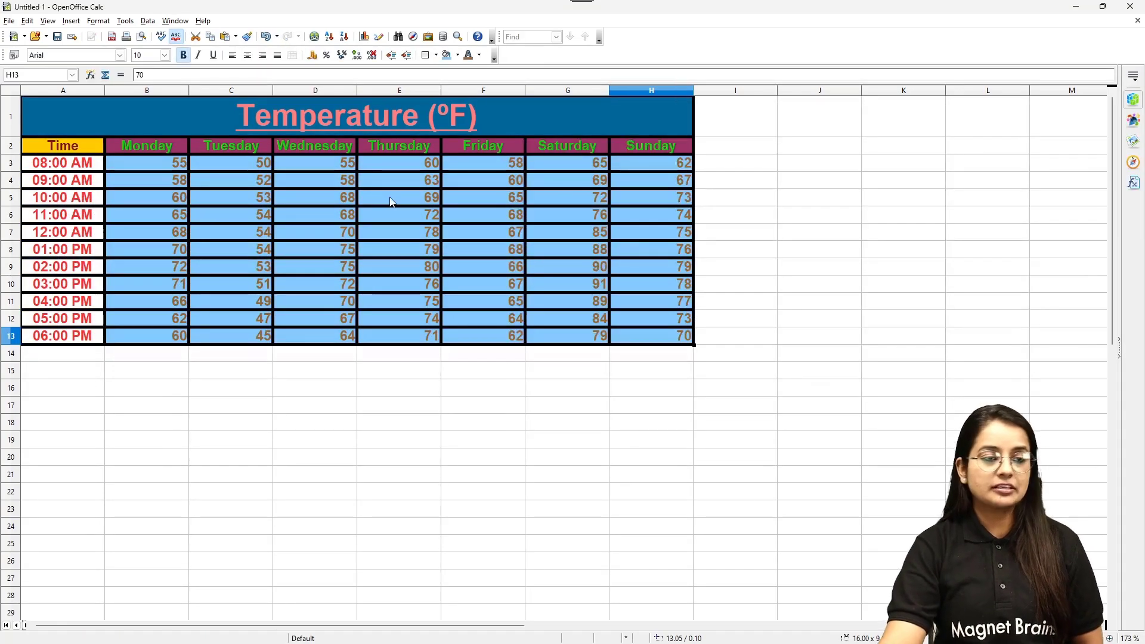
# Select the table range A2:H13 without the title row and insert a chart of type Line
pyautogui.click(391, 202)
pyautogui.click(132, 266)
pyautogui.click(109, 161)
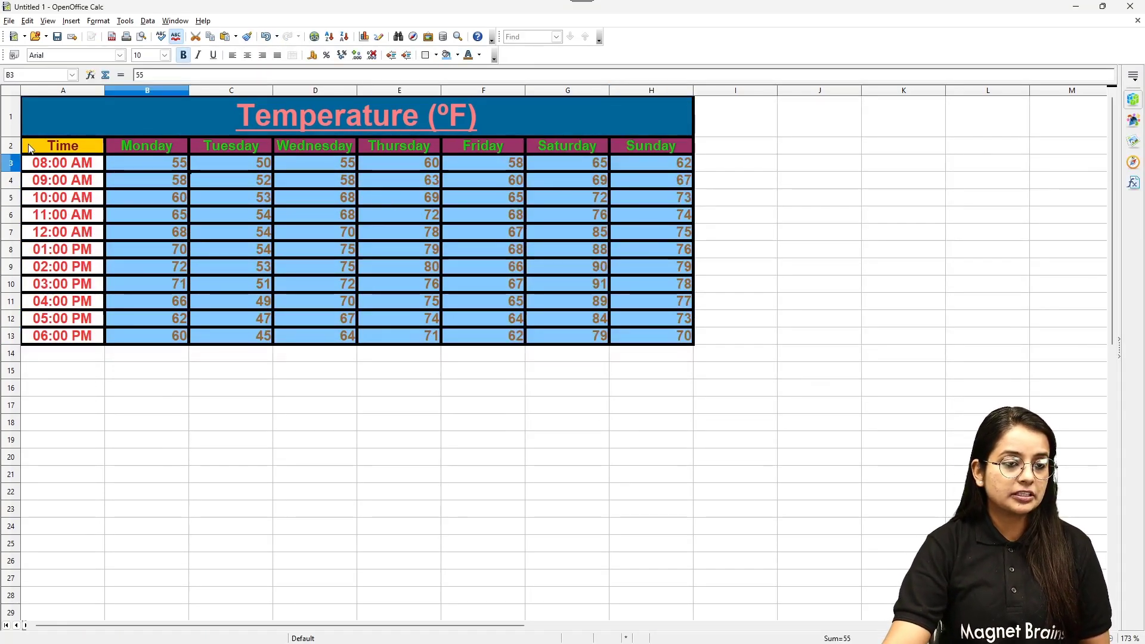
pyautogui.moveTo(32, 149); pyautogui.dragTo(666, 337)
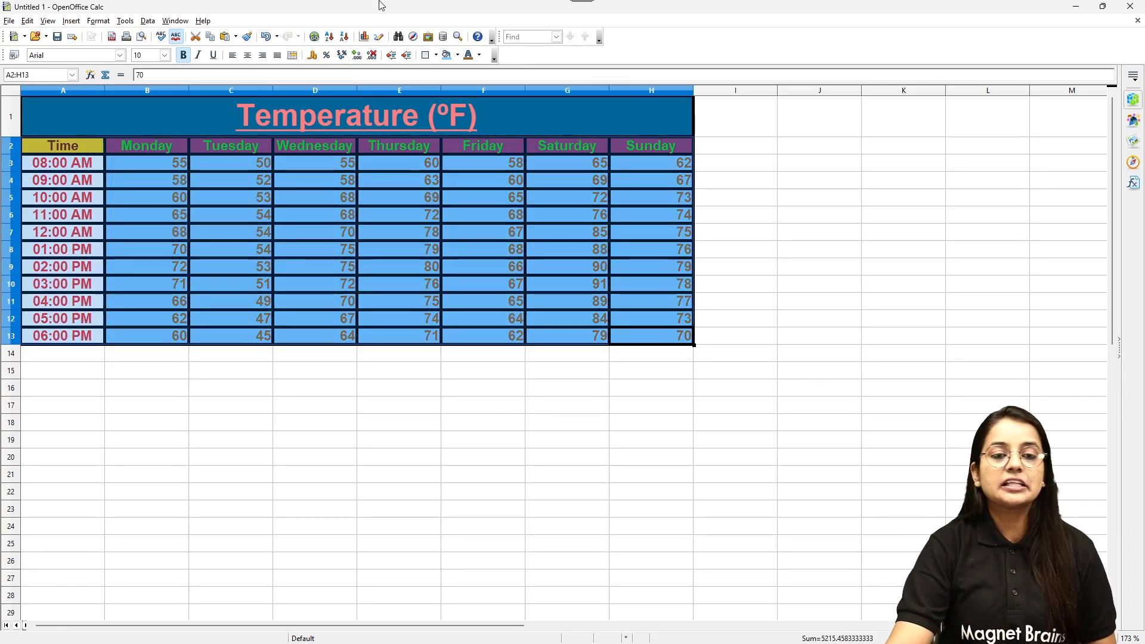
pyautogui.click(364, 36)
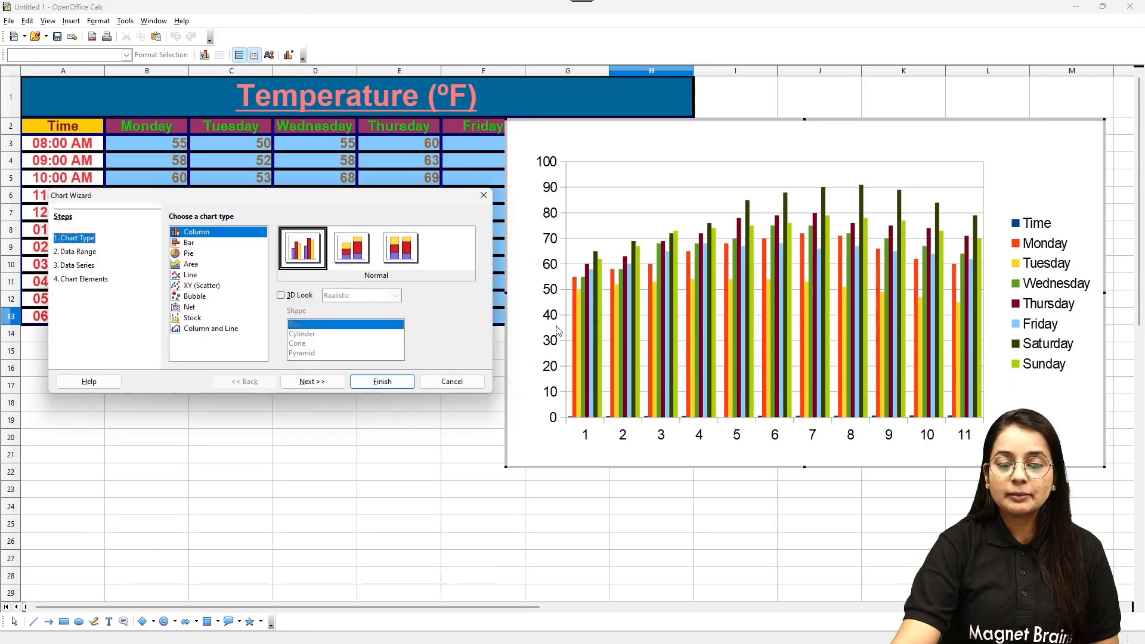
pyautogui.click(190, 274)
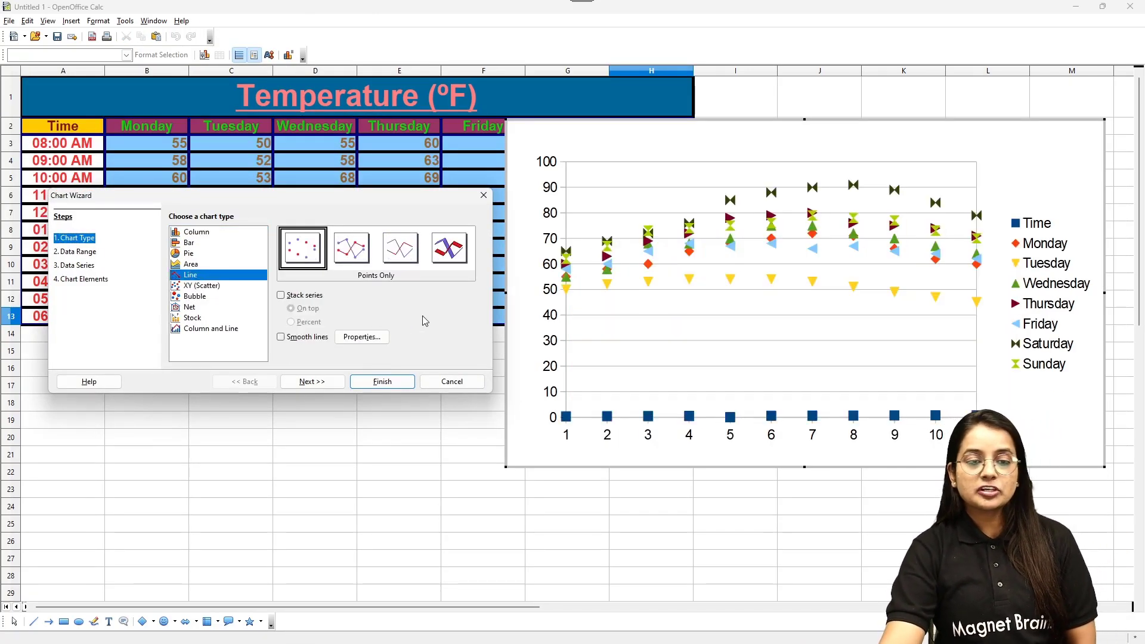
# Apply the Points and Lines variant with smooth lines and stack the series On top
pyautogui.click(352, 249)
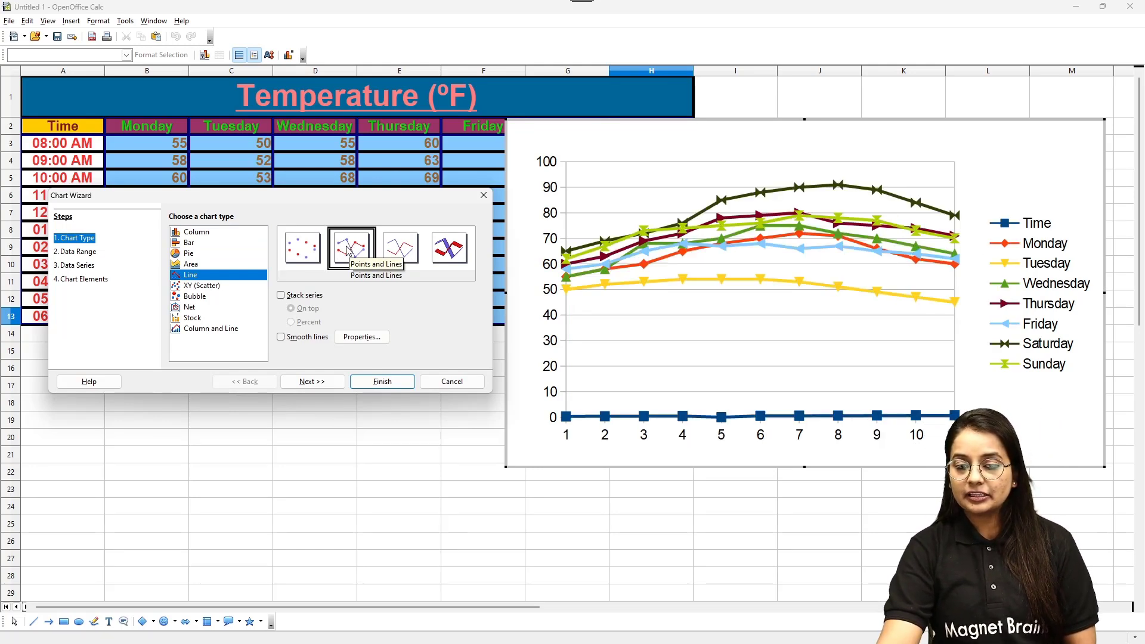
pyautogui.click(311, 342)
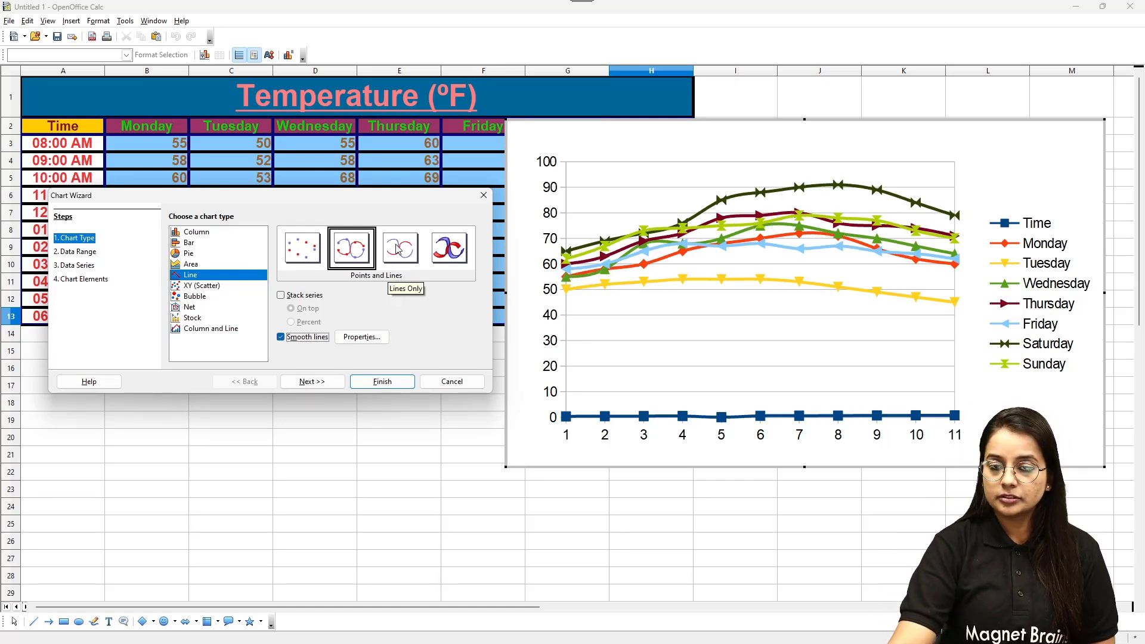
pyautogui.click(298, 297)
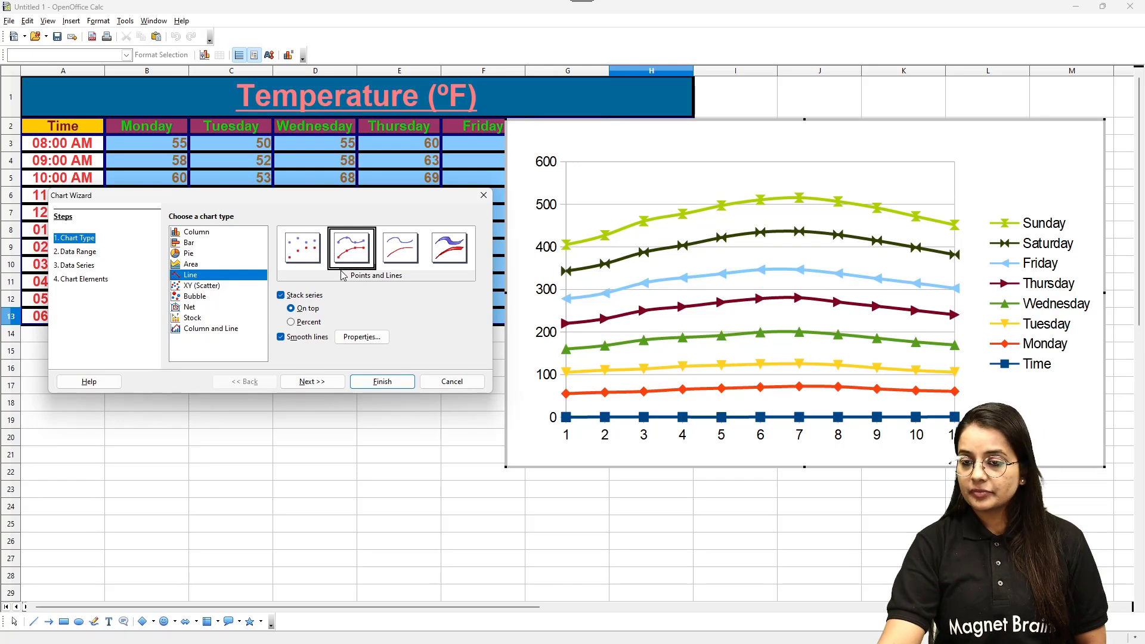
# Review the chart's data range settings and change the line variant to Lines Only after trying Points Only
pyautogui.click(77, 251)
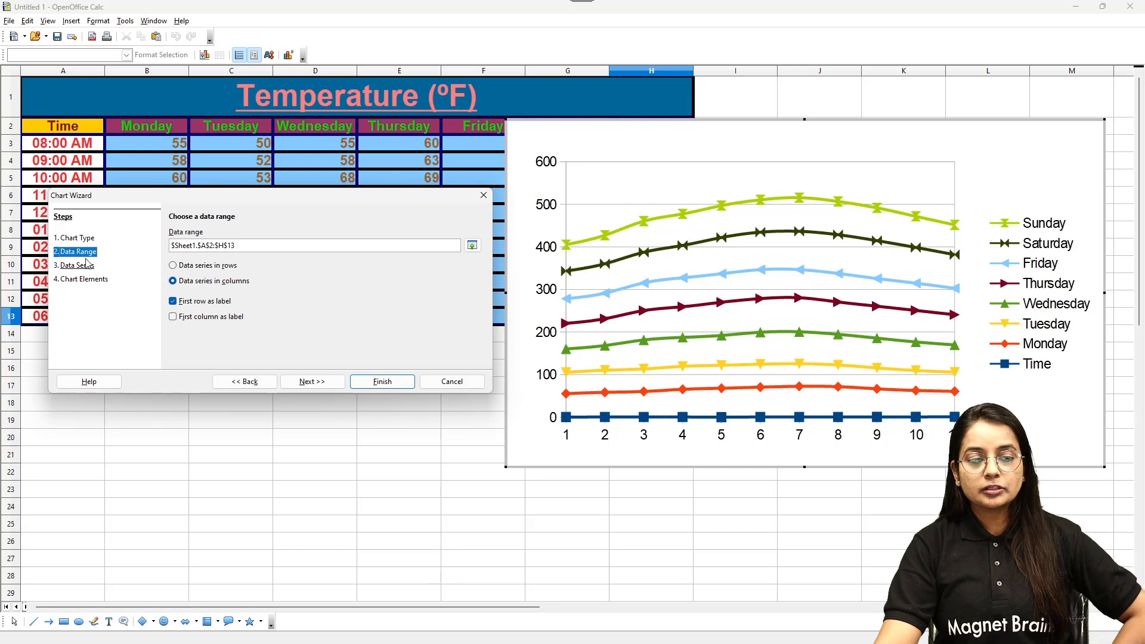
pyautogui.click(78, 238)
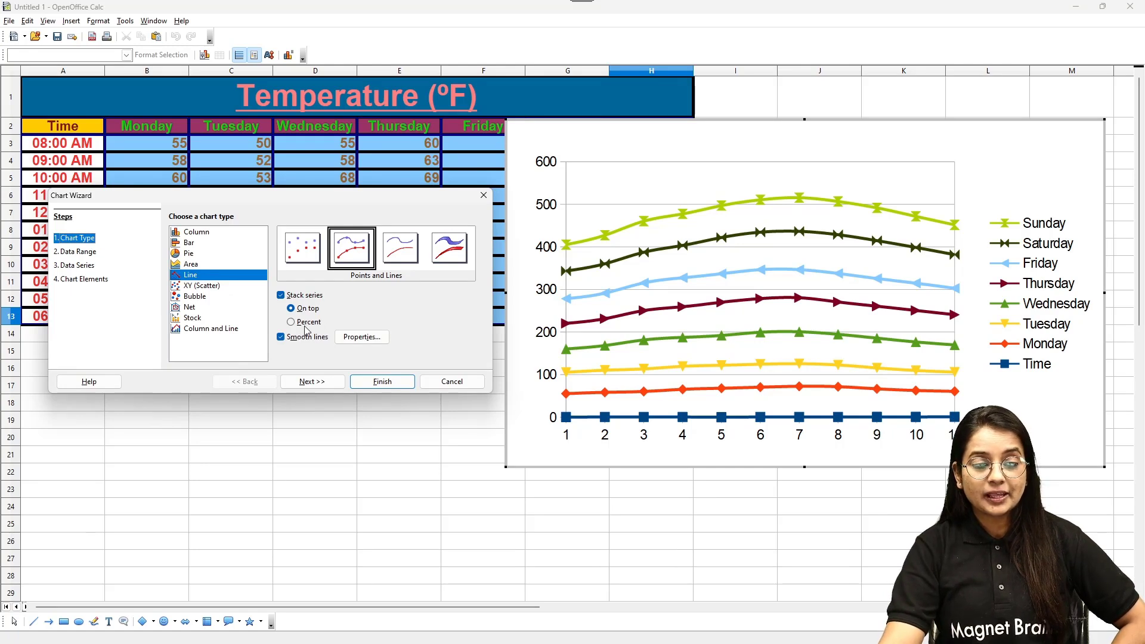
pyautogui.click(302, 247)
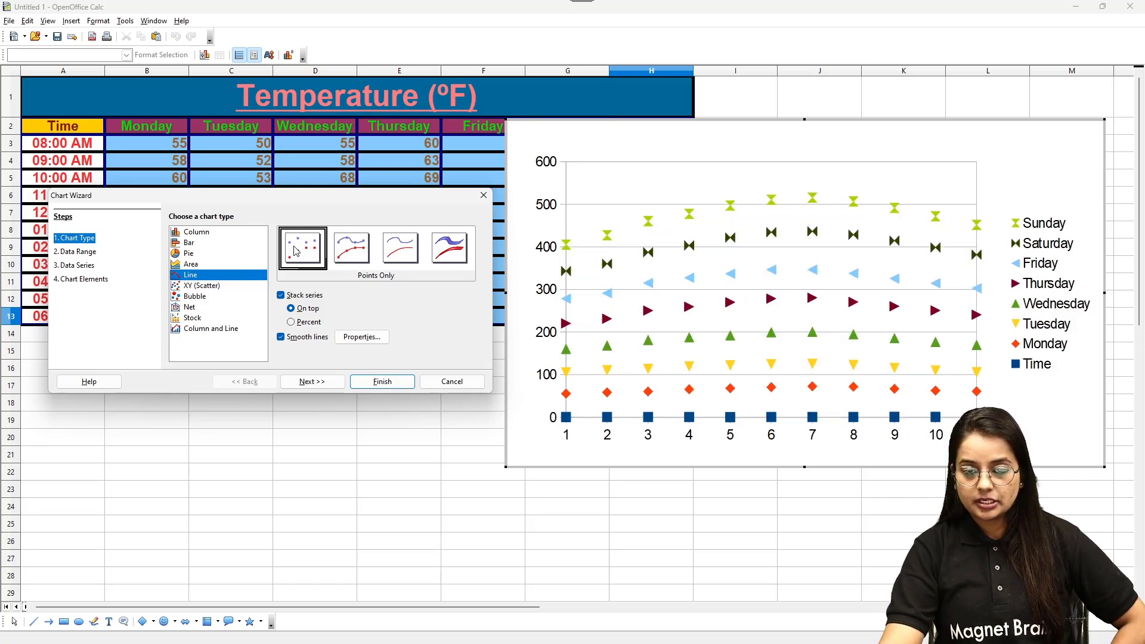
pyautogui.click(396, 248)
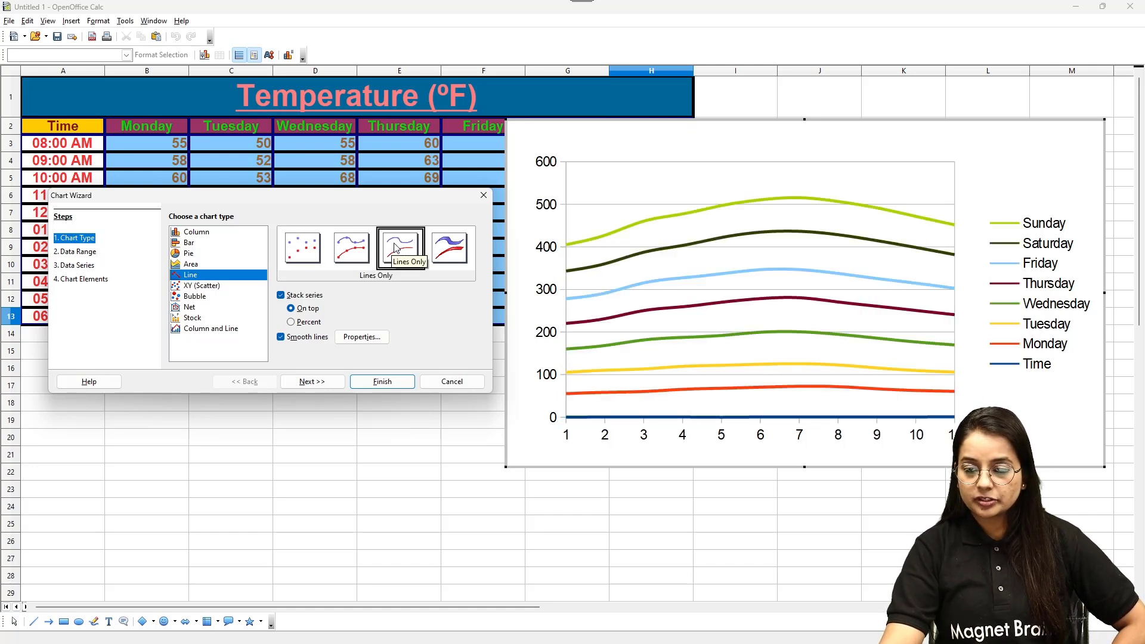
# Arrange the chart's data series in rows and use the first column as label, returning to the chart type settings
pyautogui.click(90, 252)
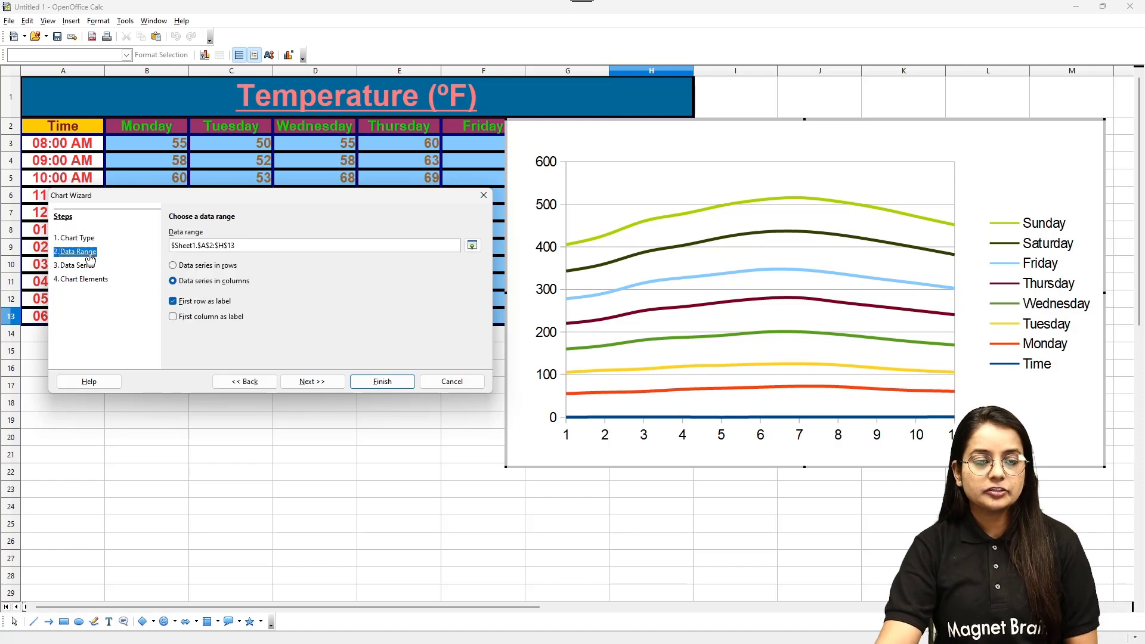
pyautogui.click(215, 267)
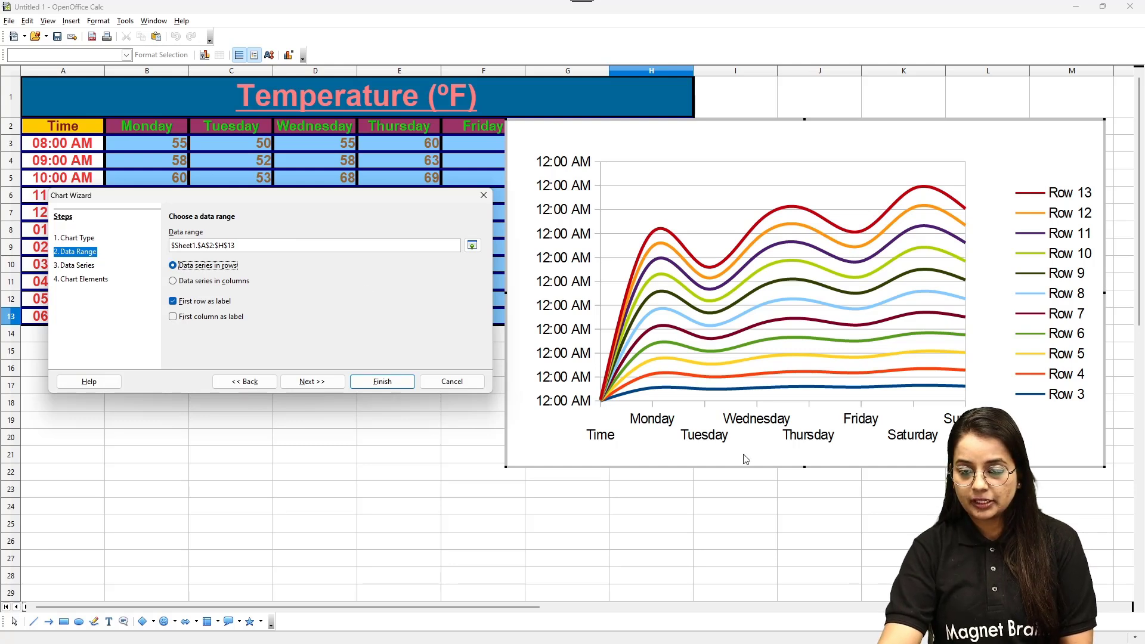
pyautogui.click(174, 316)
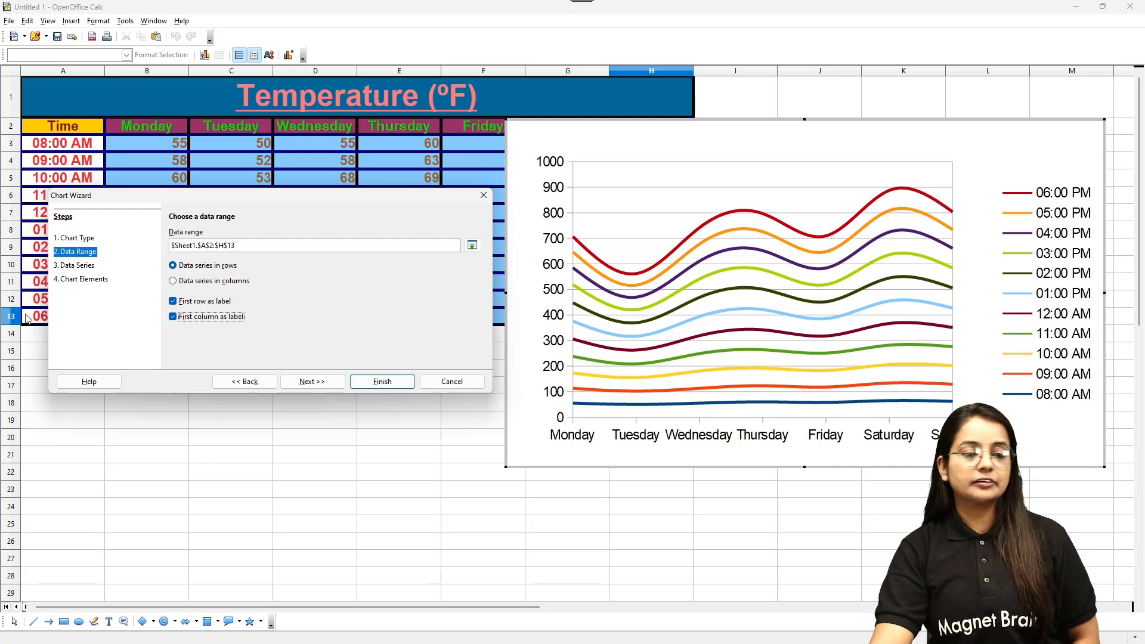
pyautogui.click(68, 239)
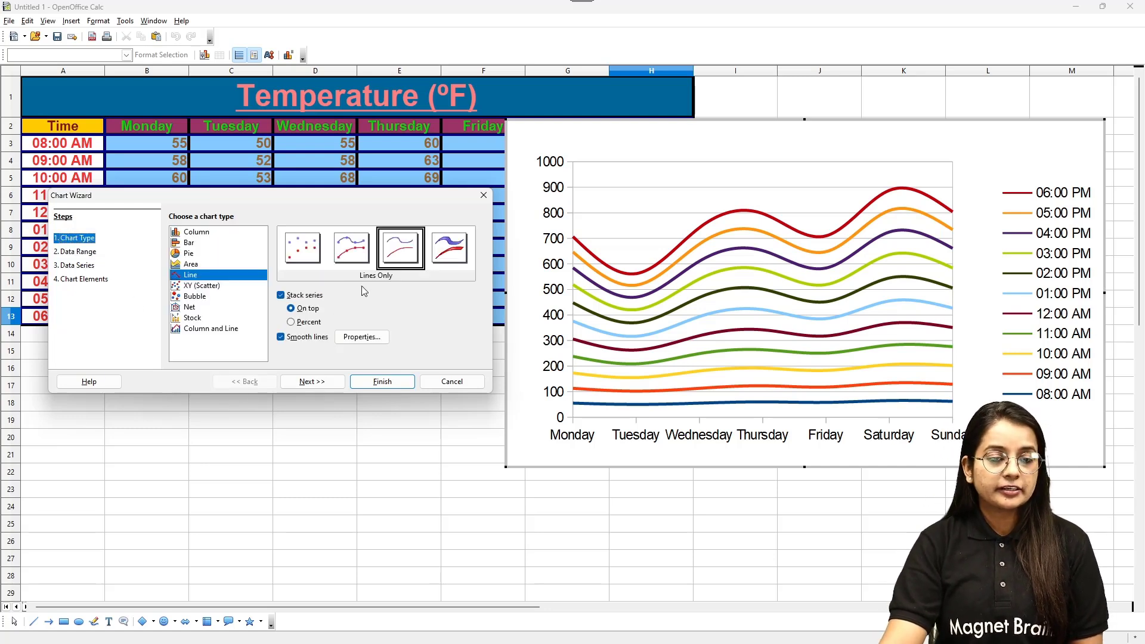
# Compare the Lines Only, Points Only and 3D Lines variants, apply Points and Lines, and finish the chart
pyautogui.click(362, 249)
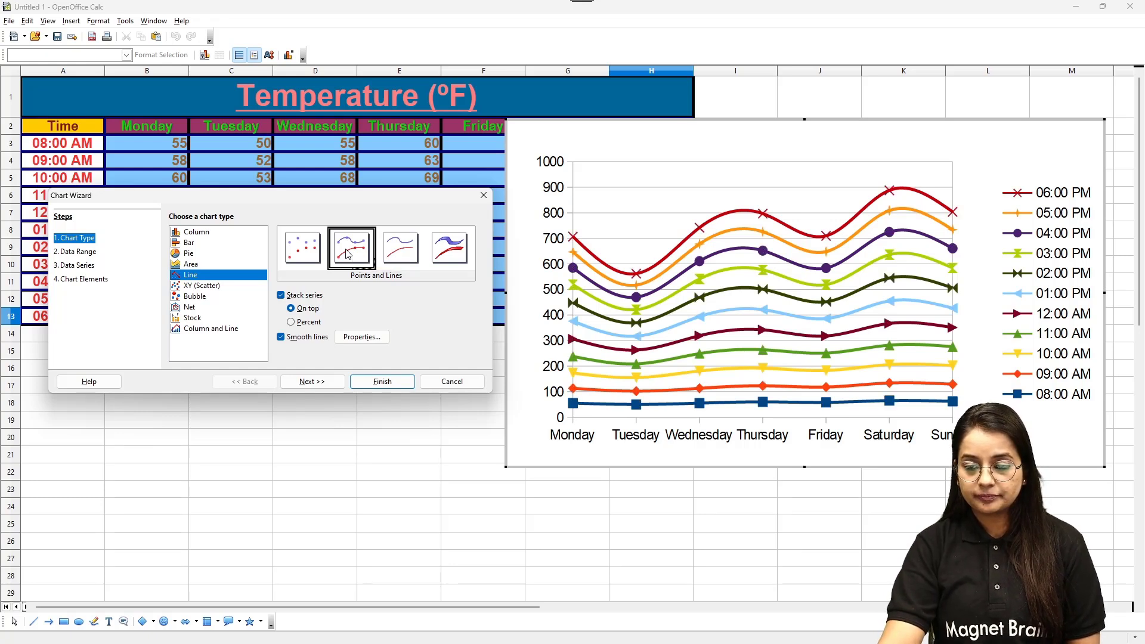
pyautogui.click(398, 250)
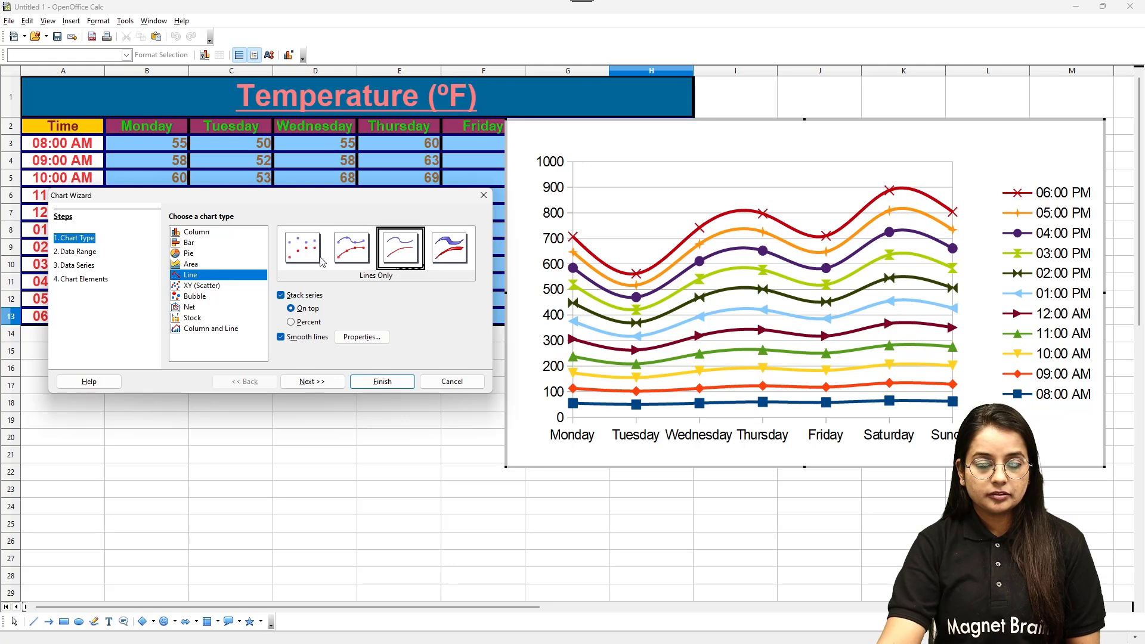
pyautogui.click(303, 250)
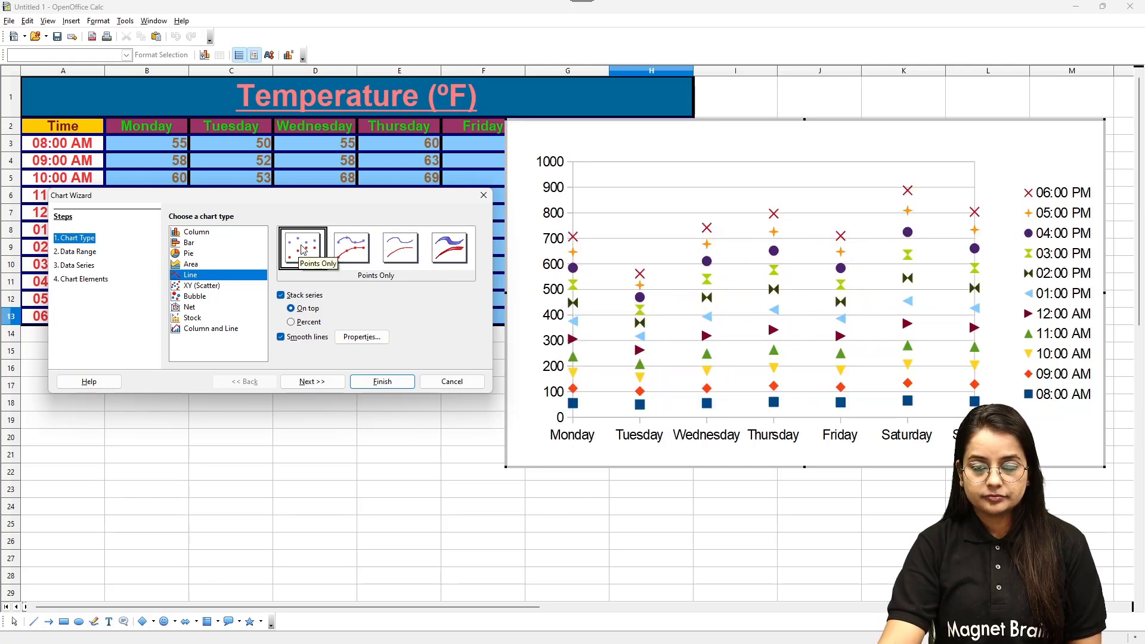
pyautogui.click(453, 257)
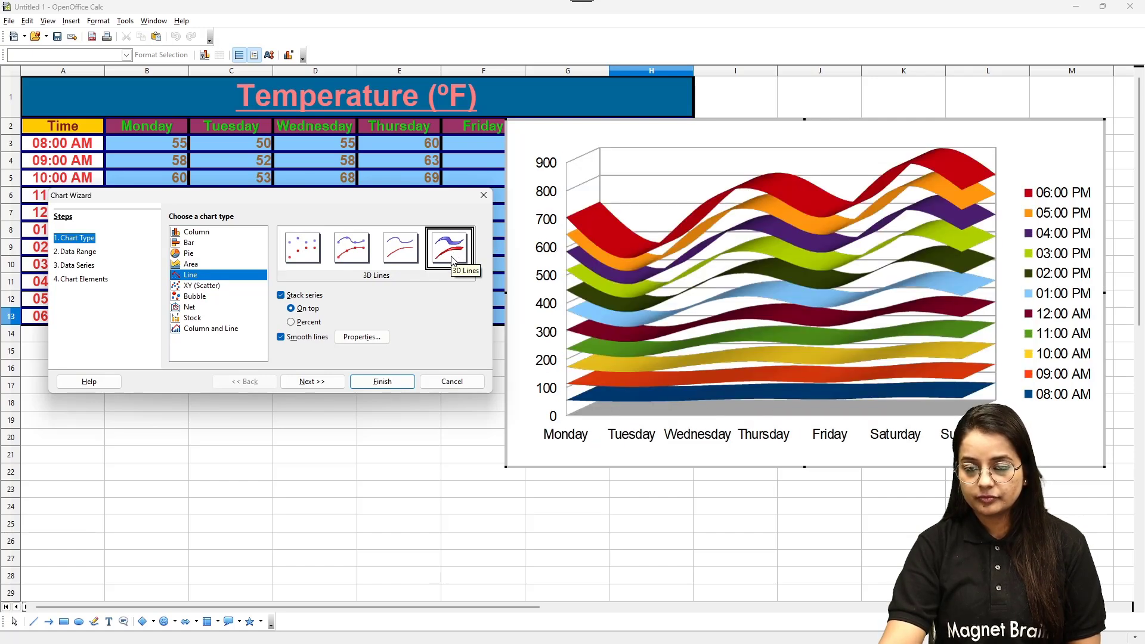
pyautogui.click(361, 254)
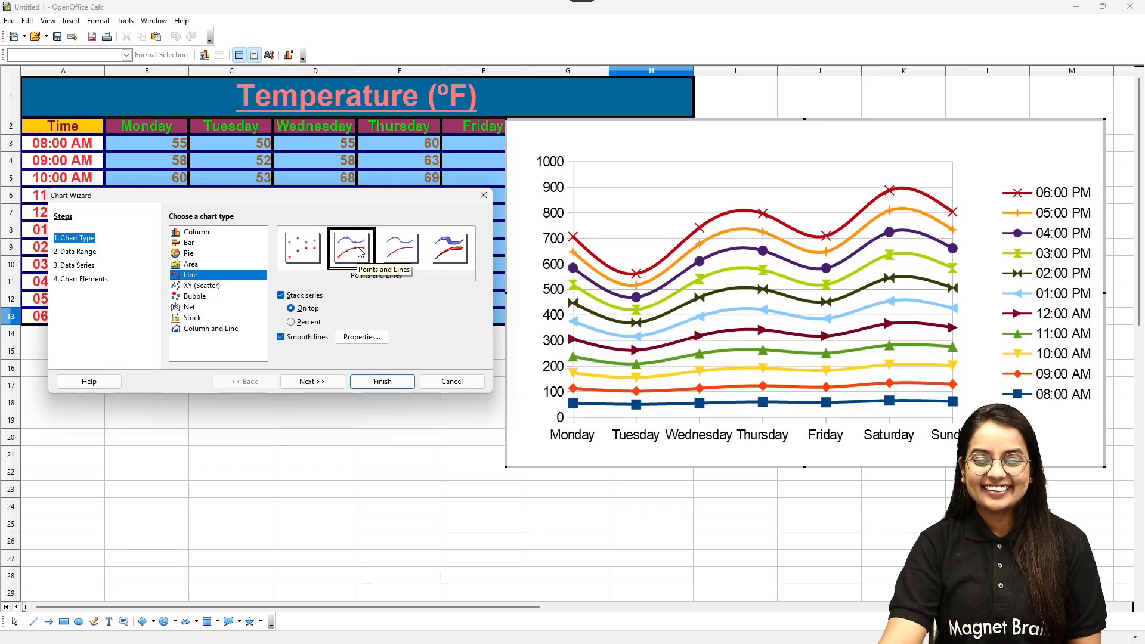
pyautogui.click(366, 383)
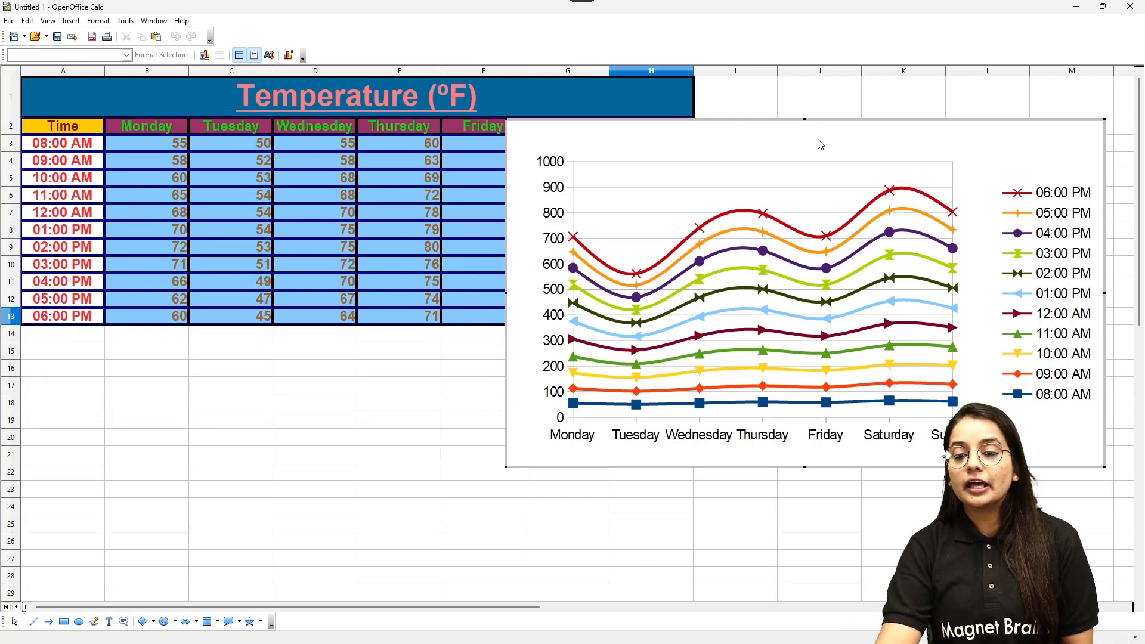
# Move the finished line chart directly below the temperature table, starting at row 14 and aligned with column A
pyautogui.click(182, 339)
pyautogui.press('Escape')
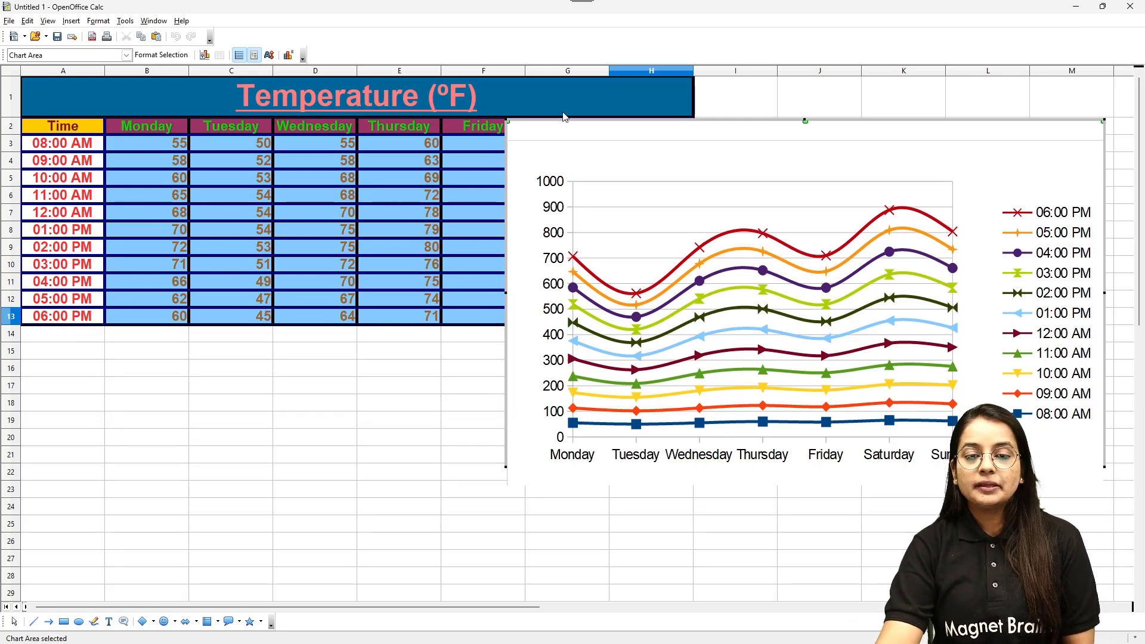
pyautogui.moveTo(522, 221); pyautogui.dragTo(46, 365)
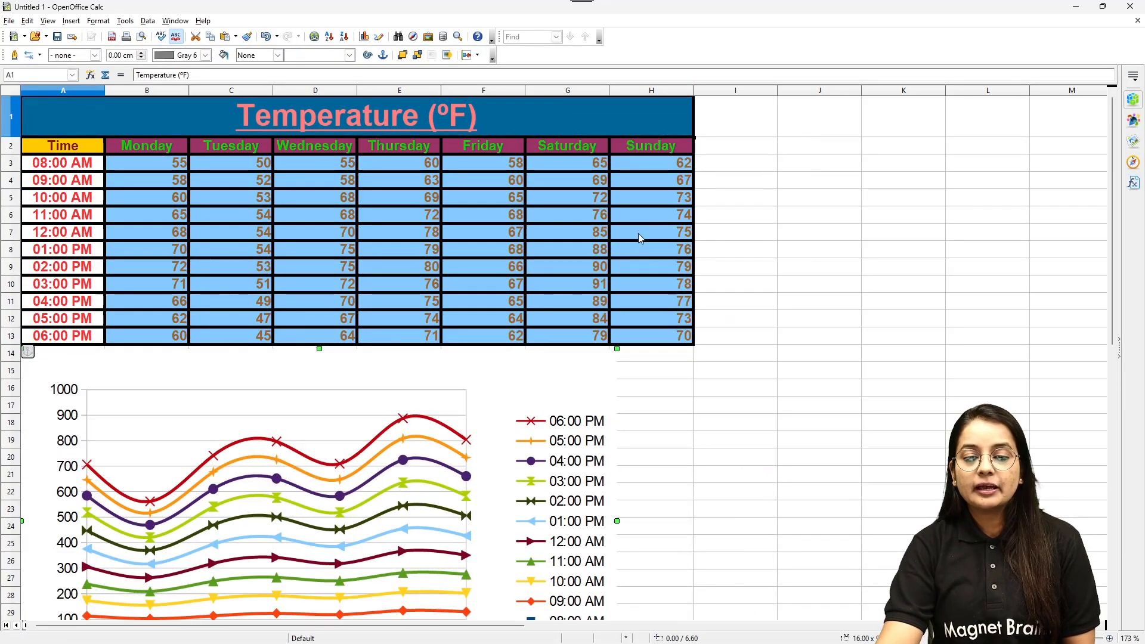
pyautogui.scroll(-2, 674, 379)
pyautogui.scroll(2, 666, 386)
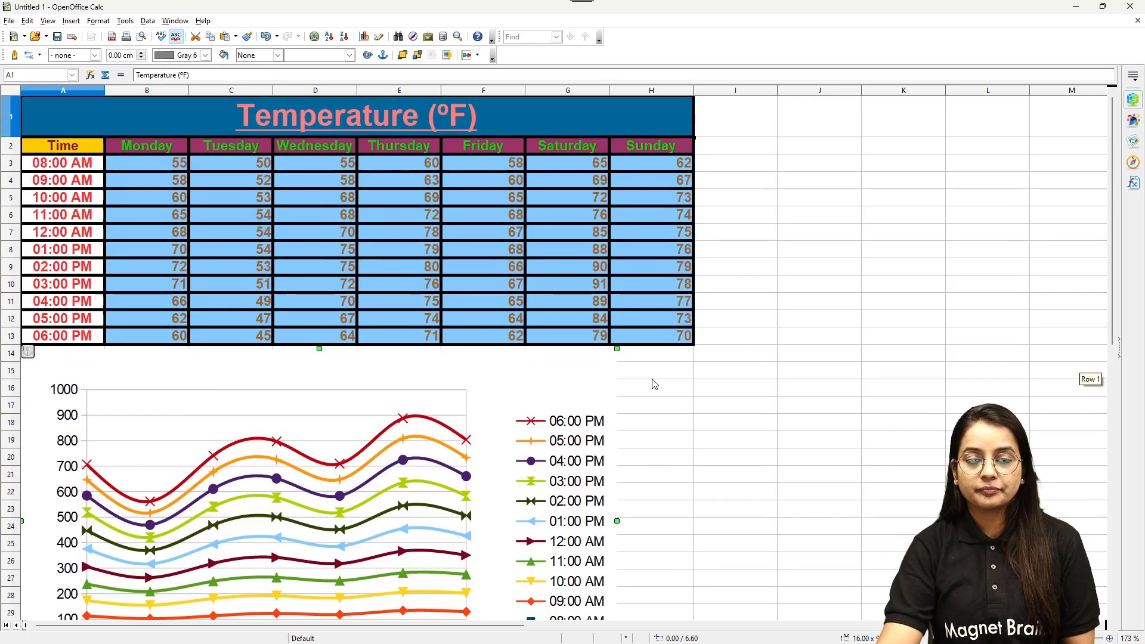
pyautogui.scroll(-3, 561, 502)
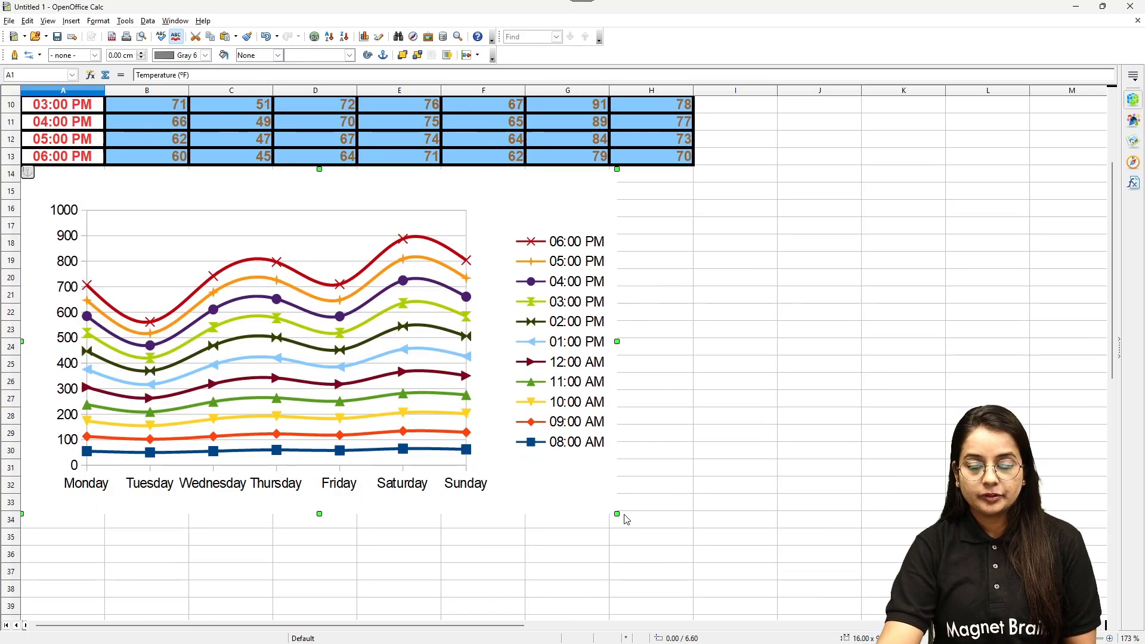
# Shrink the chart, then widen it to match the table's full width, about 18.07 × 6.27 cm
pyautogui.moveTo(618, 514); pyautogui.dragTo(455, 409)
pyautogui.click(652, 365)
pyautogui.scroll(3, 647, 375)
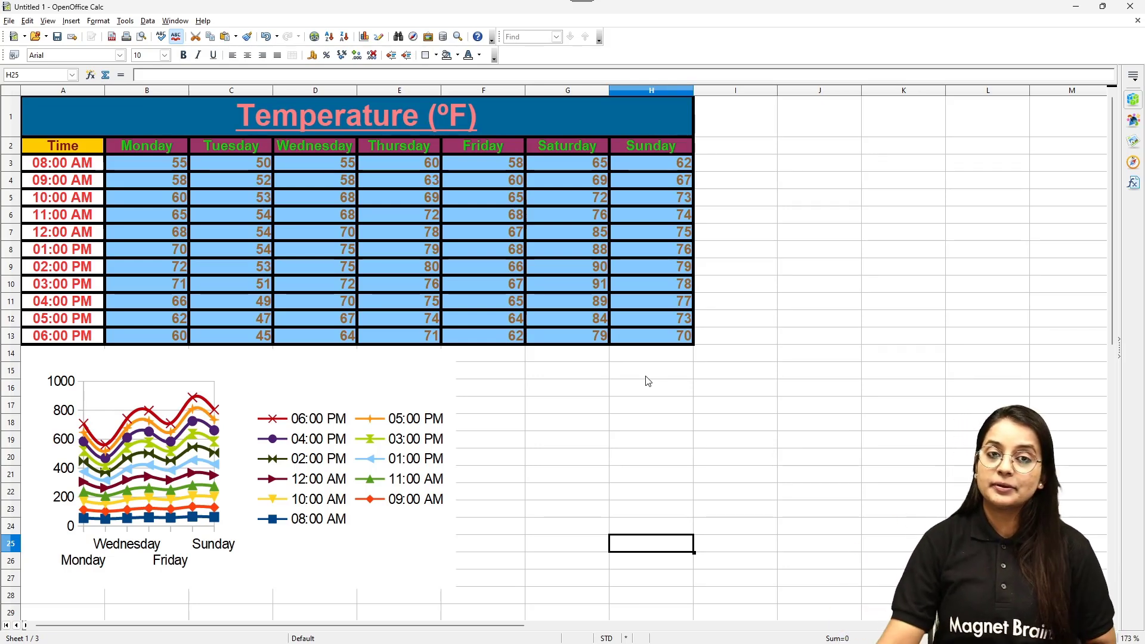
pyautogui.click(371, 406)
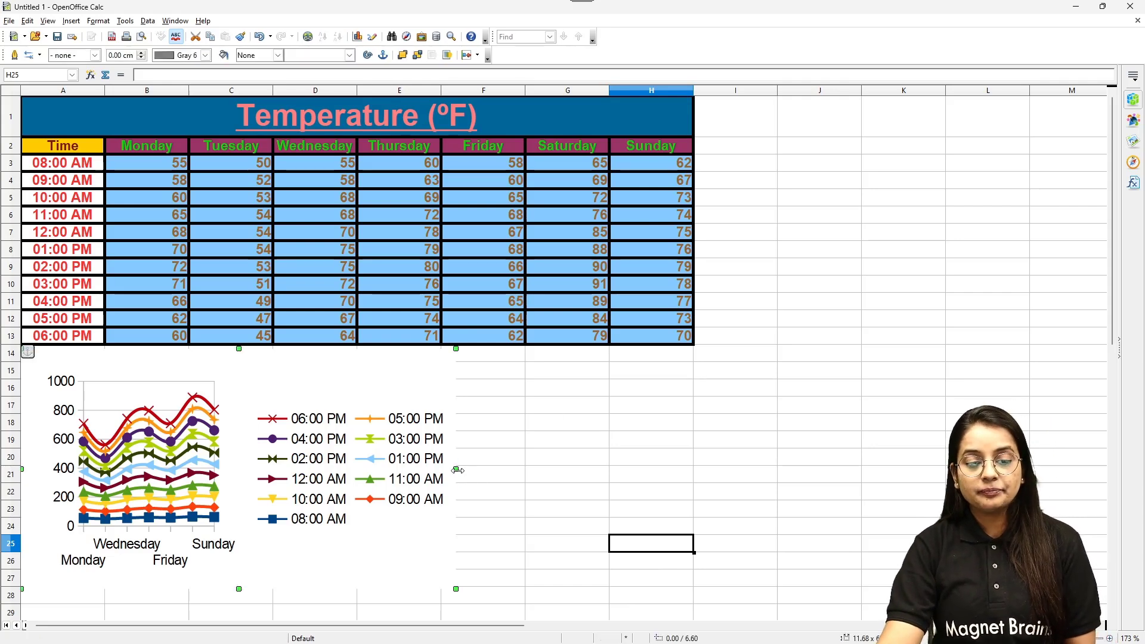
pyautogui.moveTo(456, 469)
pyautogui.mouseDown()
pyautogui.moveTo(632, 454)
pyautogui.moveTo(694, 469)
pyautogui.mouseUp()
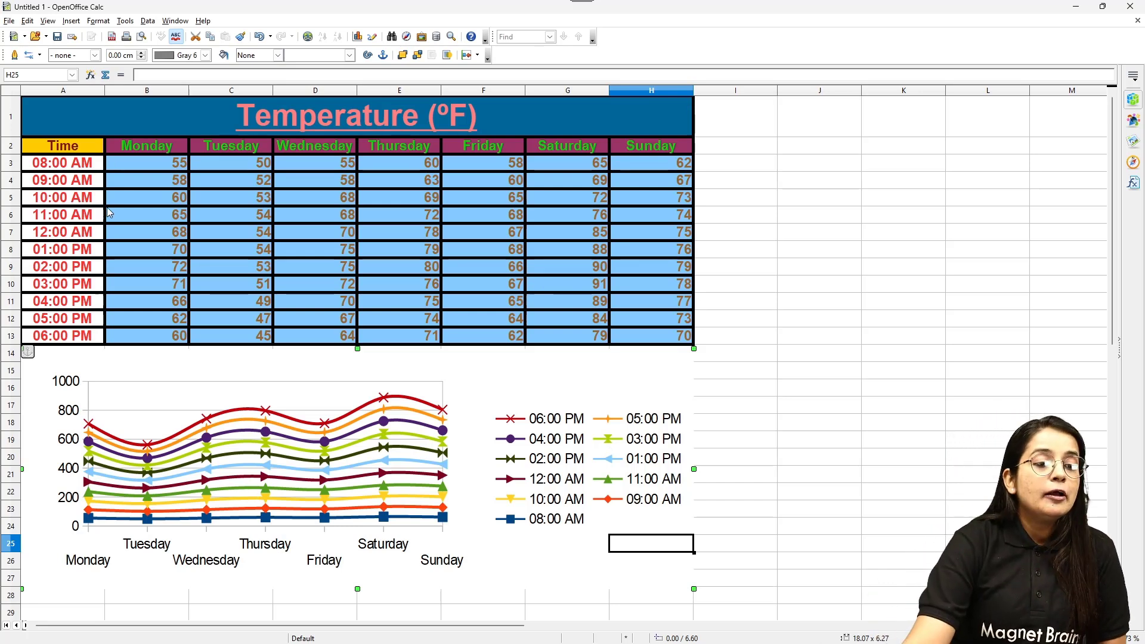
pyautogui.click(78, 166)
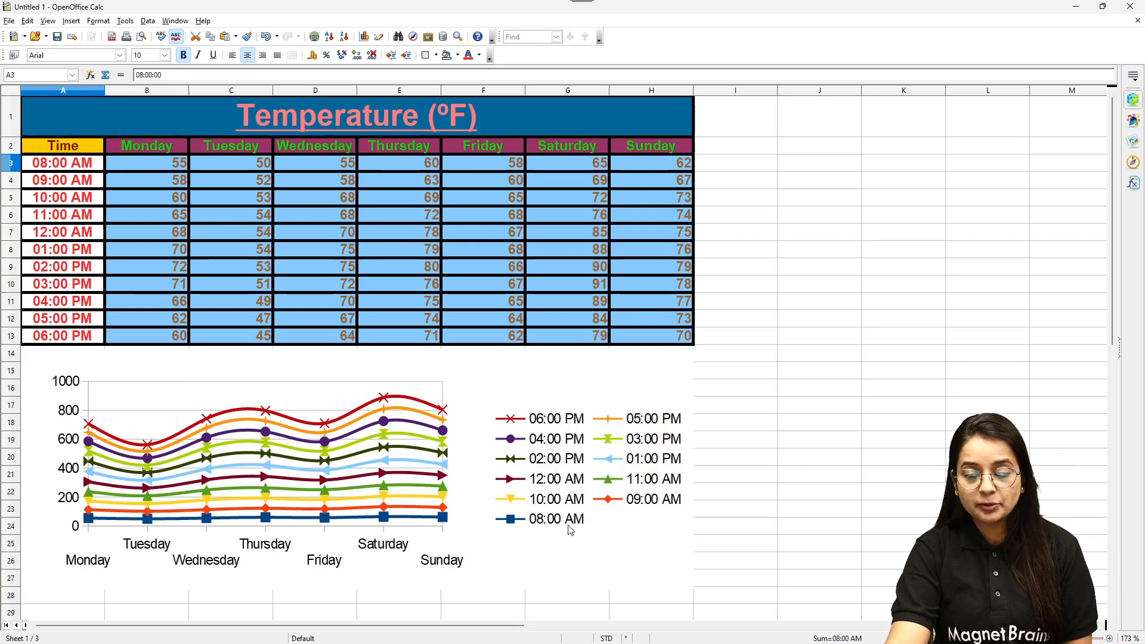
pyautogui.click(139, 160)
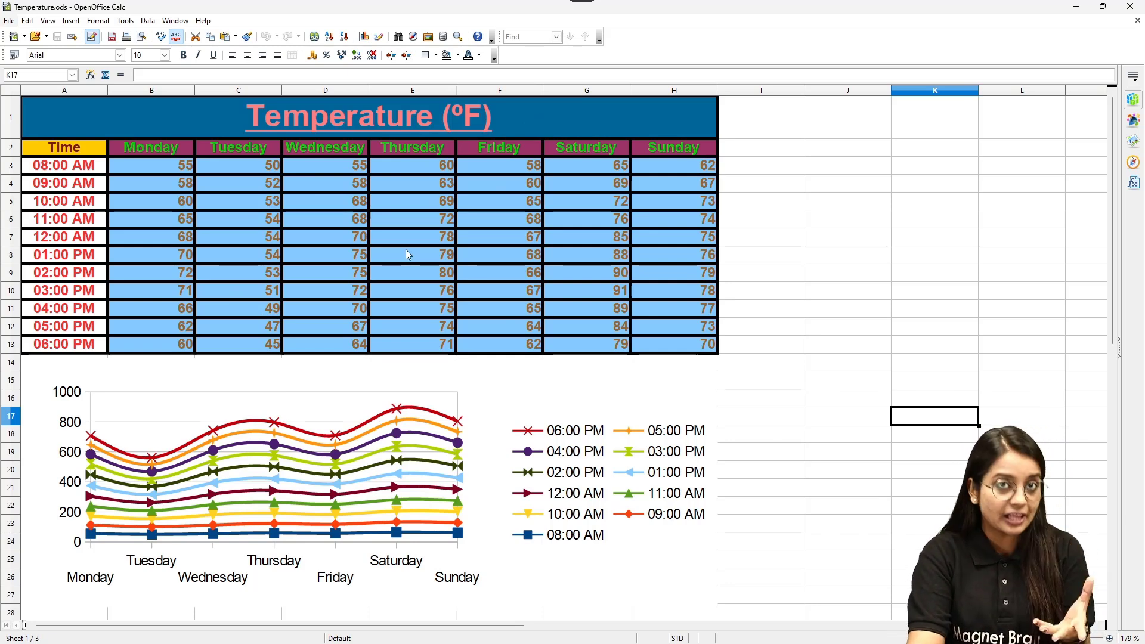
pyautogui.click(238, 202)
pyautogui.moveTo(167, 169); pyautogui.dragTo(692, 327)
pyautogui.click(96, 254)
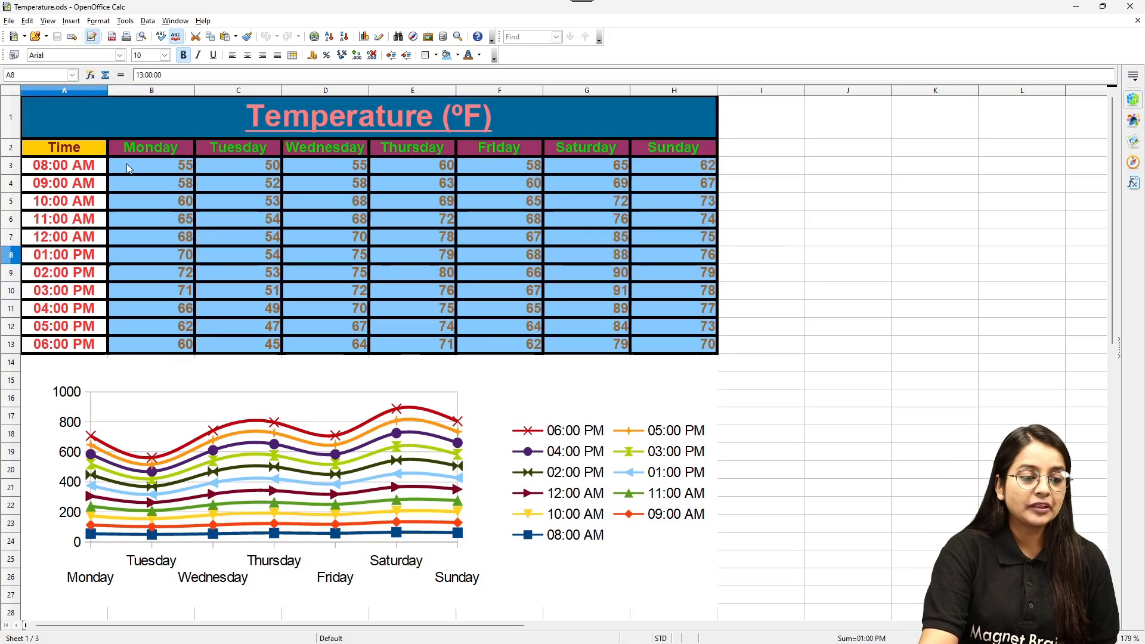
pyautogui.moveTo(64, 147); pyautogui.dragTo(692, 341)
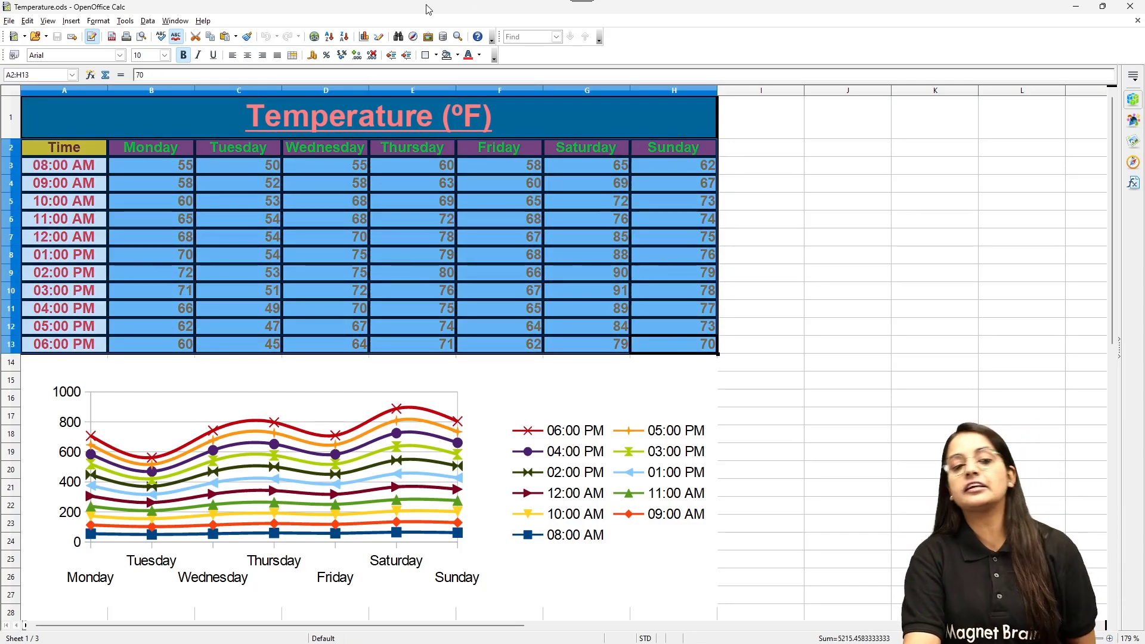
pyautogui.click(364, 37)
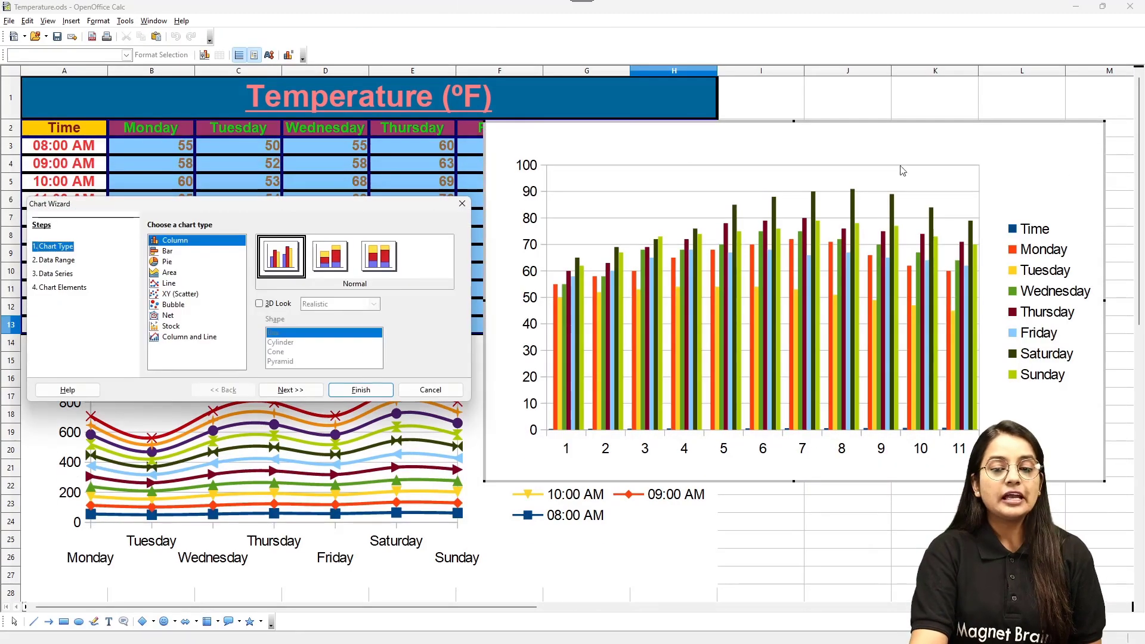
pyautogui.click(460, 205)
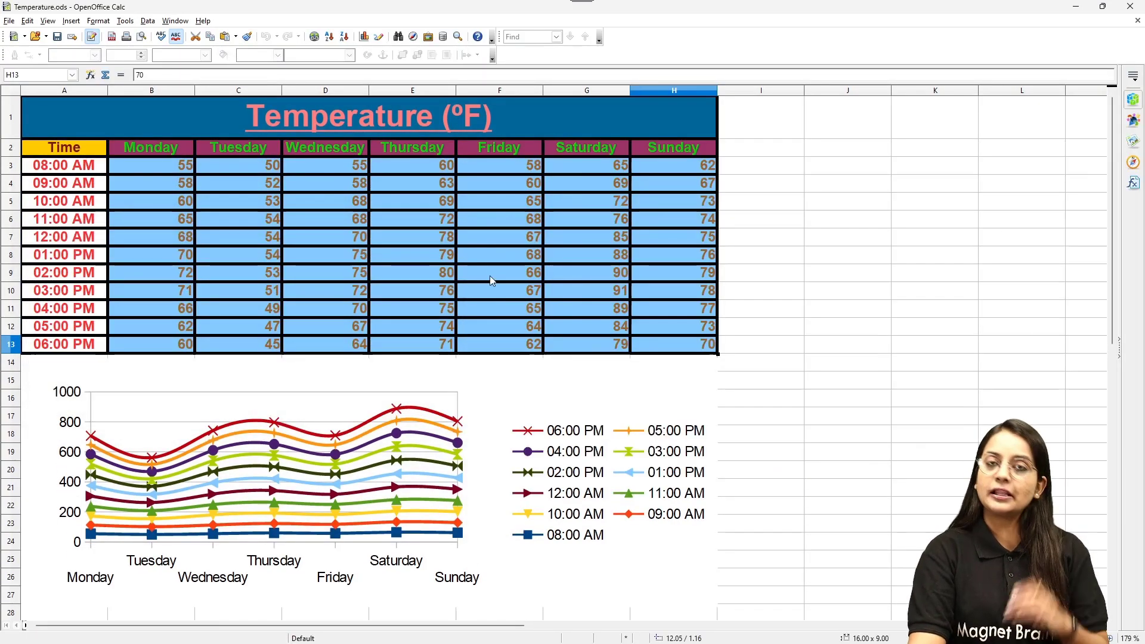
# Delete the stacked line chart below the temperature table
pyautogui.click(475, 412)
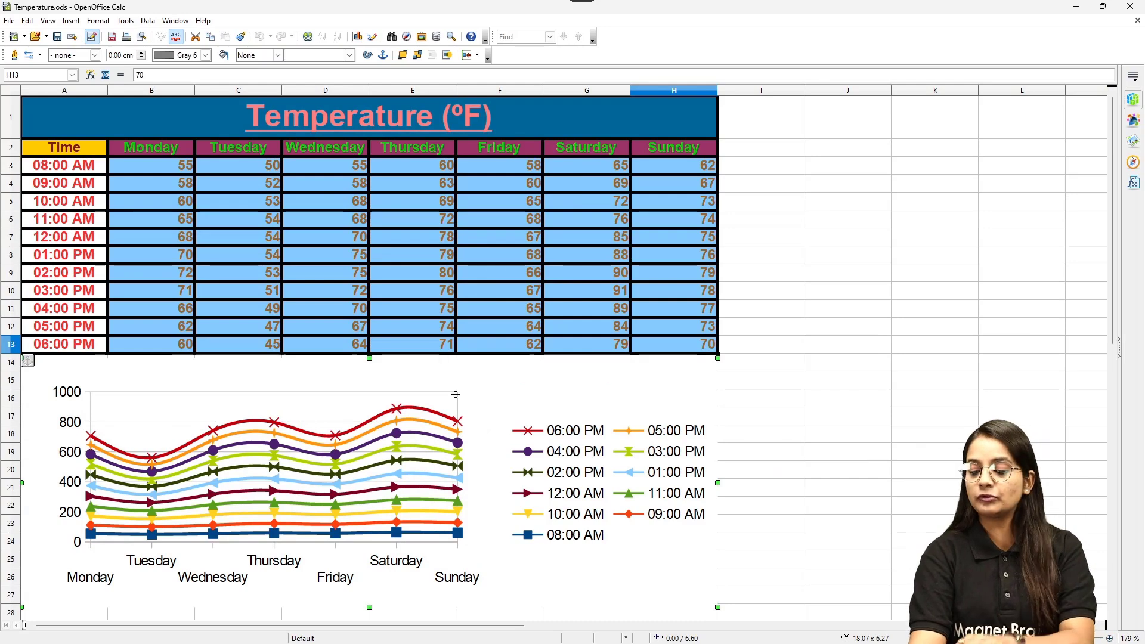
pyautogui.press('Delete')
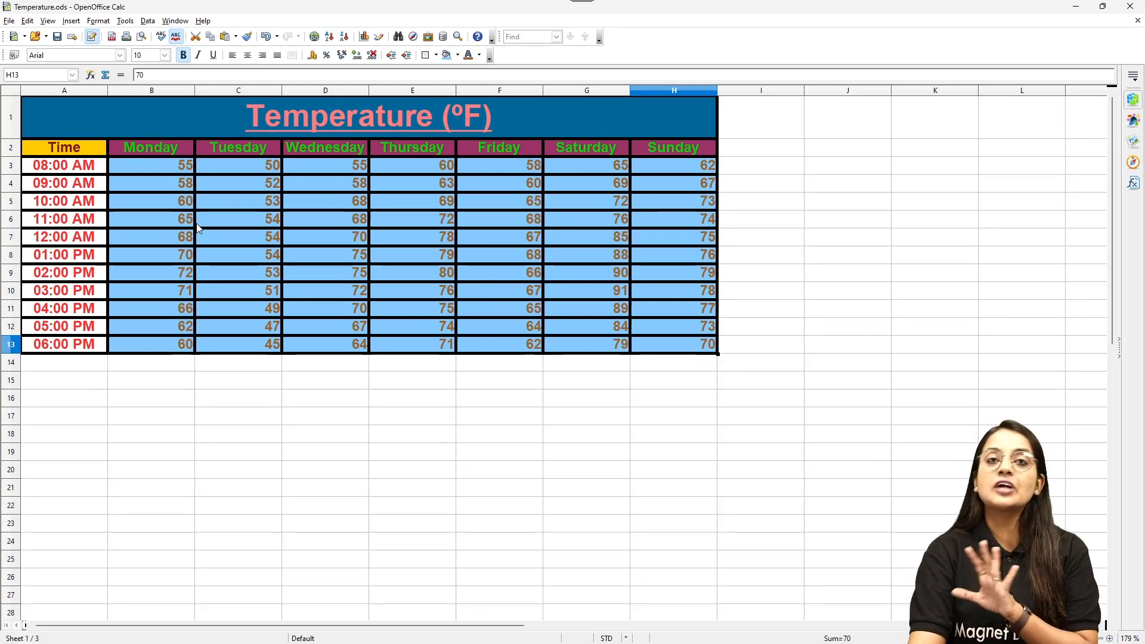
pyautogui.hotkey('ctrl', 'z')
pyautogui.click(203, 367)
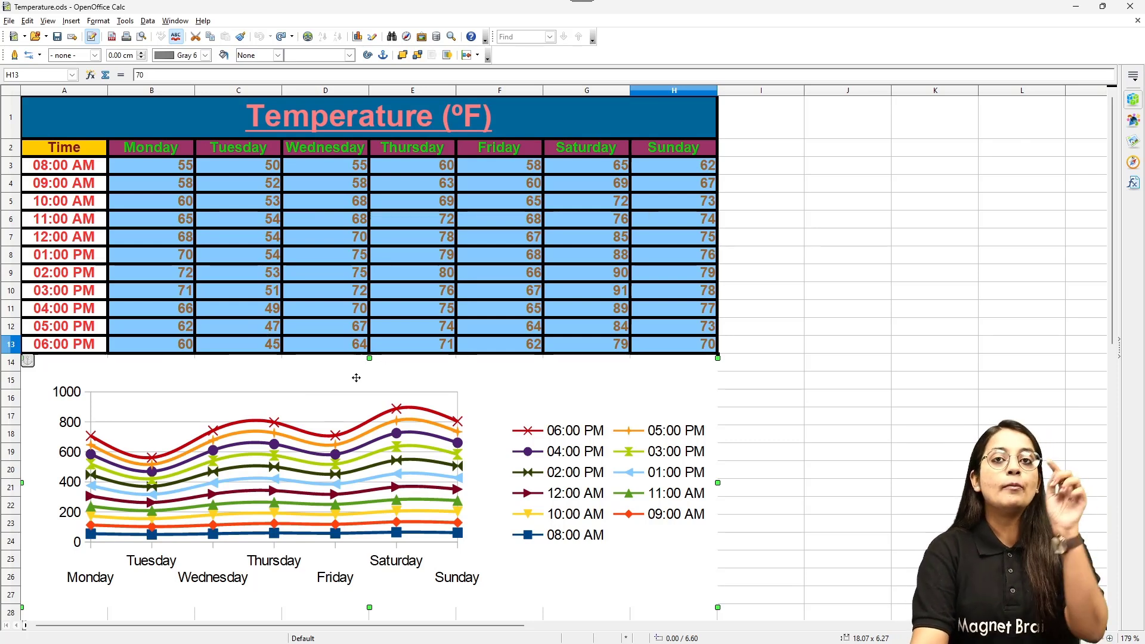
pyautogui.press('Delete')
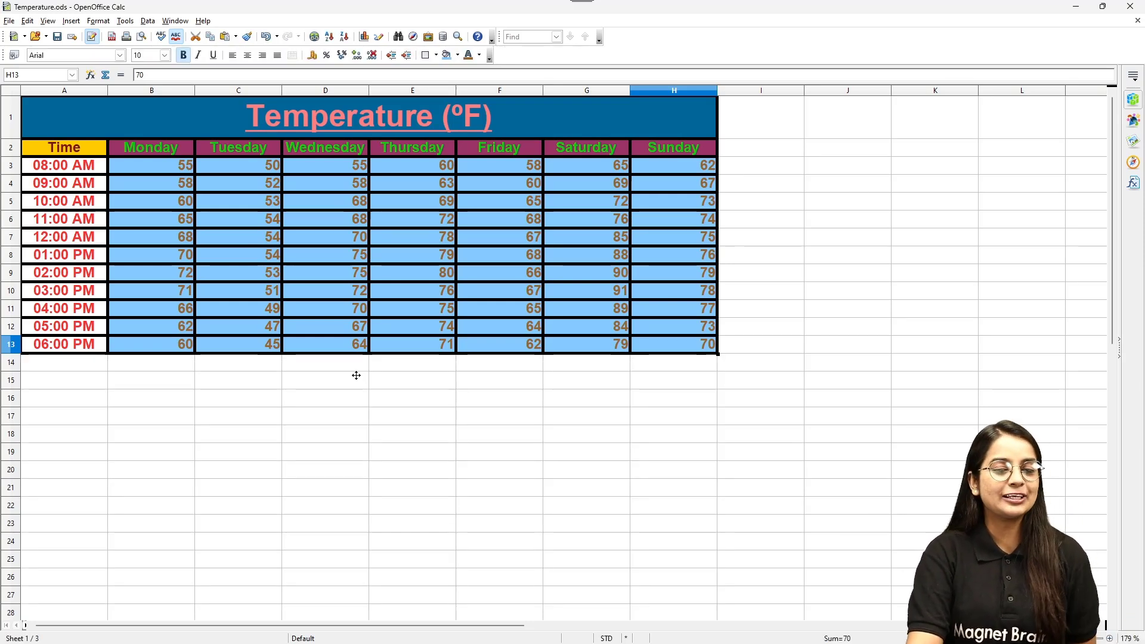
# Select the table range A2:H13 and insert a Line chart with the Points and Lines variant
pyautogui.click(219, 239)
pyautogui.moveTo(34, 151); pyautogui.dragTo(683, 346)
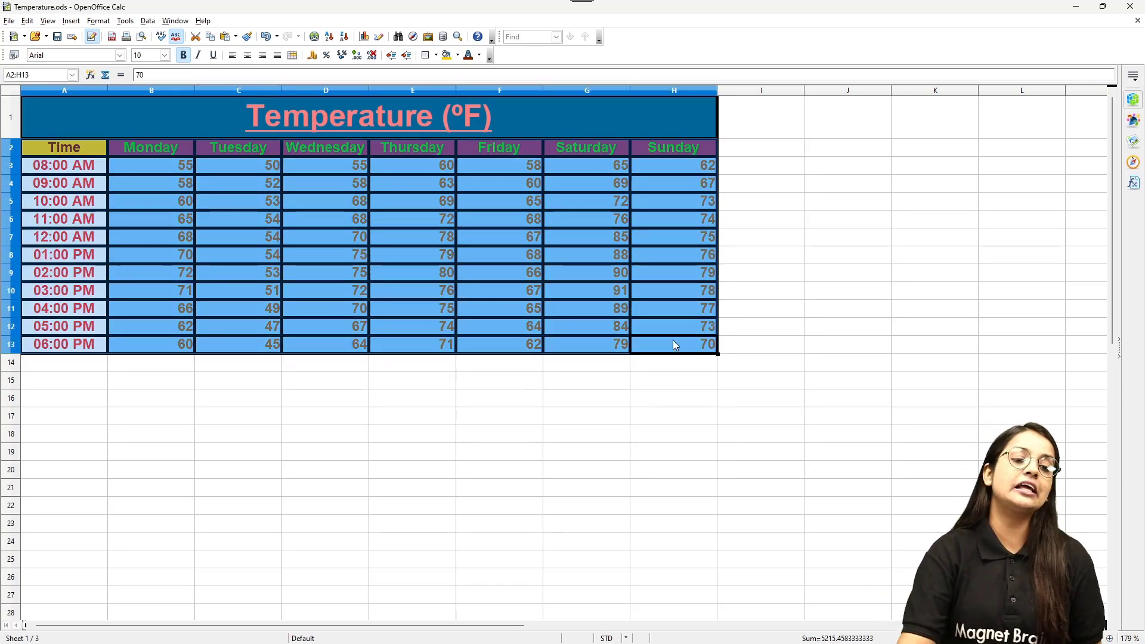
pyautogui.click(364, 36)
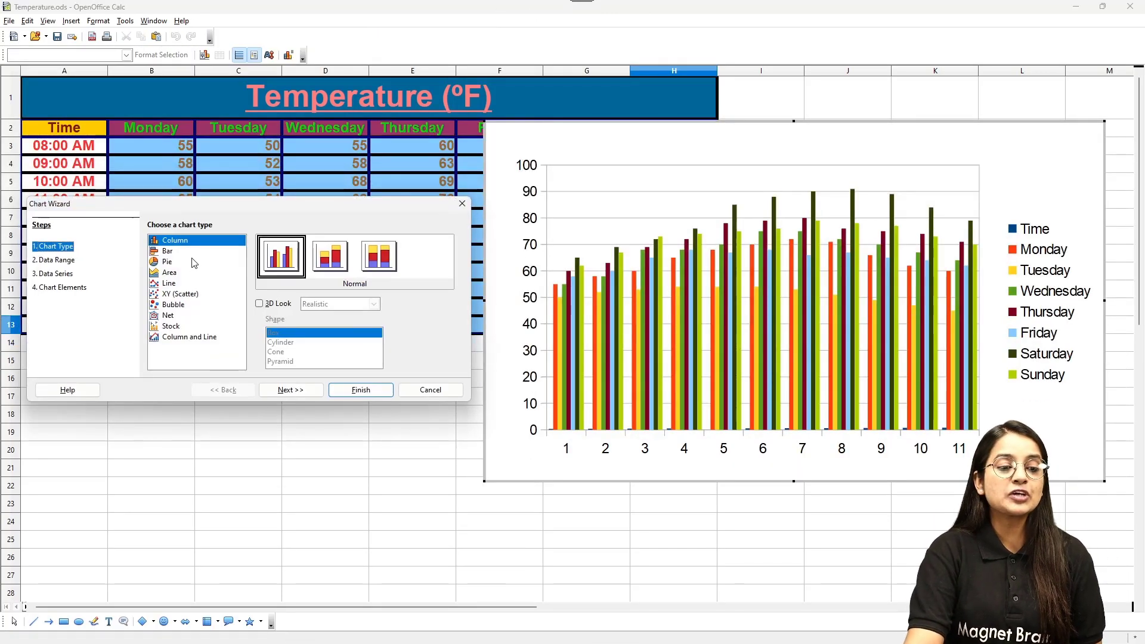
pyautogui.click(168, 283)
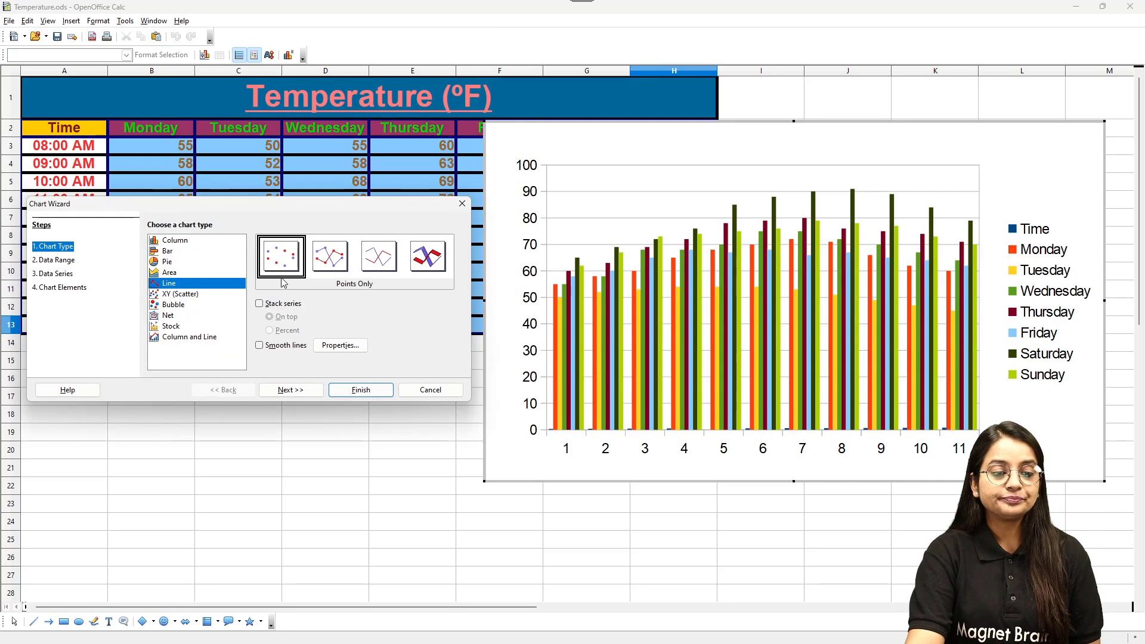
pyautogui.click(327, 255)
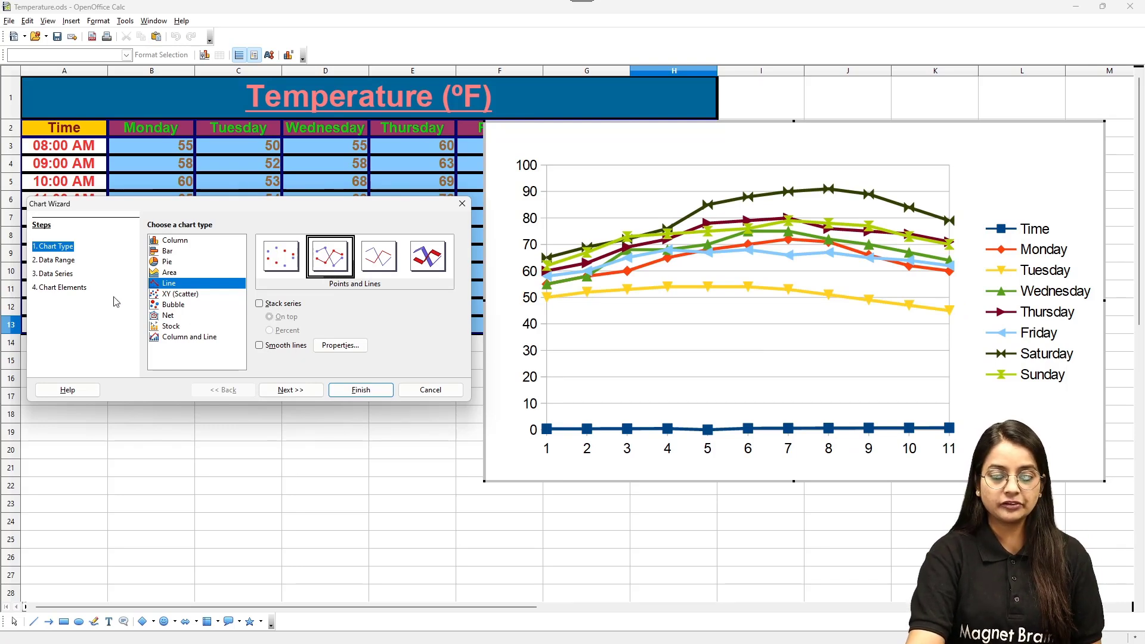
# Arrange the data series in columns with the first row and first column as labels, and finish the chart
pyautogui.click(60, 265)
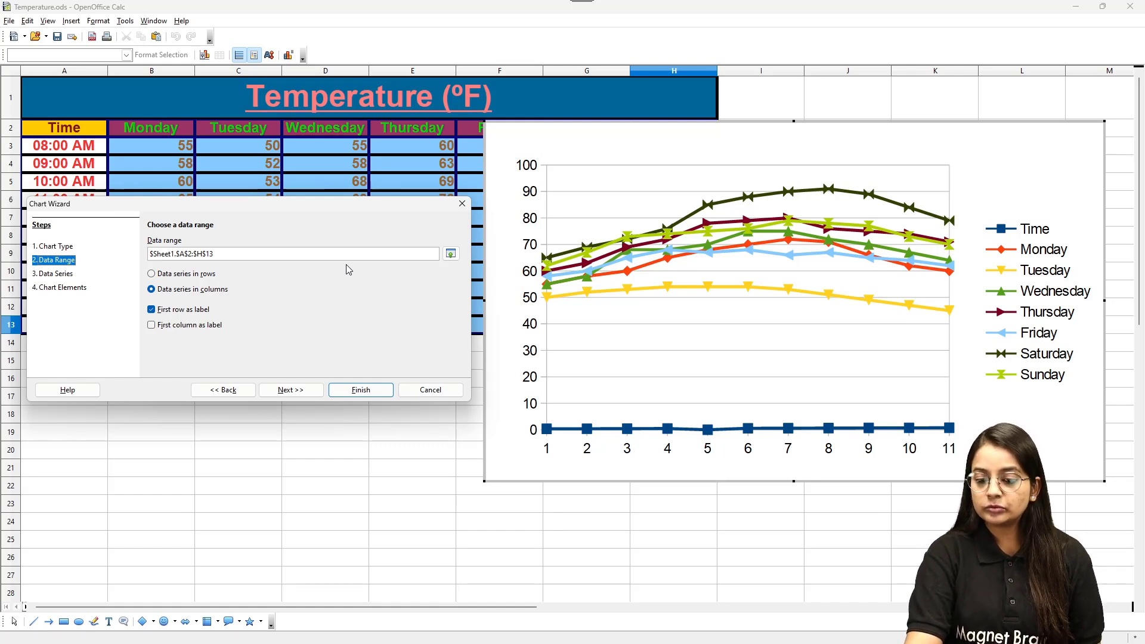
pyautogui.click(164, 276)
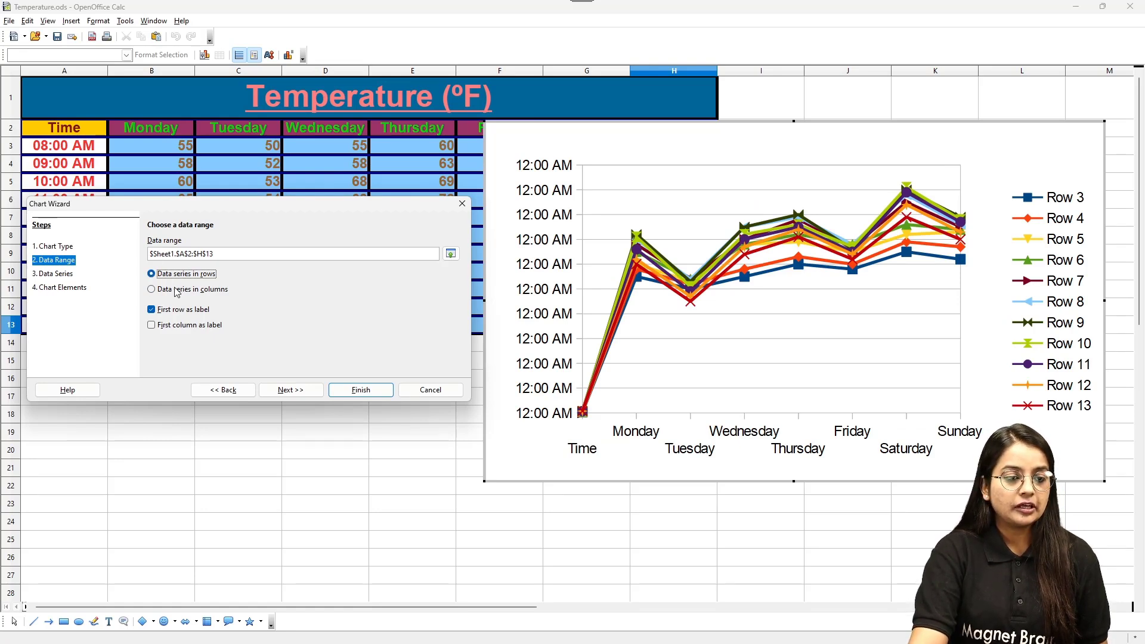
pyautogui.click(178, 290)
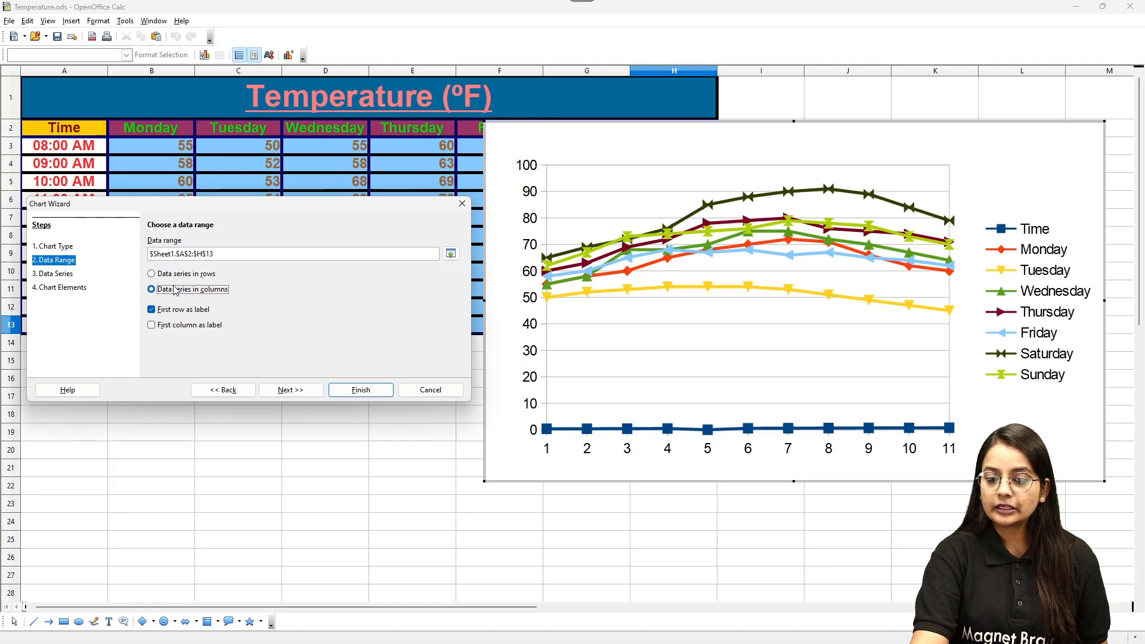
pyautogui.click(153, 325)
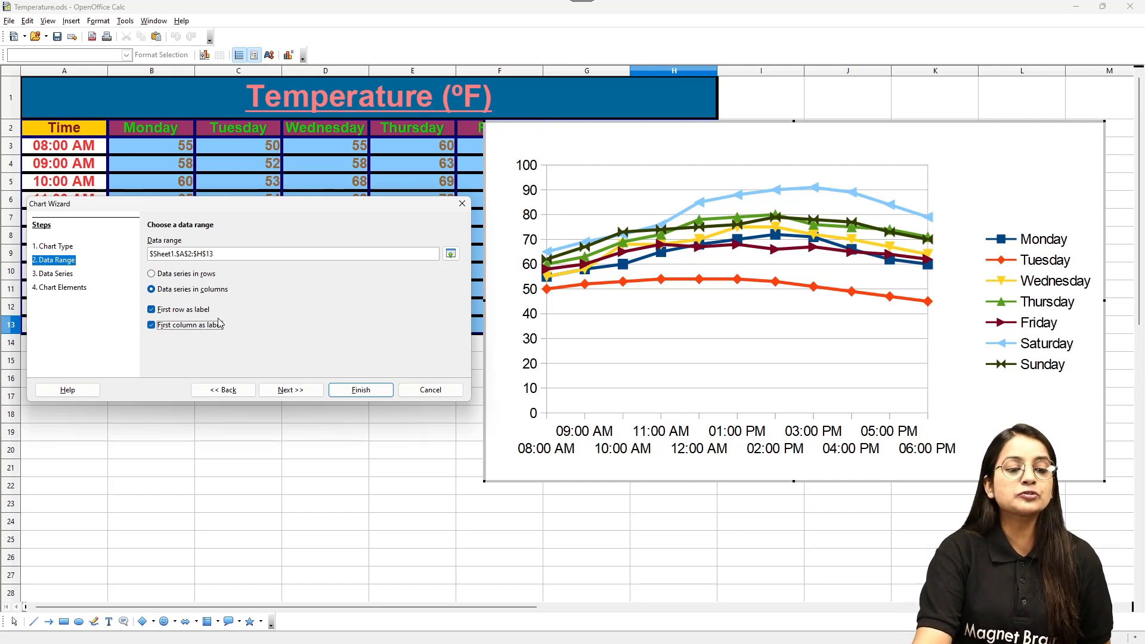
pyautogui.click(352, 391)
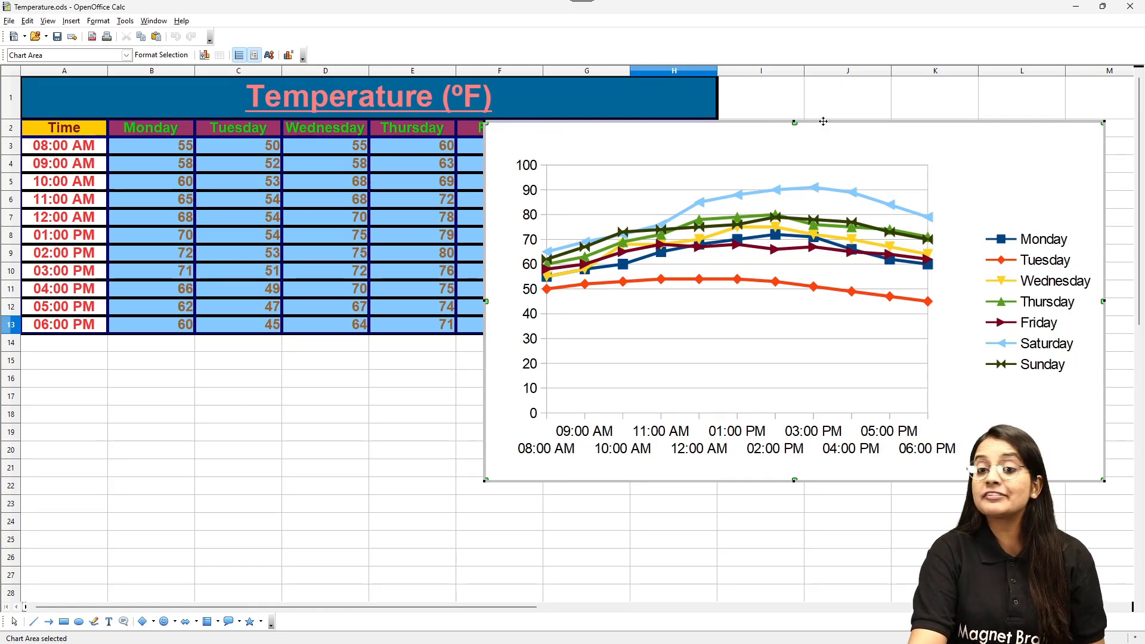
# Move the new line chart directly below the table, starting at row 14 and aligned with column A
pyautogui.moveTo(824, 127); pyautogui.dragTo(362, 336)
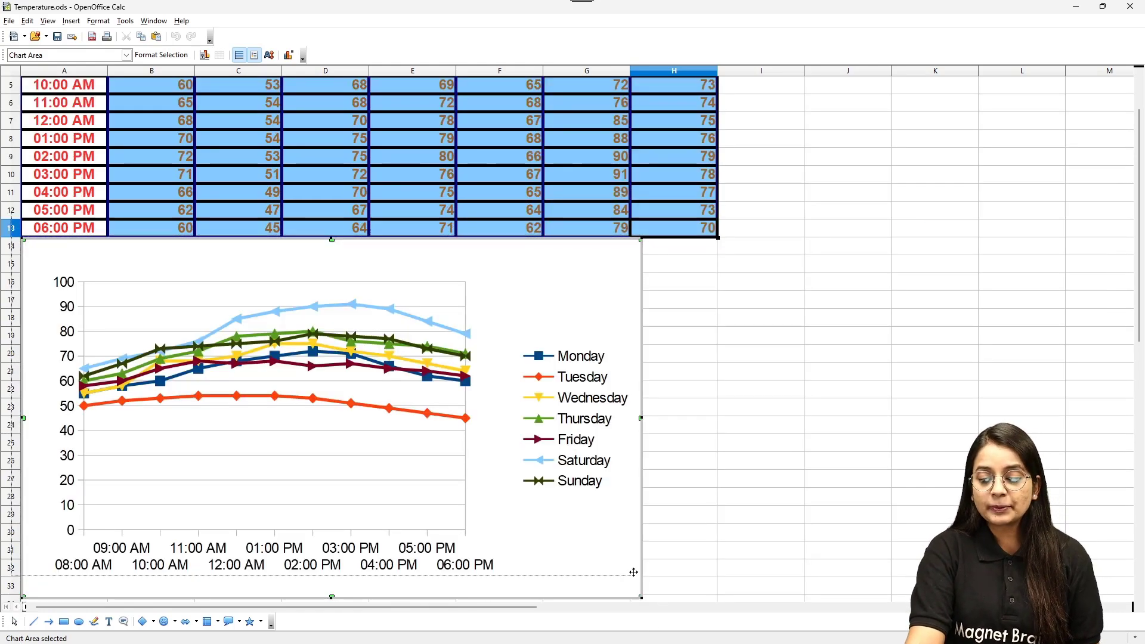
pyautogui.moveTo(473, 524); pyautogui.dragTo(471, 433)
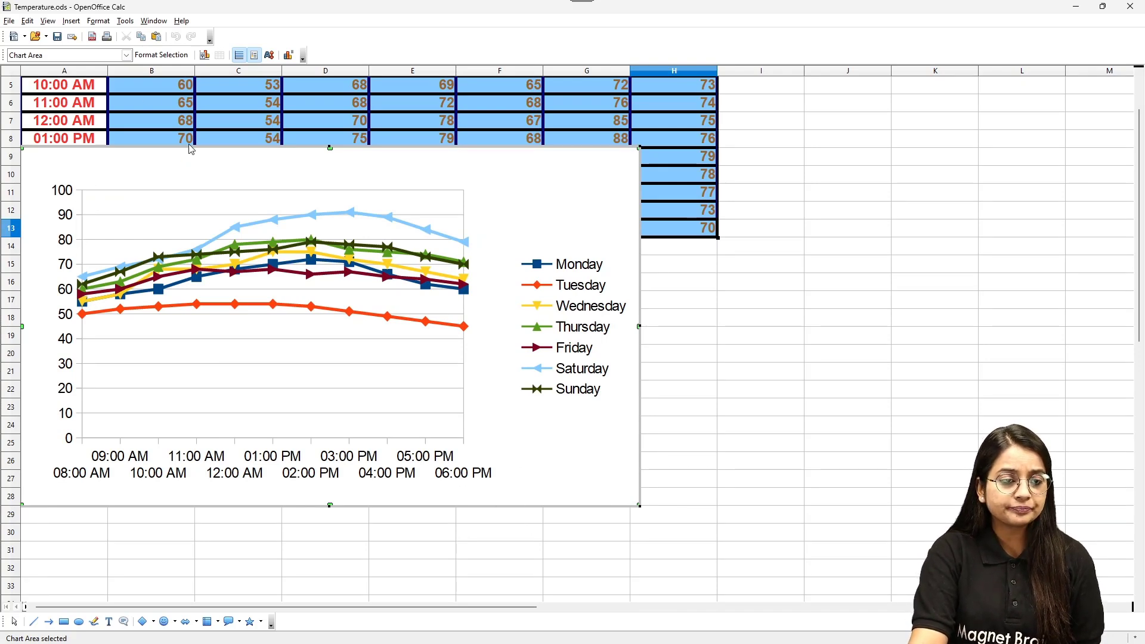
pyautogui.moveTo(188, 147); pyautogui.dragTo(191, 242)
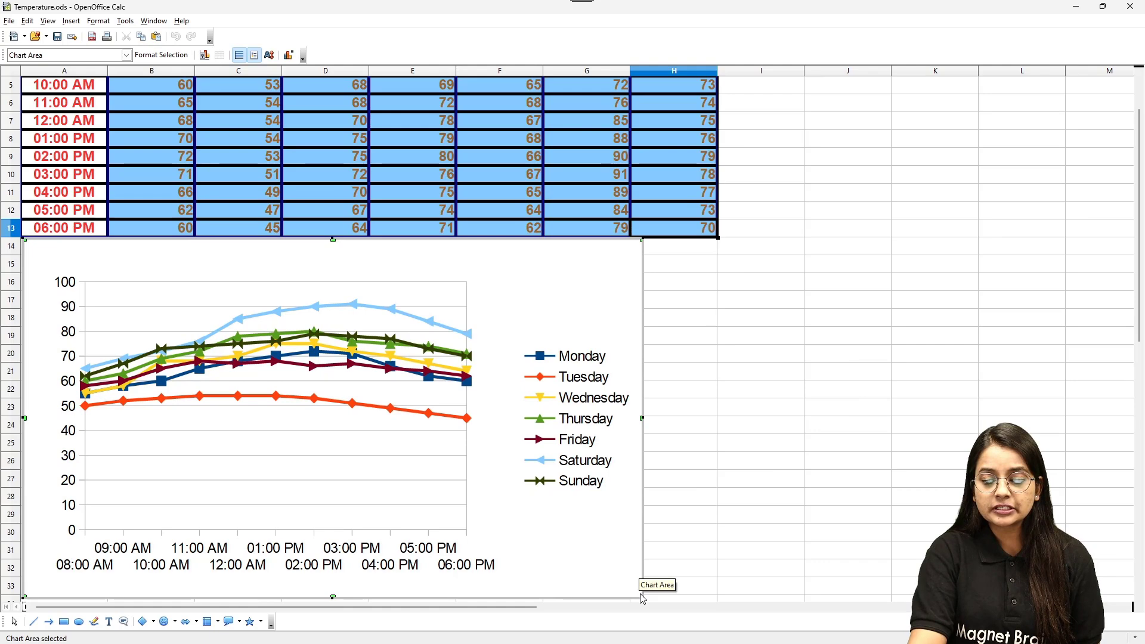
# Try to shrink the line chart, and place it back below the temperature table starting at row 14
pyautogui.moveTo(642, 597); pyautogui.dragTo(639, 537)
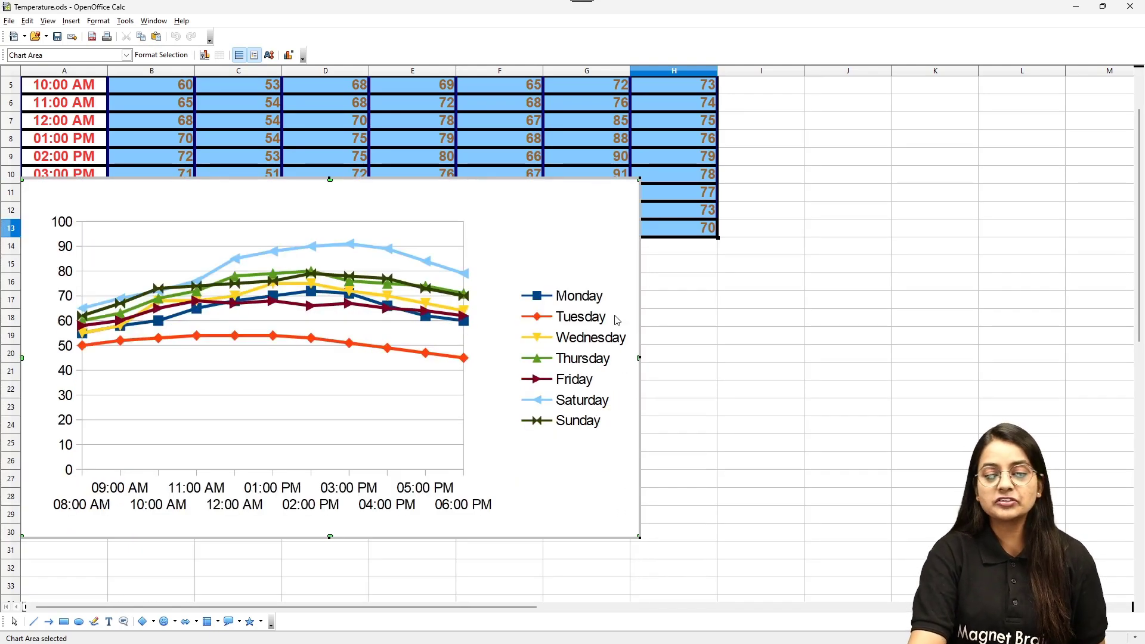
pyautogui.click(601, 399)
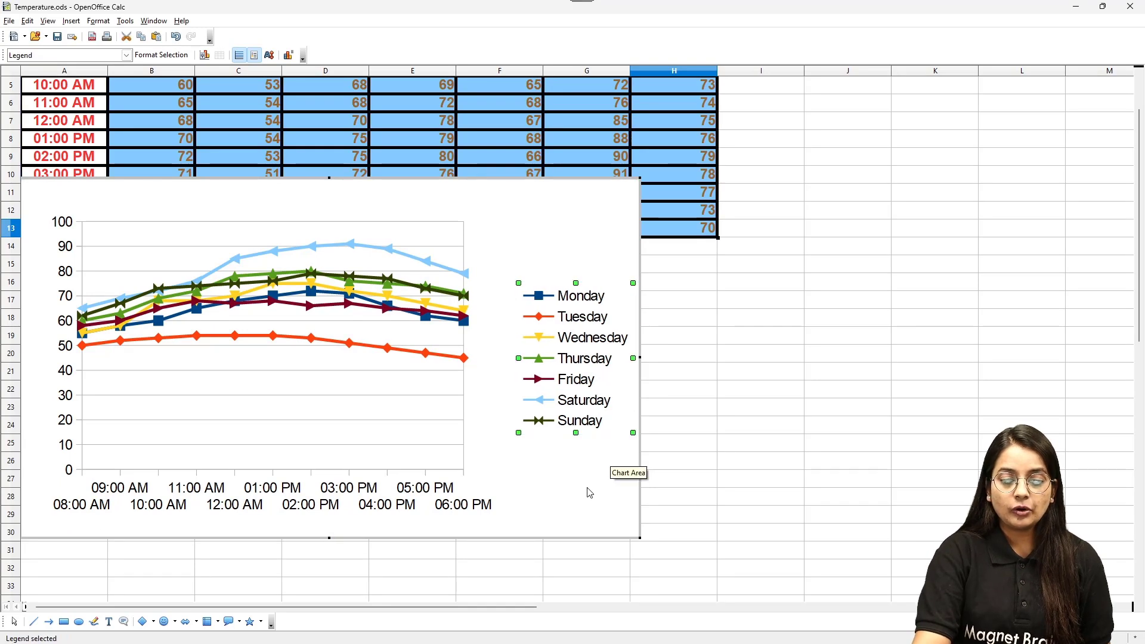
pyautogui.hotkey('ctrl', 'z')
pyautogui.click(582, 533)
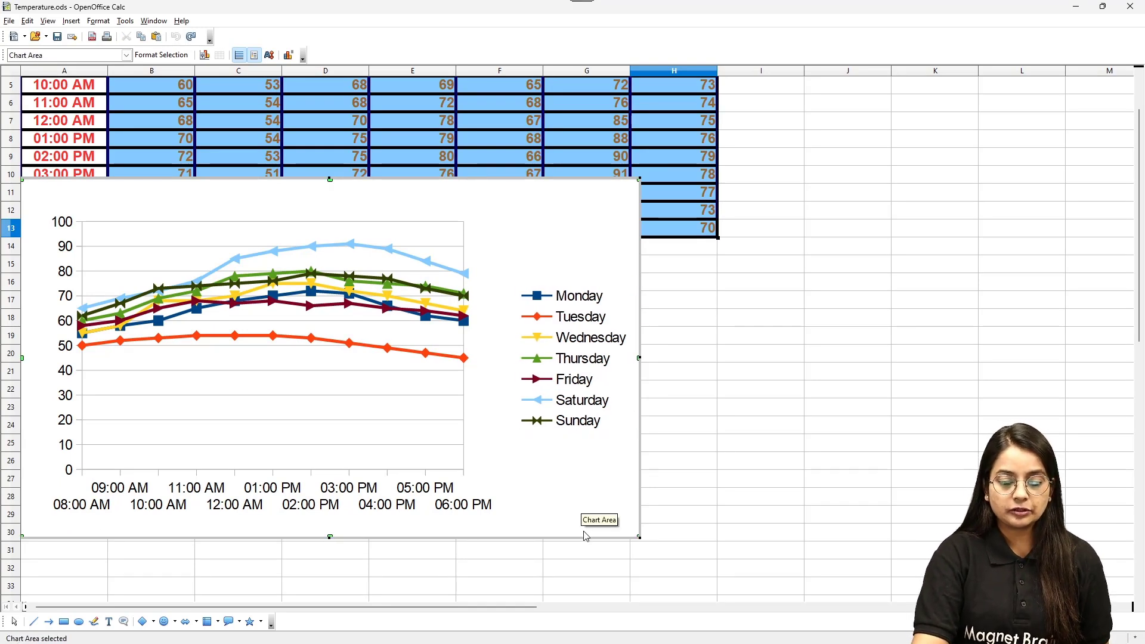
pyautogui.moveTo(574, 538); pyautogui.dragTo(649, 601)
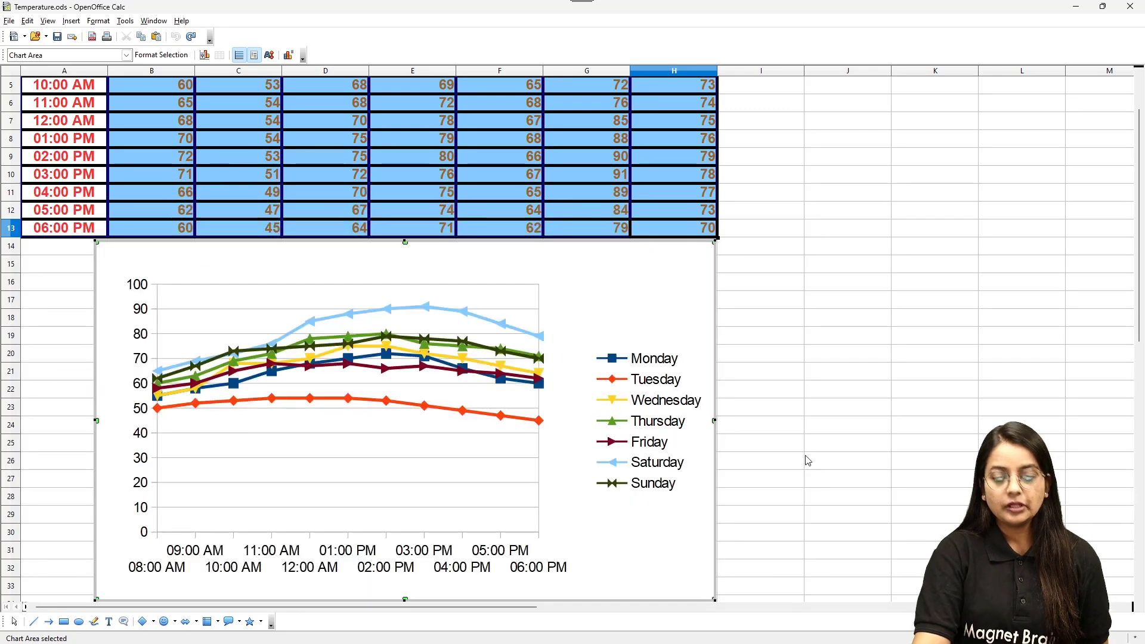
# Leave chart editing, shrink the line chart to about 12.76 × 6.85 cm, and align it with column A at row 14
pyautogui.click(845, 455)
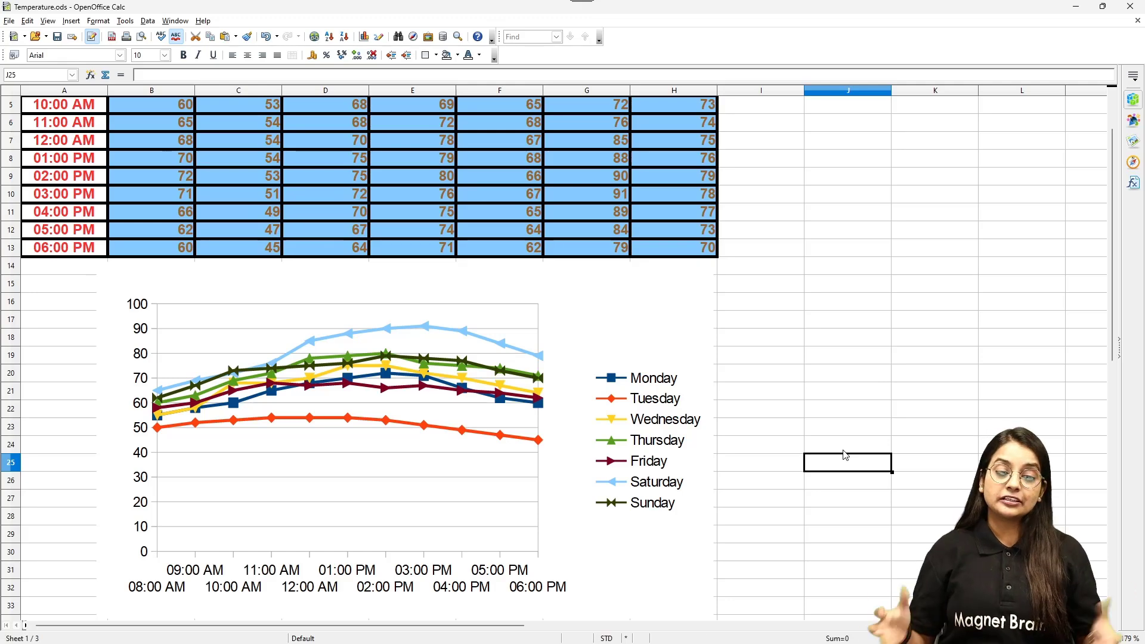
pyautogui.click(603, 347)
pyautogui.moveTo(727, 623)
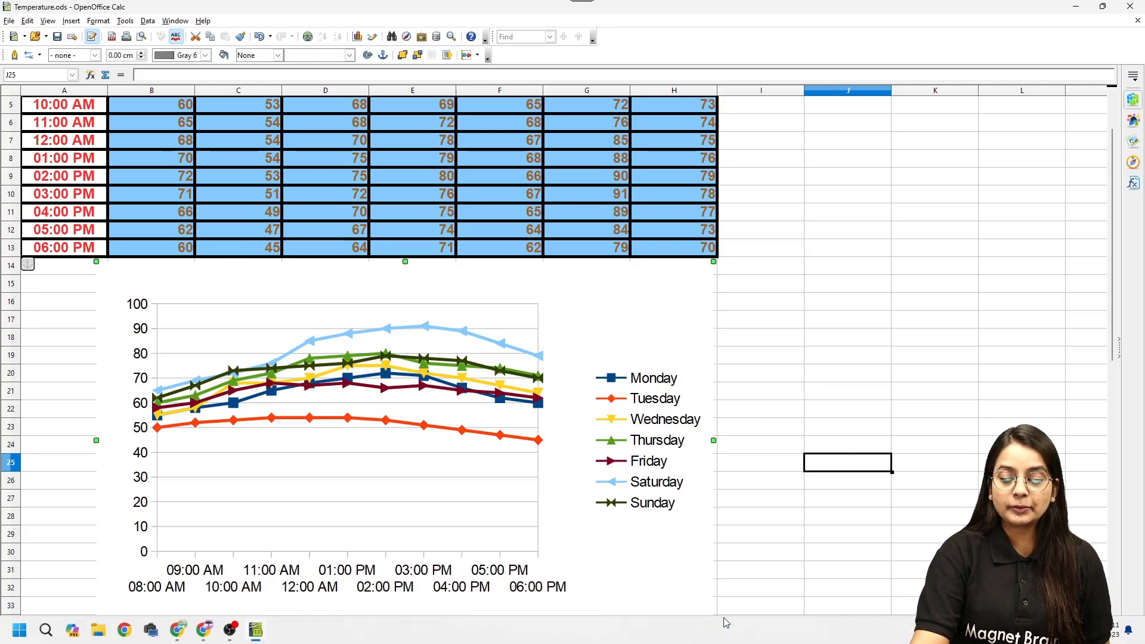
pyautogui.moveTo(714, 619); pyautogui.dragTo(570, 534)
pyautogui.moveTo(179, 289); pyautogui.dragTo(61, 283)
pyautogui.moveTo(506, 430); pyautogui.dragTo(504, 409)
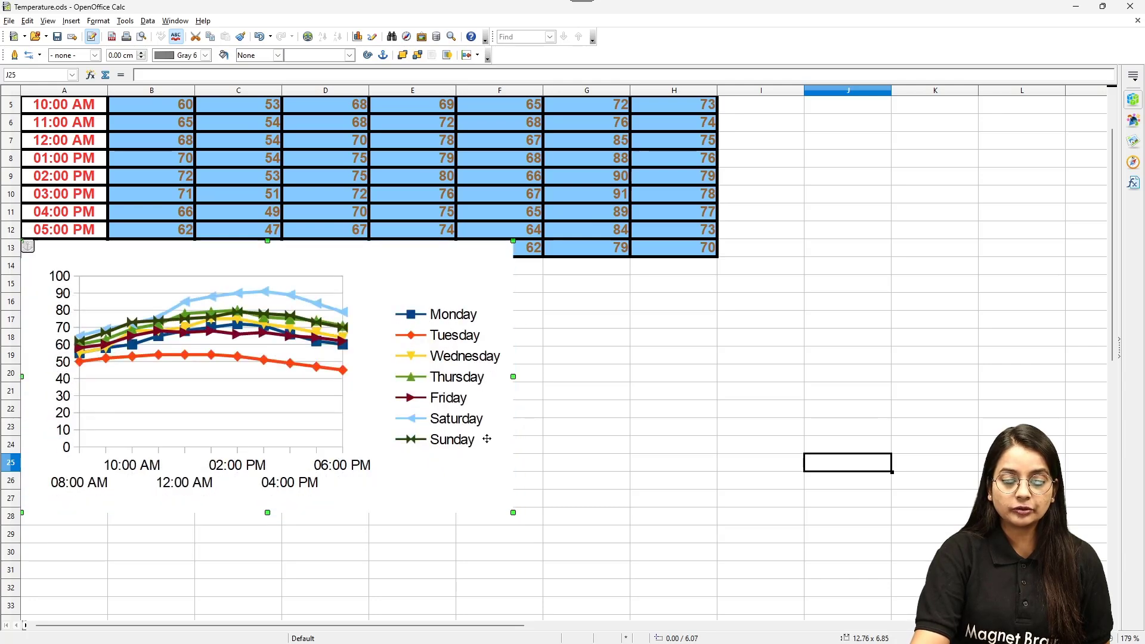
pyautogui.hotkey('ctrl', 'z')
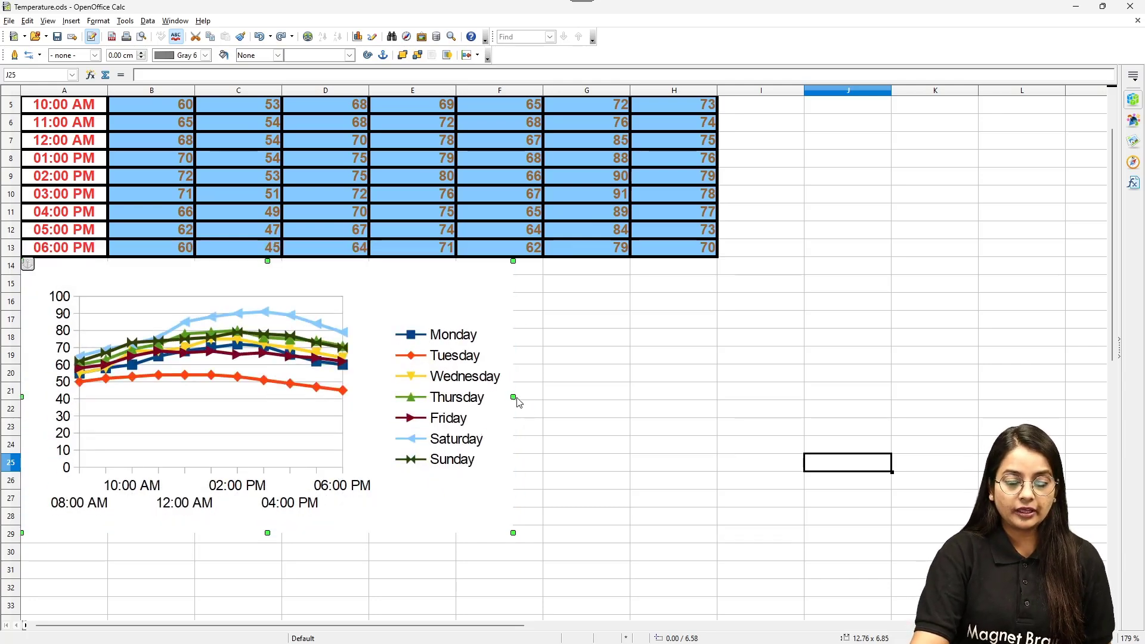
# Enlarge the line chart below the table to about 16.8 cm wide and 7.1 cm high, and deselect it
pyautogui.moveTo(515, 397); pyautogui.dragTo(715, 403)
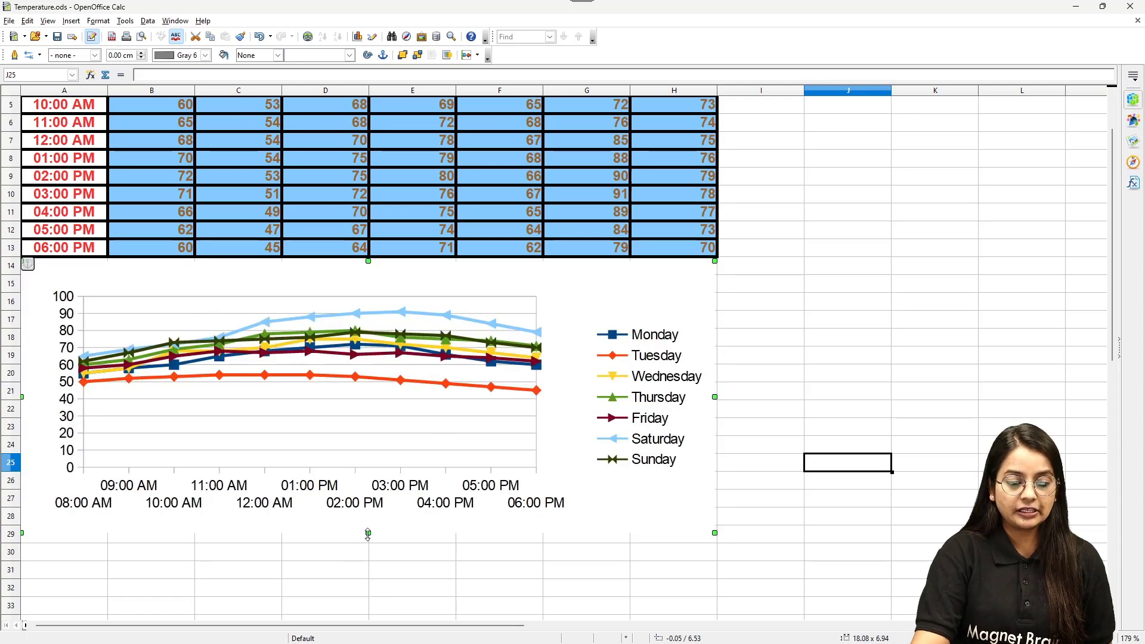
pyautogui.moveTo(368, 534); pyautogui.dragTo(368, 566)
pyautogui.scroll(2, 661, 461)
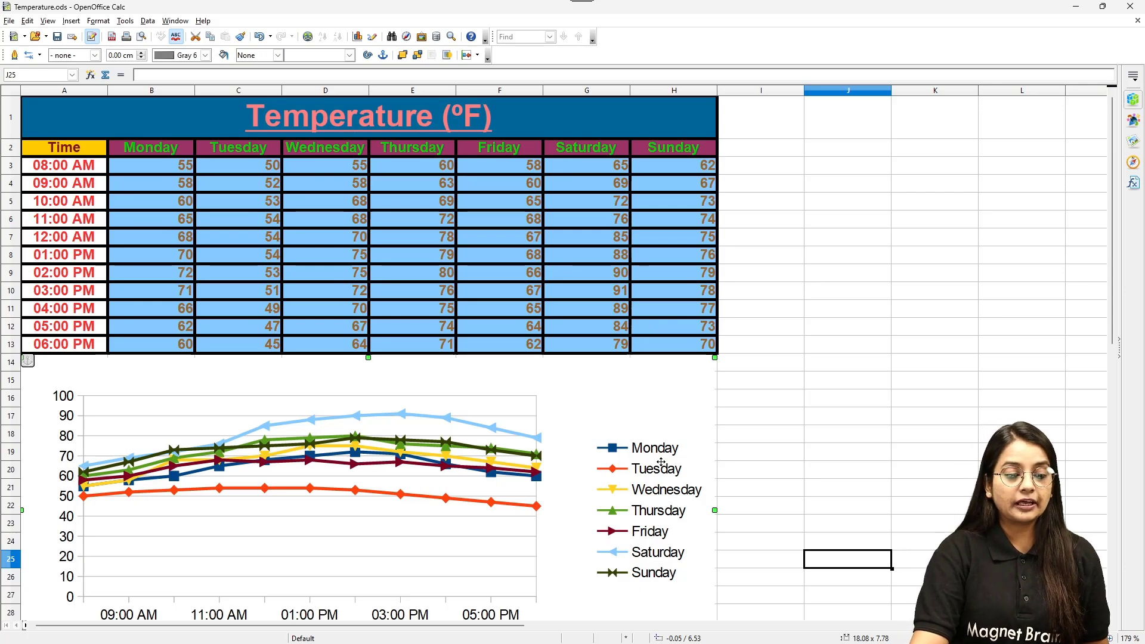
pyautogui.scroll(-1, 661, 463)
pyautogui.moveTo(368, 584); pyautogui.dragTo(371, 571)
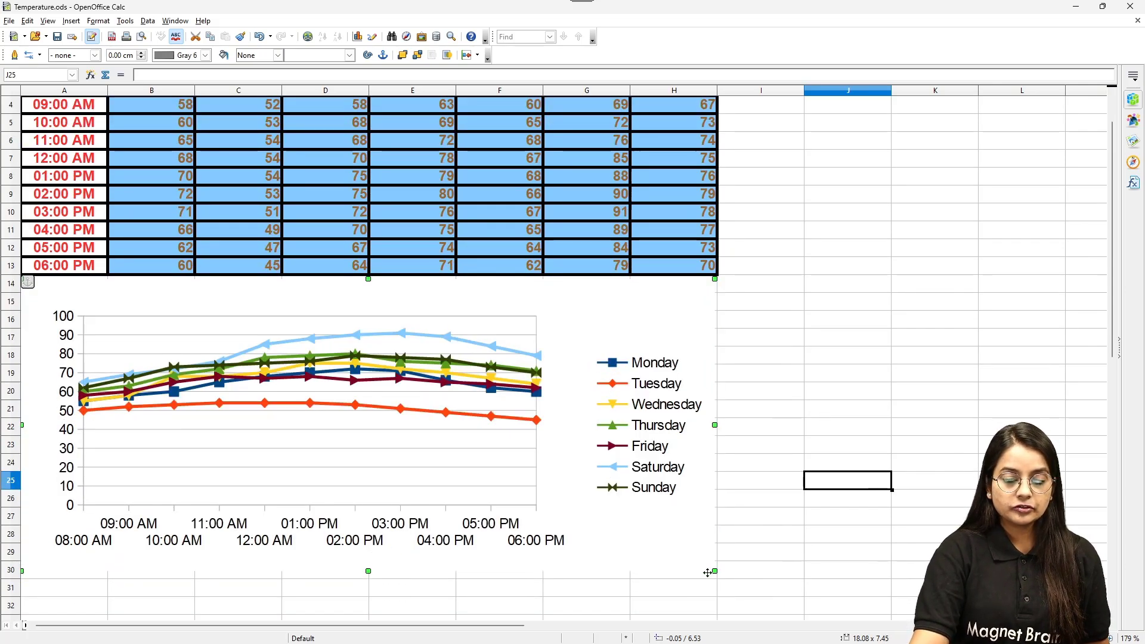
pyautogui.moveTo(715, 571); pyautogui.dragTo(667, 557)
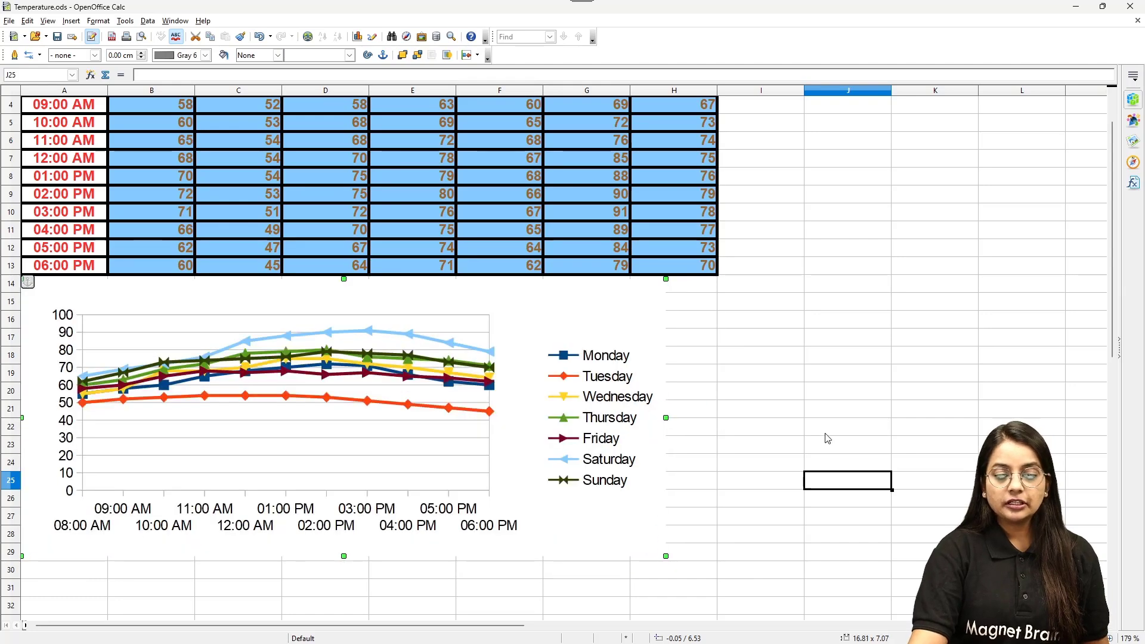
pyautogui.click(823, 431)
pyautogui.scroll(1, 637, 494)
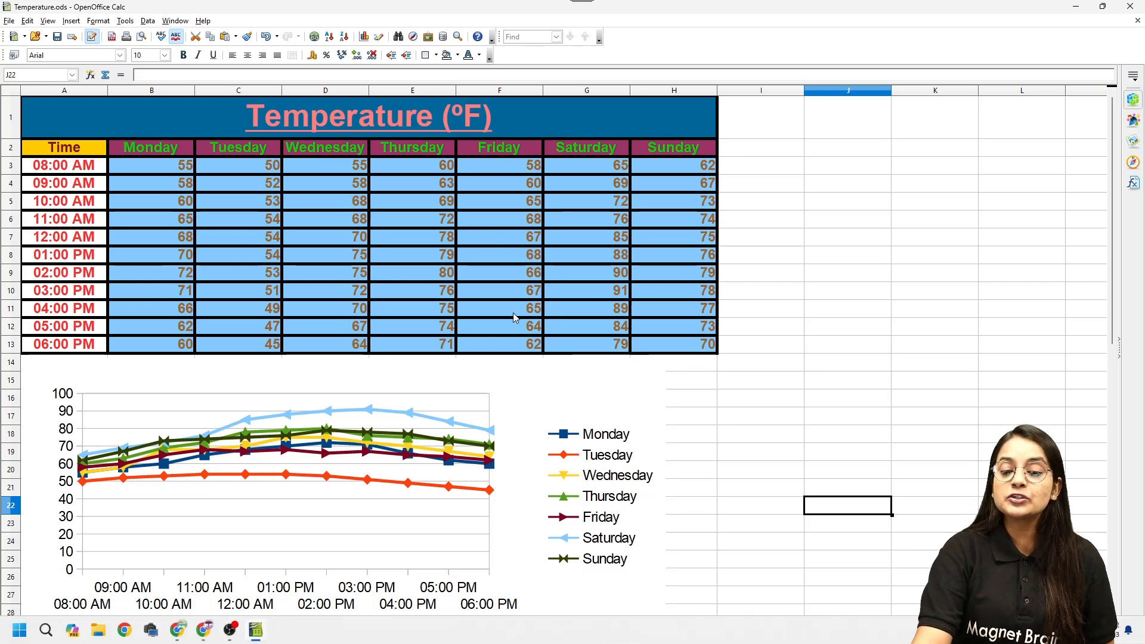
# Undo the last chart move, and examine Saturday's 02:00 PM and 03:00 PM temperatures in cells G9 and G10
pyautogui.moveTo(573, 548)
pyautogui.mouseDown()
pyautogui.moveTo(602, 531)
pyautogui.moveTo(623, 463)
pyautogui.mouseUp()
pyautogui.hotkey('ctrl', 'z')
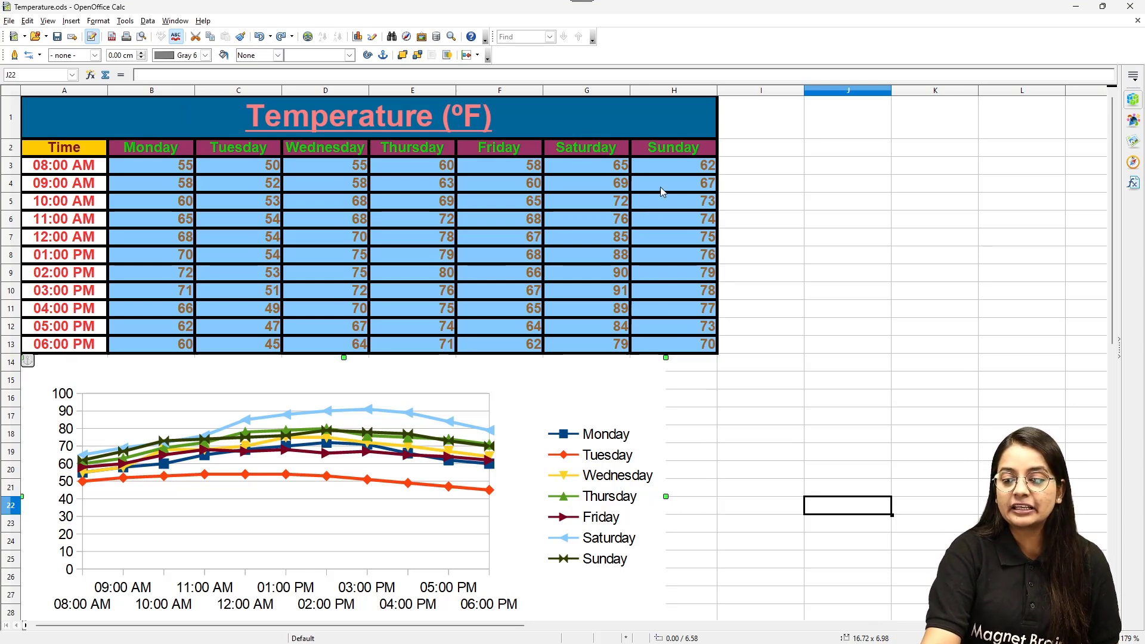
pyautogui.click(620, 273)
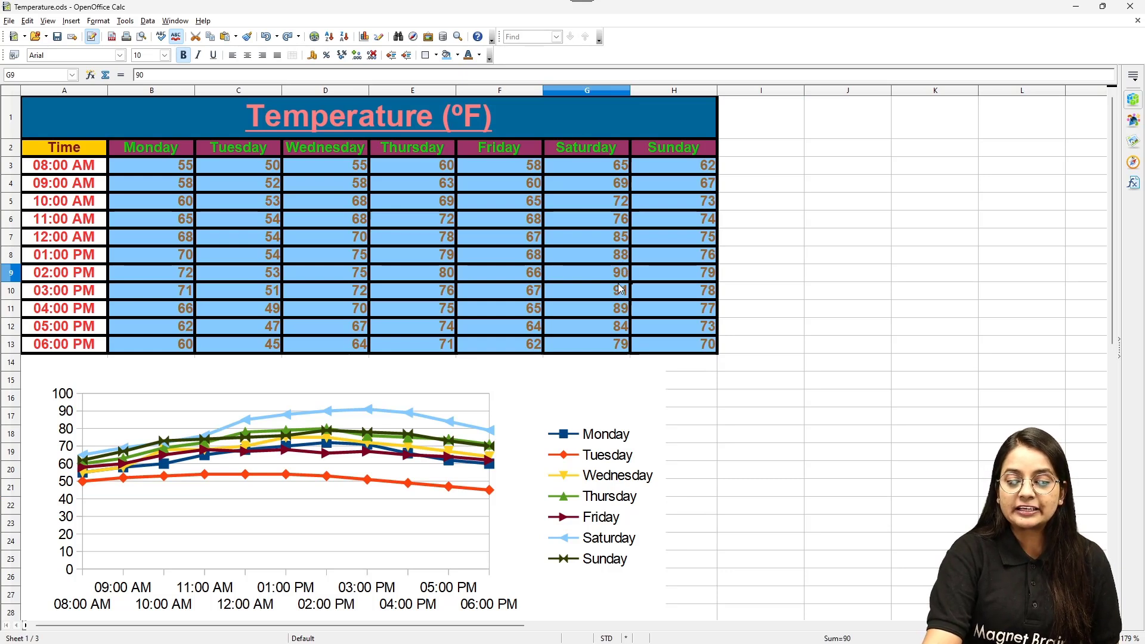
pyautogui.click(622, 289)
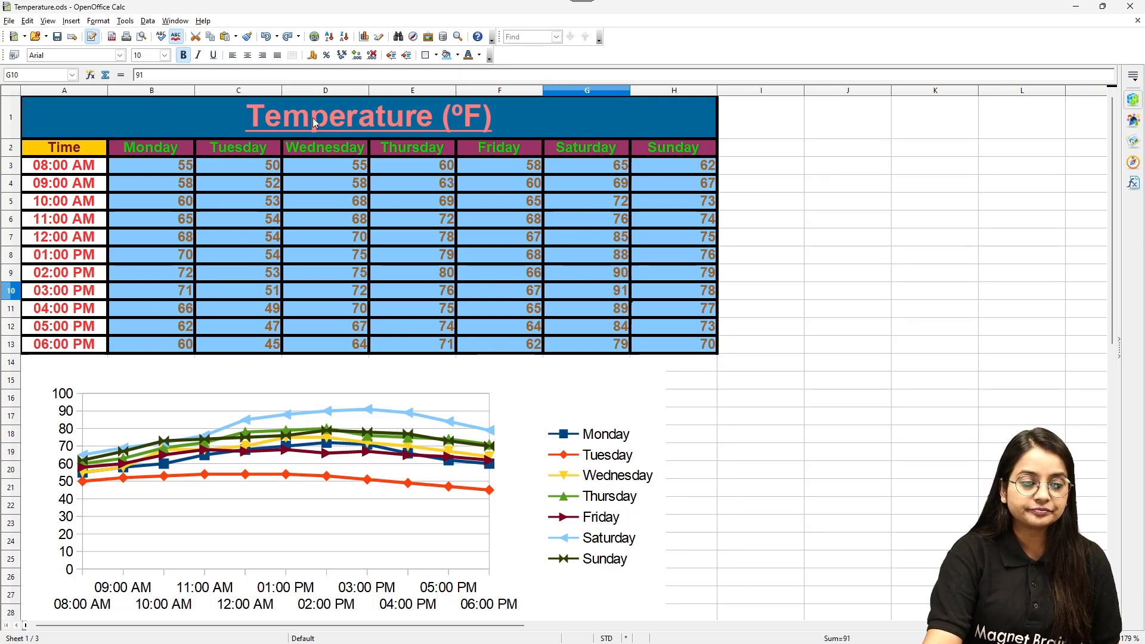